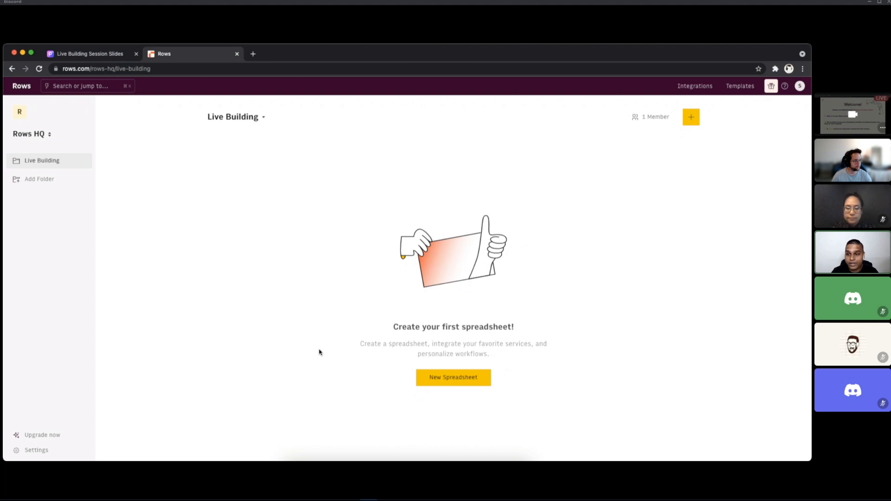
key("super+Tab")
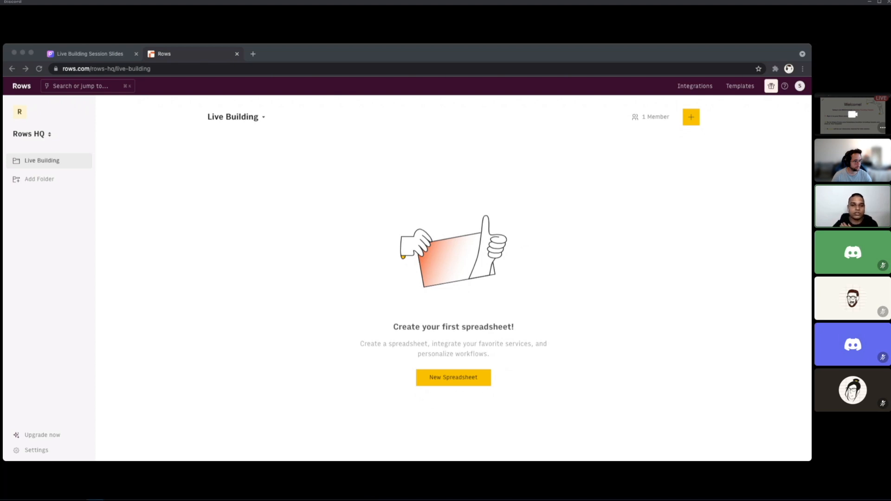
left_click(289, 328)
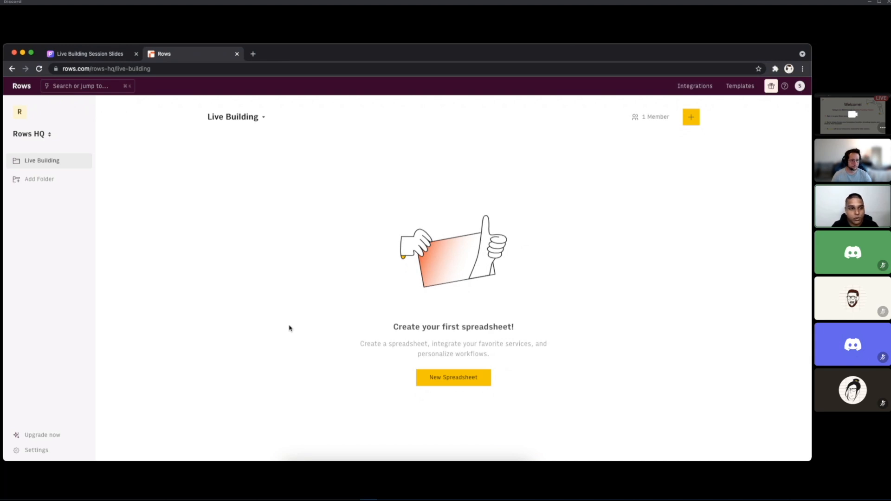
Step: Open the workspace's member settings, start a member invitation and review the available roles
left_click(82, 453)
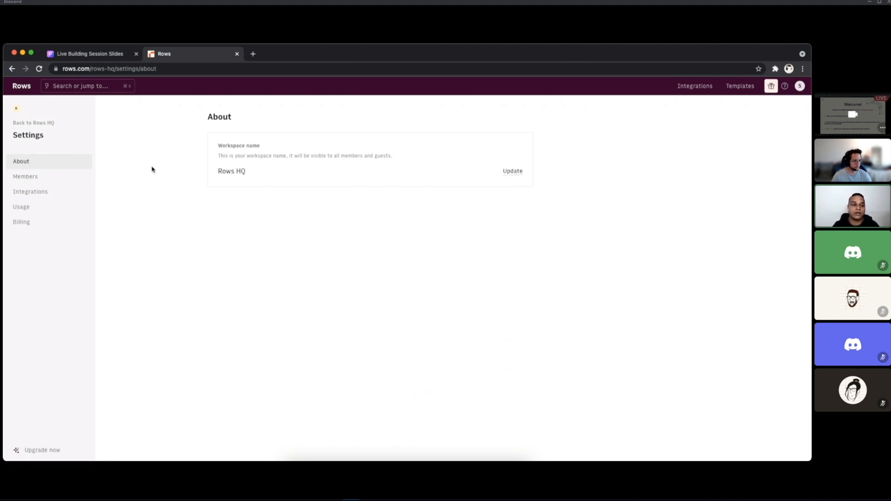
left_click(70, 177)
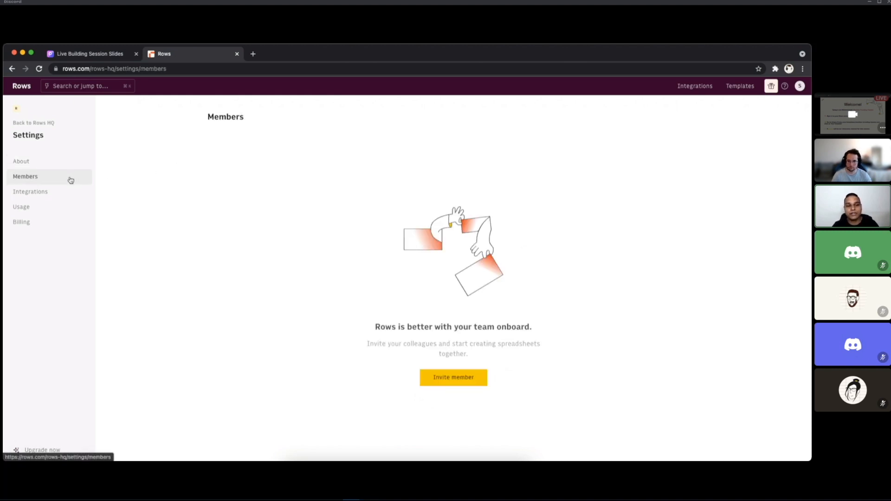
left_click(463, 380)
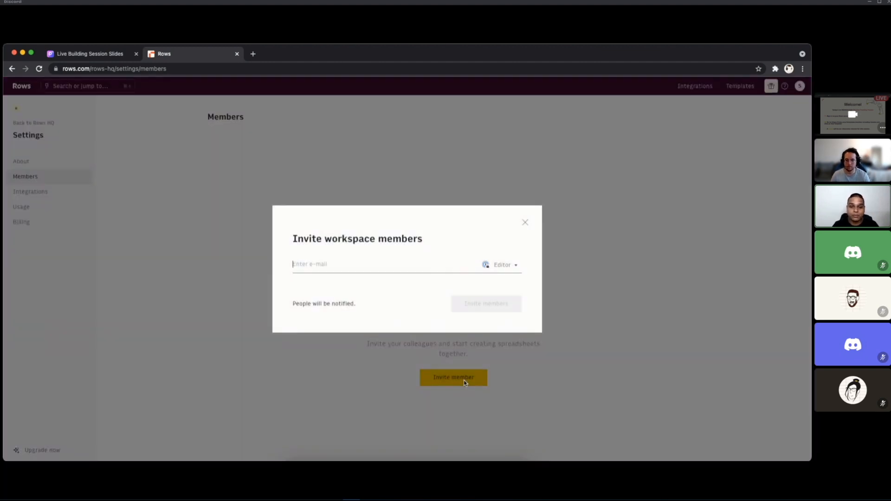
left_click(502, 265)
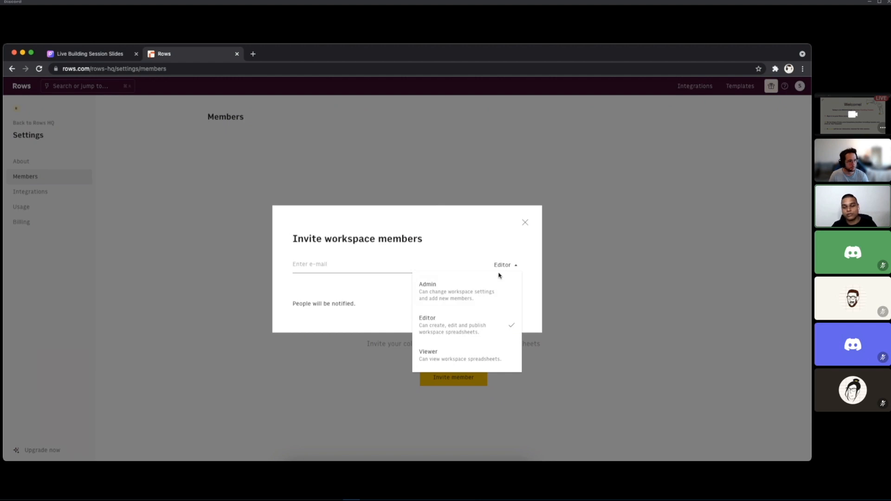
left_click(483, 367)
left_click(483, 372)
Step: Review the list of connected integrations in the workspace settings
left_click(48, 193)
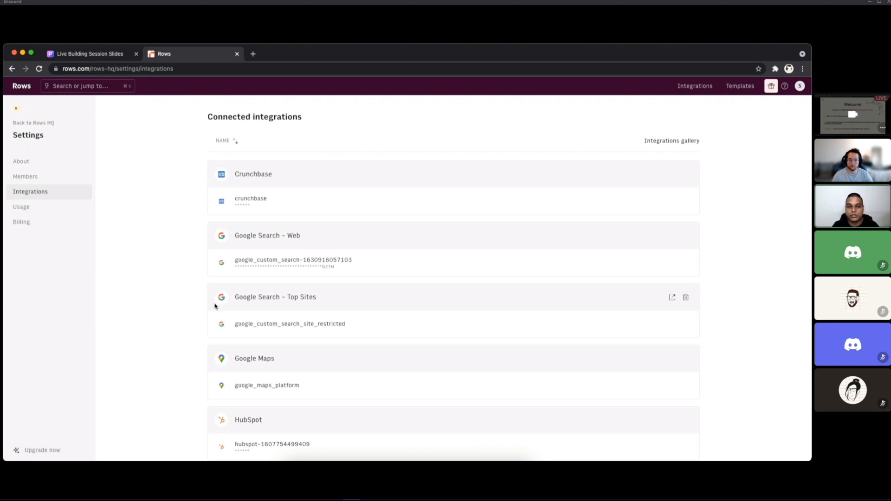
scroll(215, 306, "down", 3)
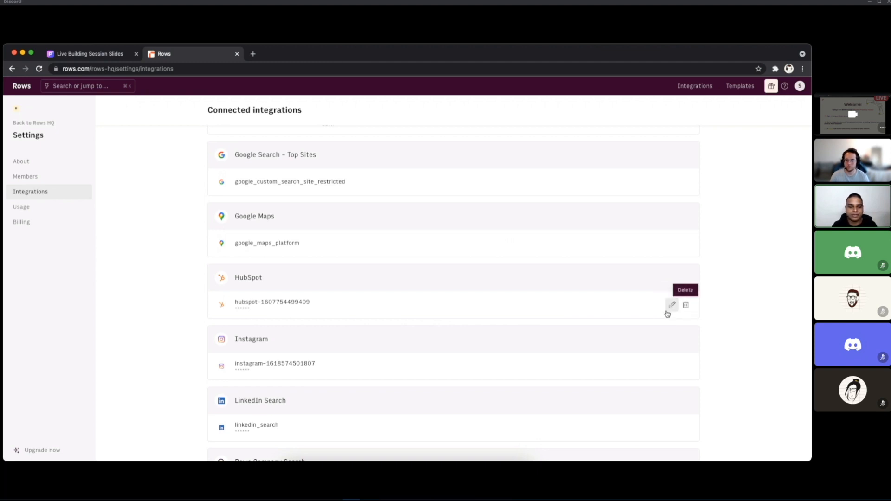
Step: Examine the previous cycle's usage, expanding crunchbase and the Google custom search under integrations and the first deleted app under spreadsheets
left_click(30, 207)
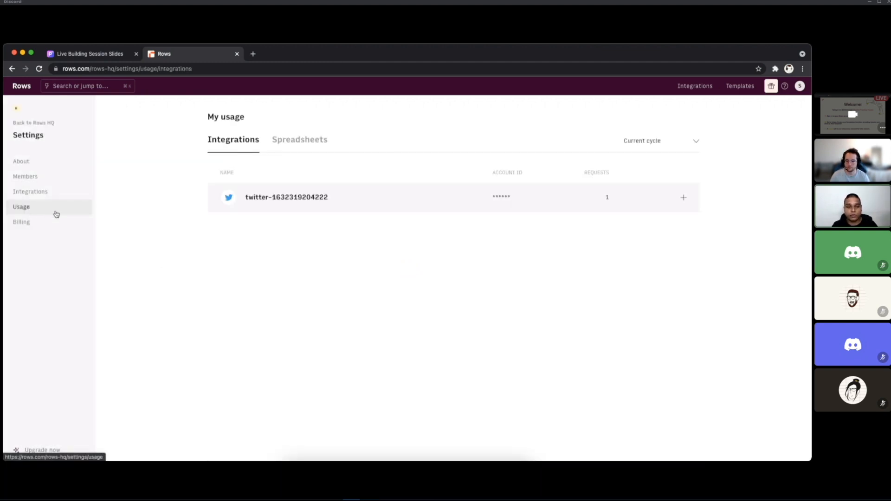
left_click(672, 143)
left_click(668, 179)
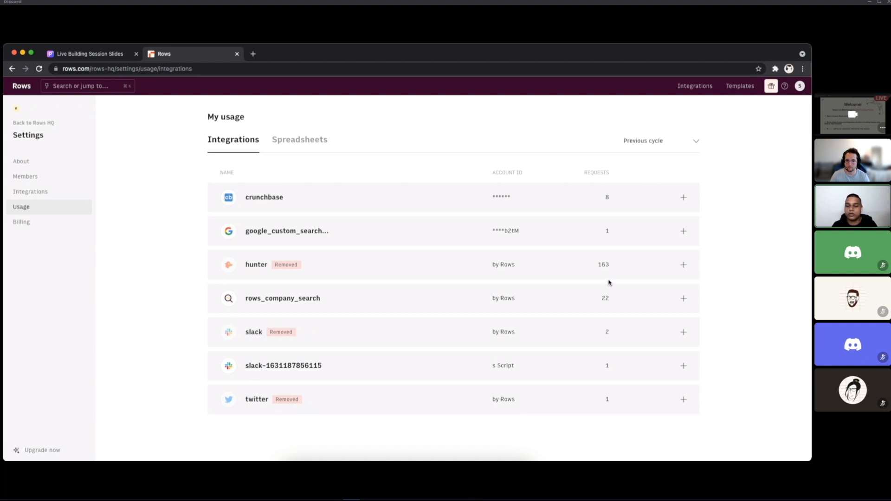
left_click(683, 197)
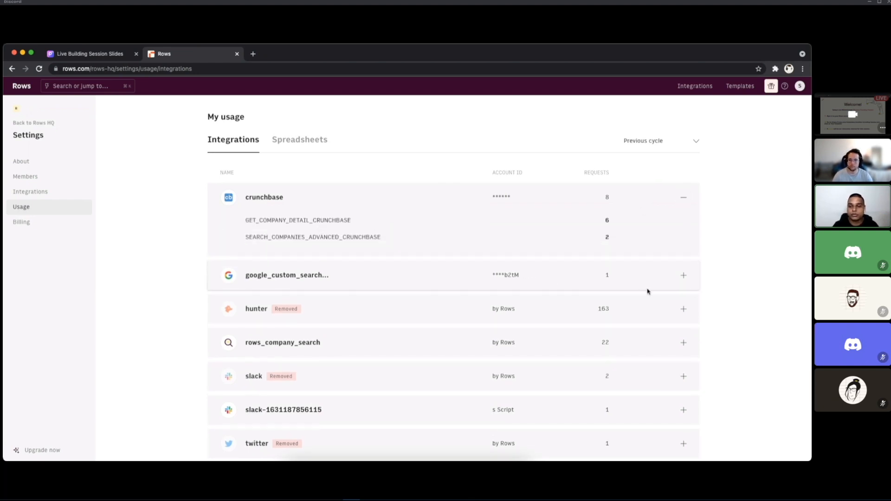
left_click(683, 275)
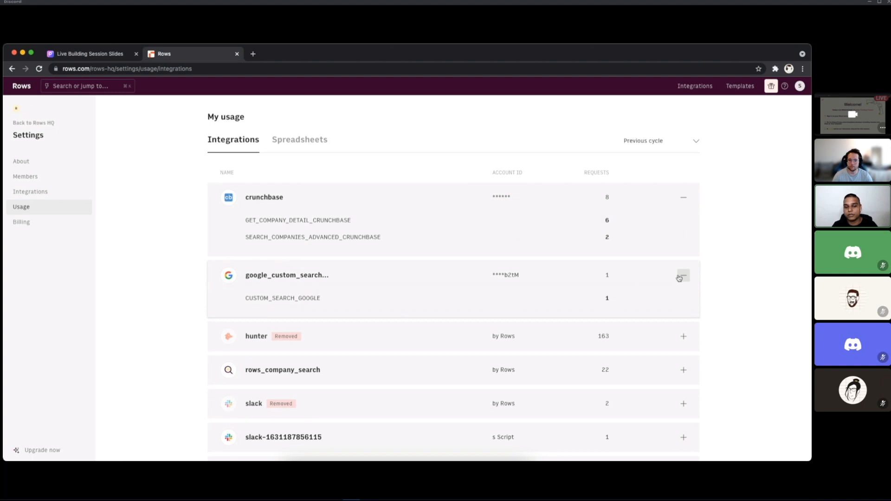
left_click(283, 141)
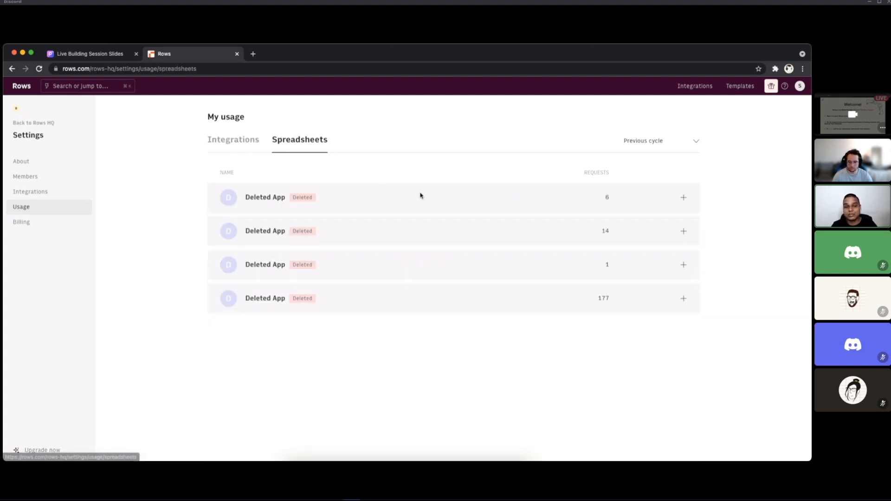
left_click(682, 200)
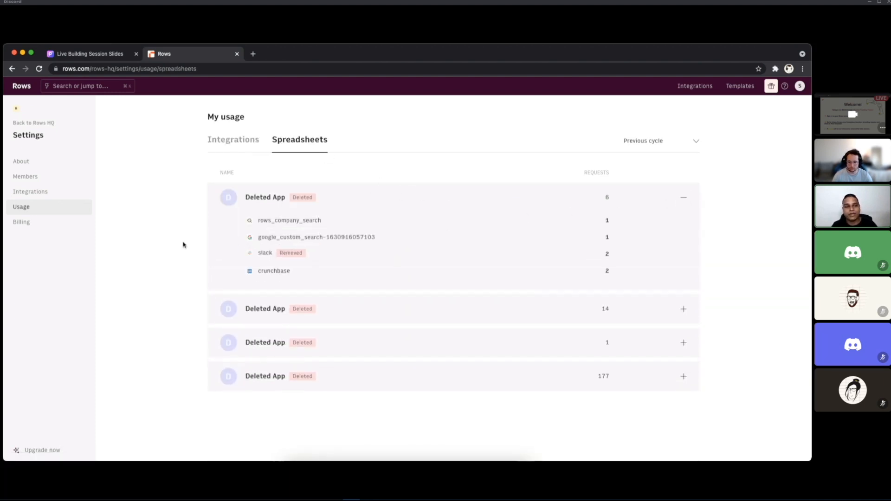
Step: Review the workspace's billing details, covering the invoice data and the subscription plan
left_click(41, 225)
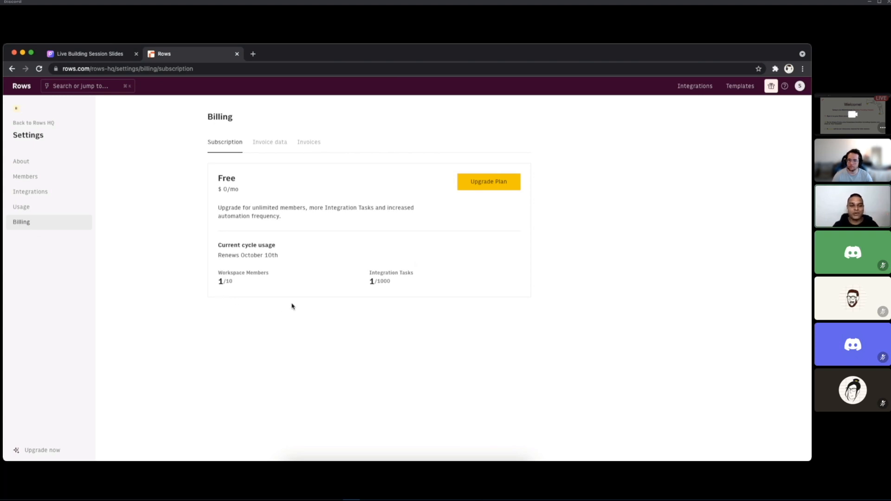
left_click(270, 145)
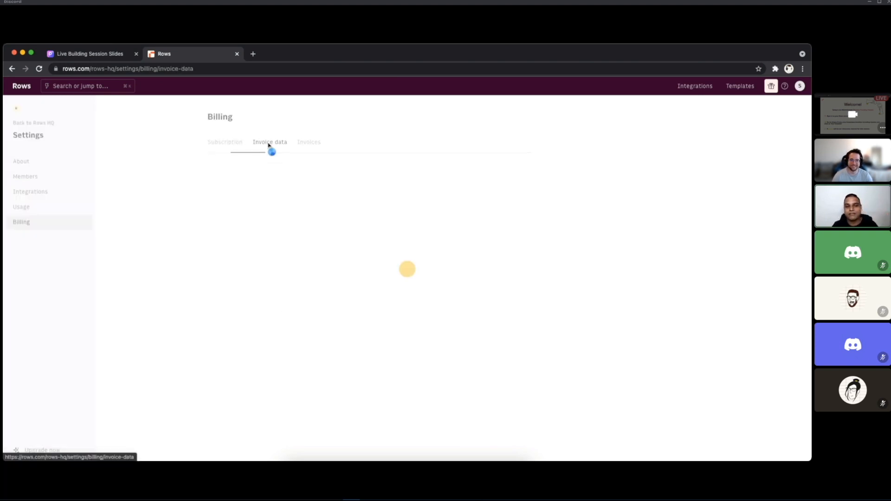
left_click(223, 148)
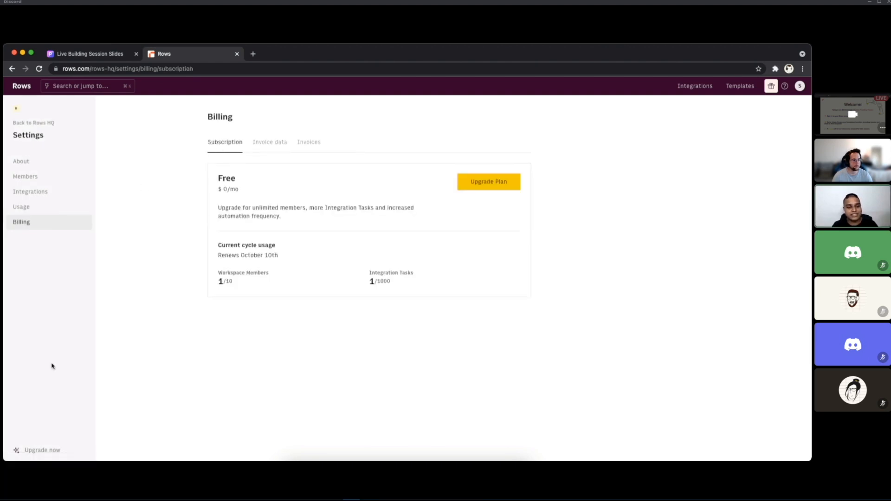
Step: Return from the settings to the Rows HQ workspace and check which workspaces can be switched to
left_click(36, 123)
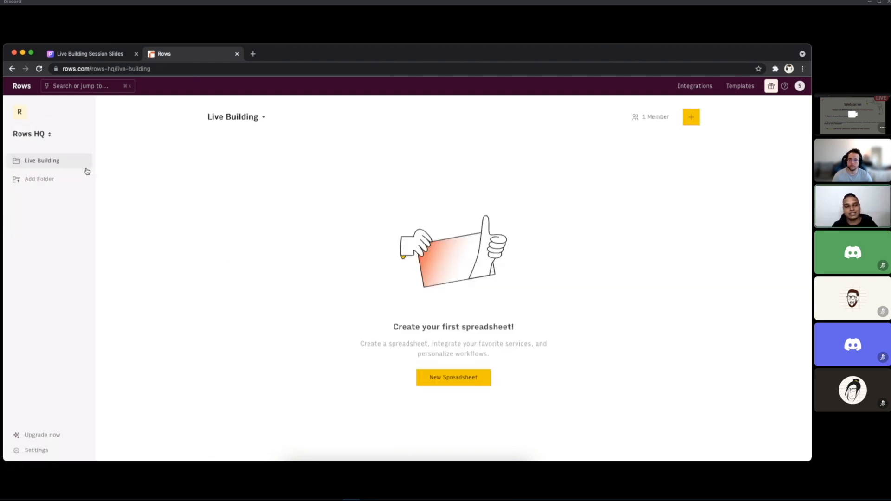
left_click(50, 135)
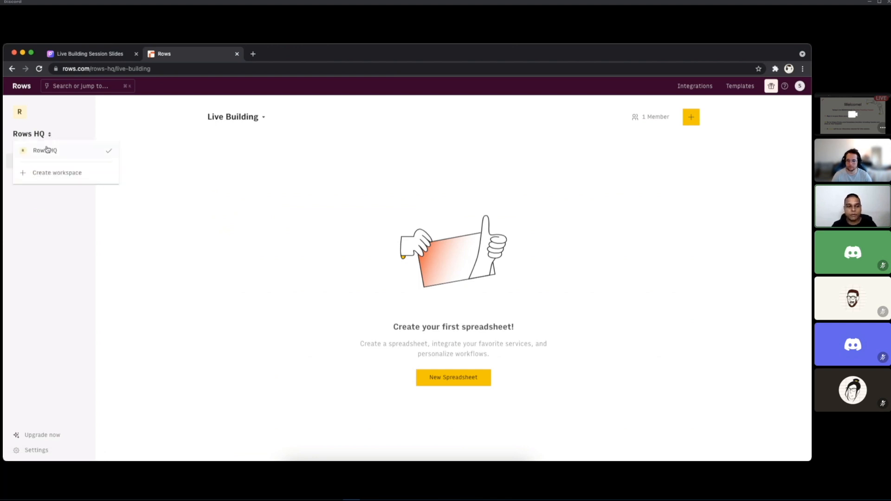
left_click(95, 218)
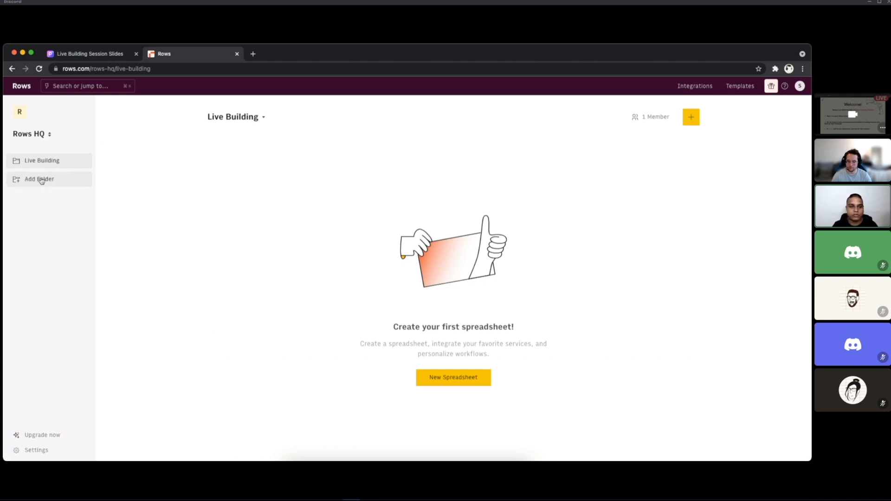
Step: Review the Live Building folder's settings and the Rows HQ member invitation dialog, closing both without changes
left_click(263, 117)
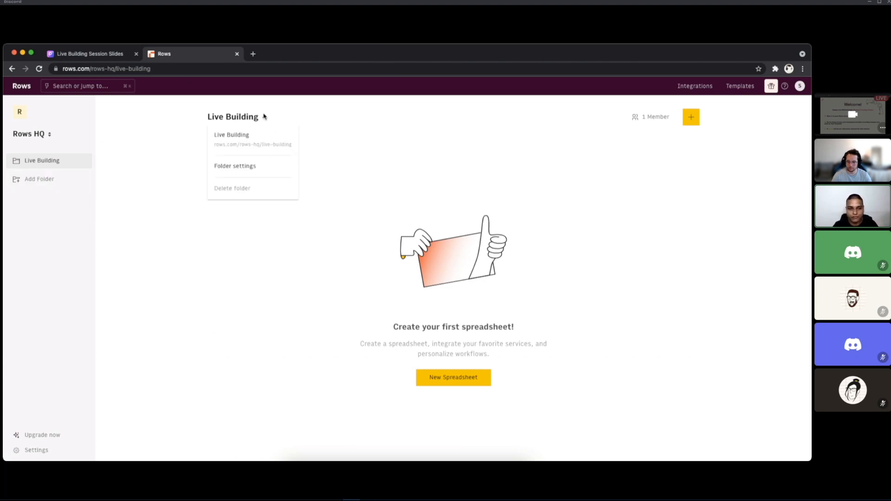
left_click(260, 167)
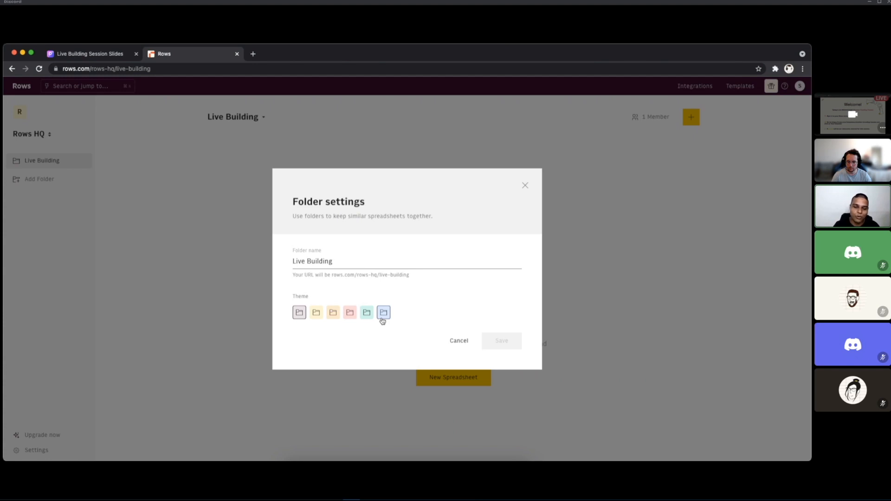
left_click(525, 185)
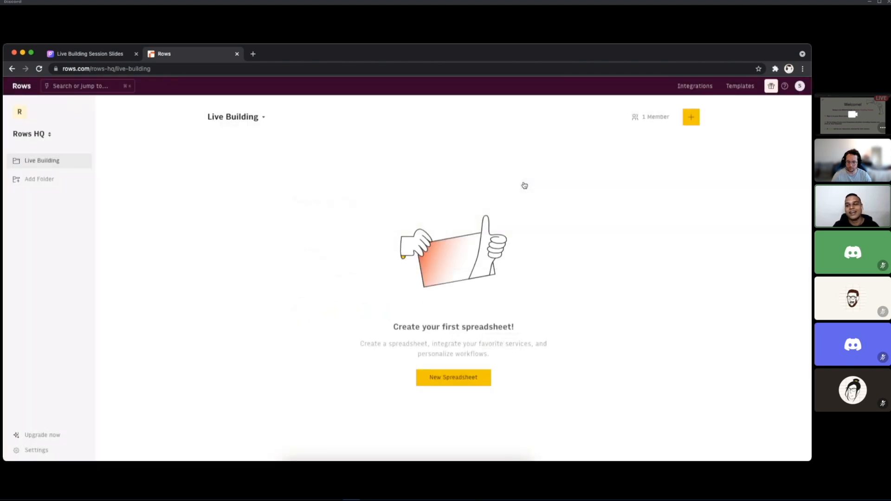
left_click(653, 117)
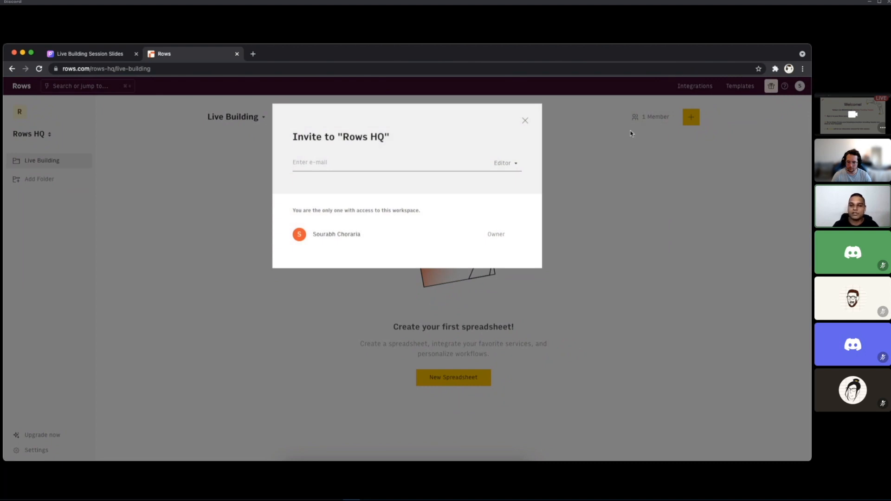
left_click(525, 120)
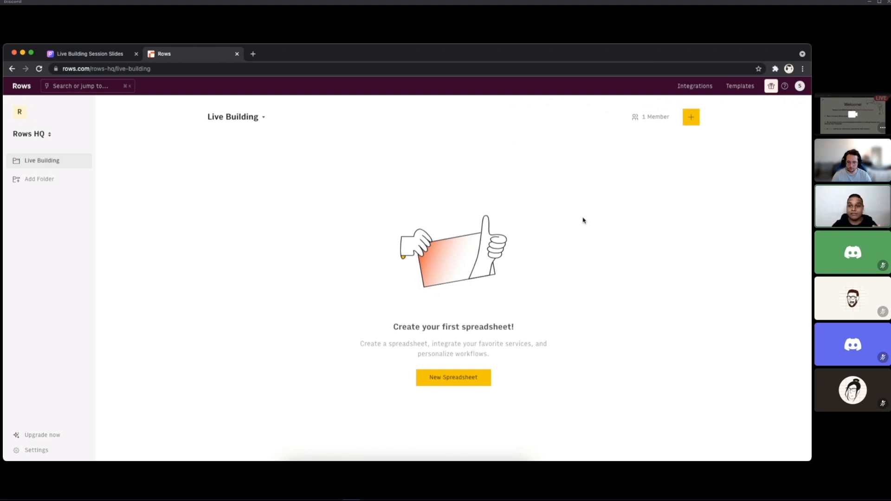
Step: Open the template gallery, search it for "trend" and clear the search
left_click(738, 90)
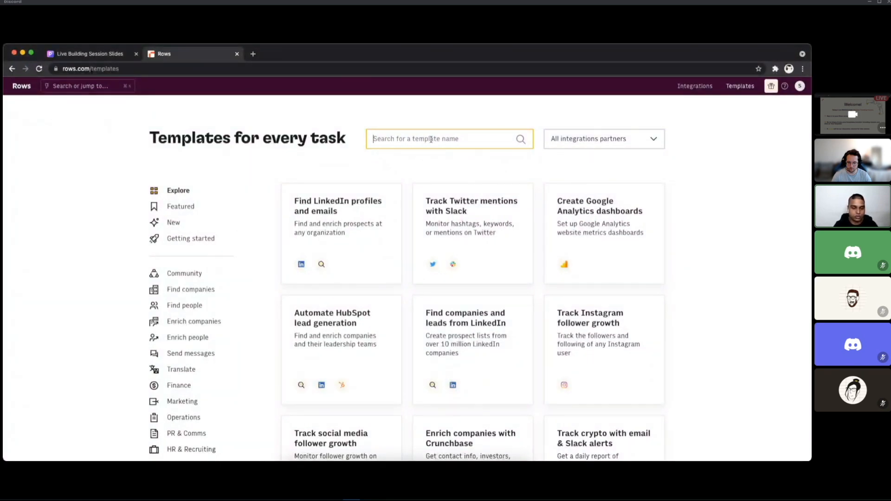
type("trend")
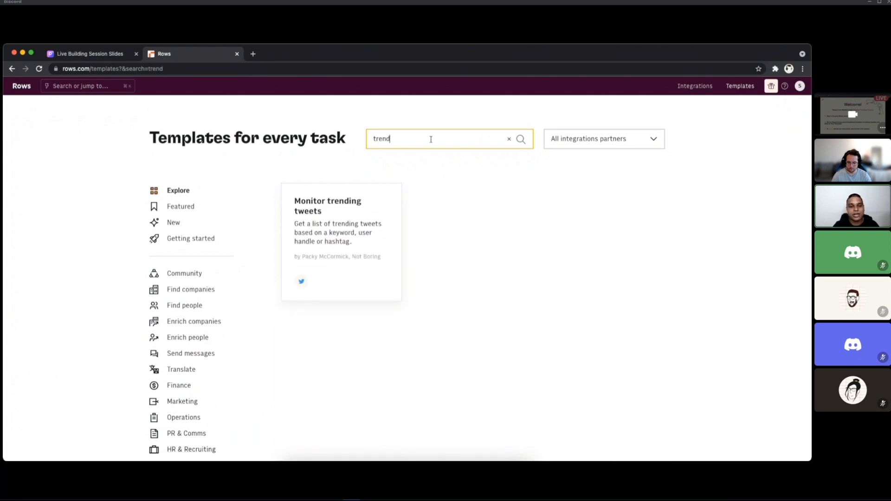
left_click(509, 138)
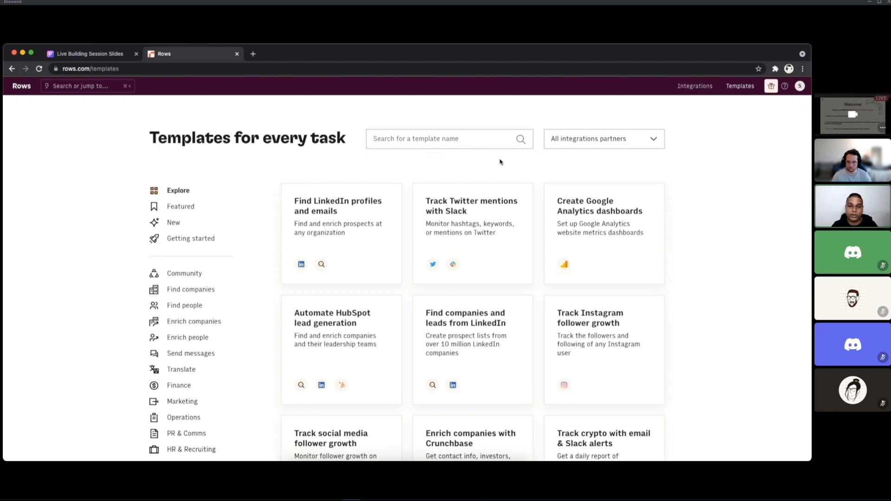
Step: Filter the template gallery by the Twitter integration
left_click(593, 145)
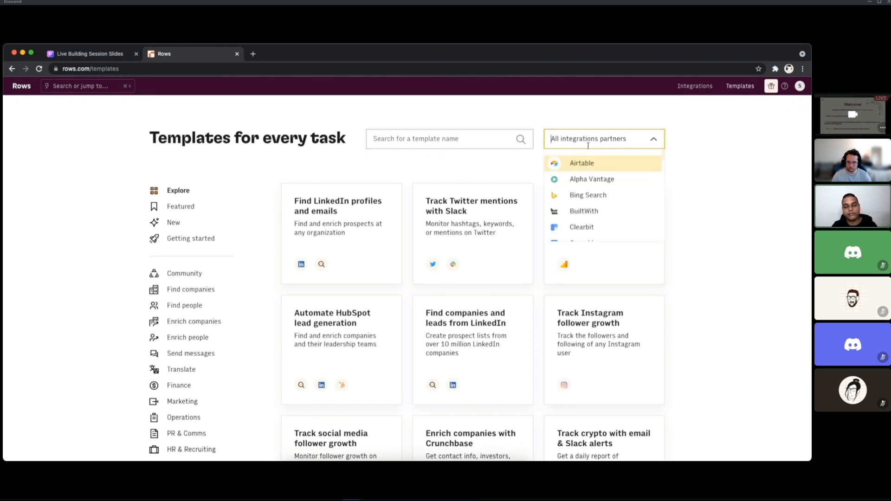
scroll(597, 195, "down", 5)
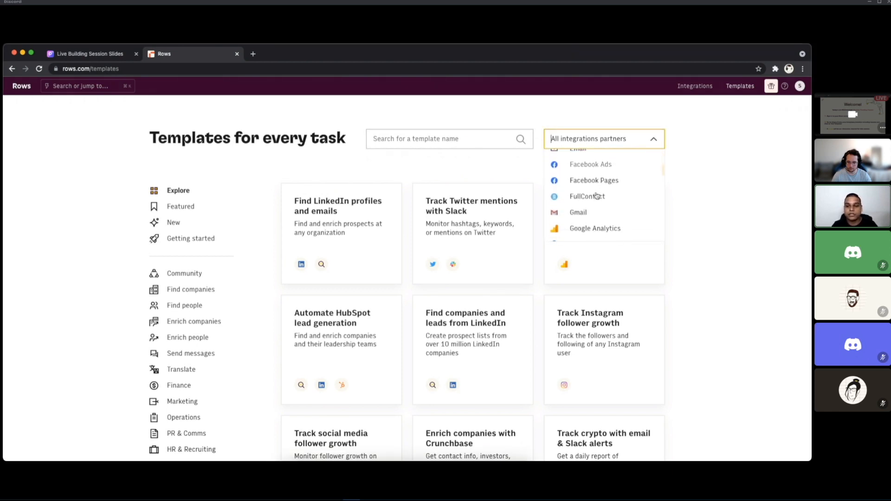
type("tw")
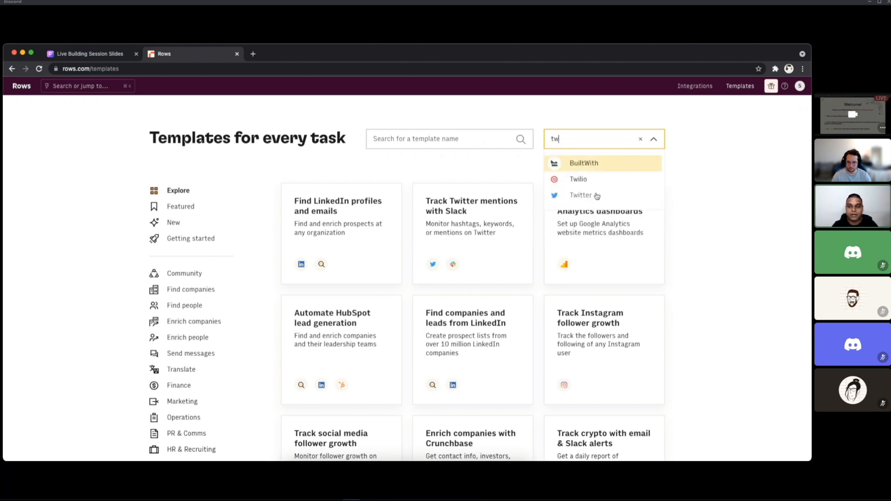
left_click(592, 195)
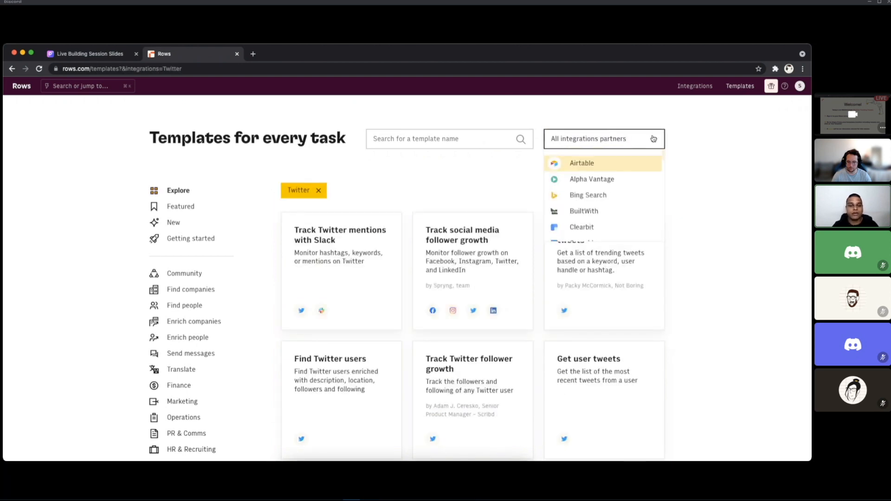
Step: Browse the Twitter templates, open "Monitor trending tweets" and examine its spreadsheet preview
scroll(521, 230, "down", 2)
scroll(521, 228, "down", 2)
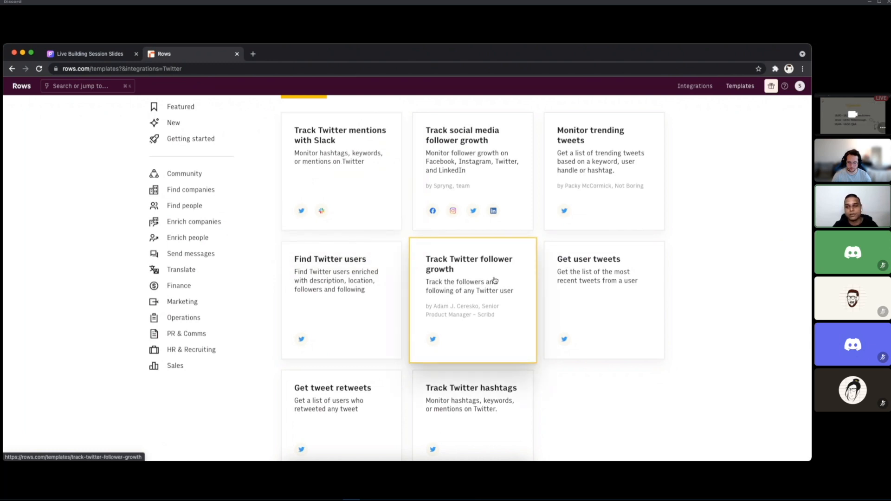
left_click(616, 174)
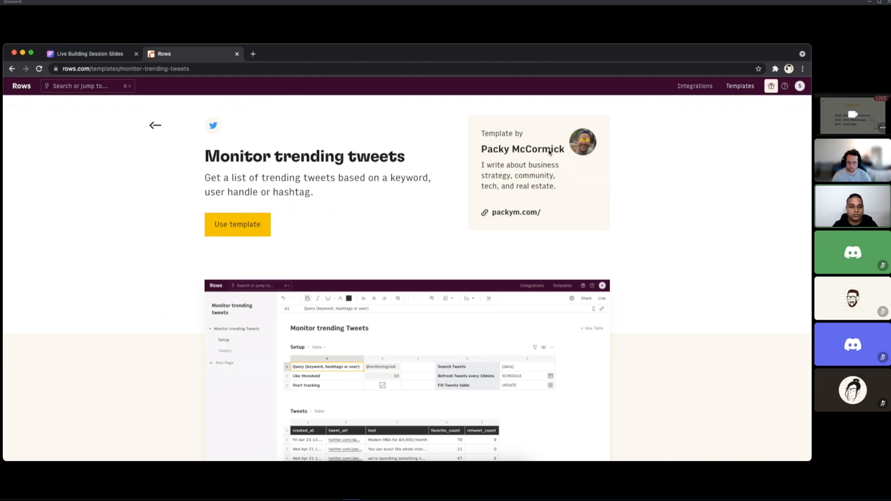
scroll(565, 216, "down", 5)
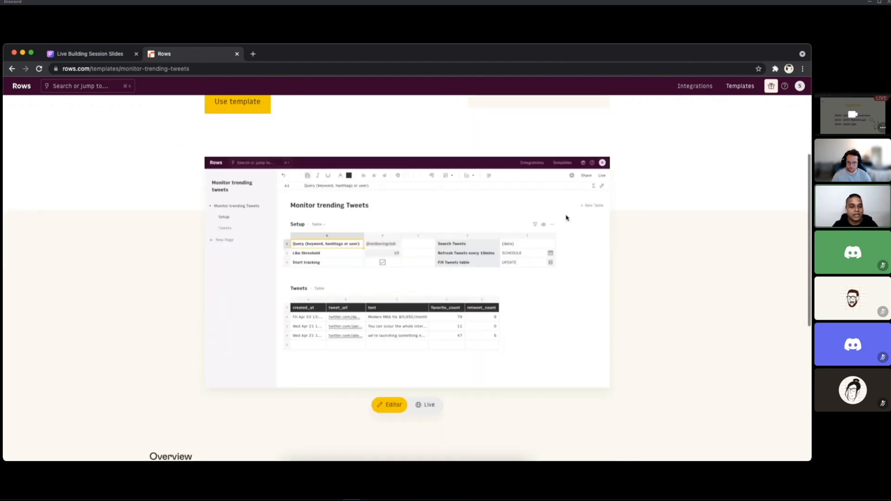
Step: Create a spreadsheet from the "Monitor trending tweets" template in the Live Building folder
scroll(565, 216, "down", 4)
scroll(565, 217, "up", 9)
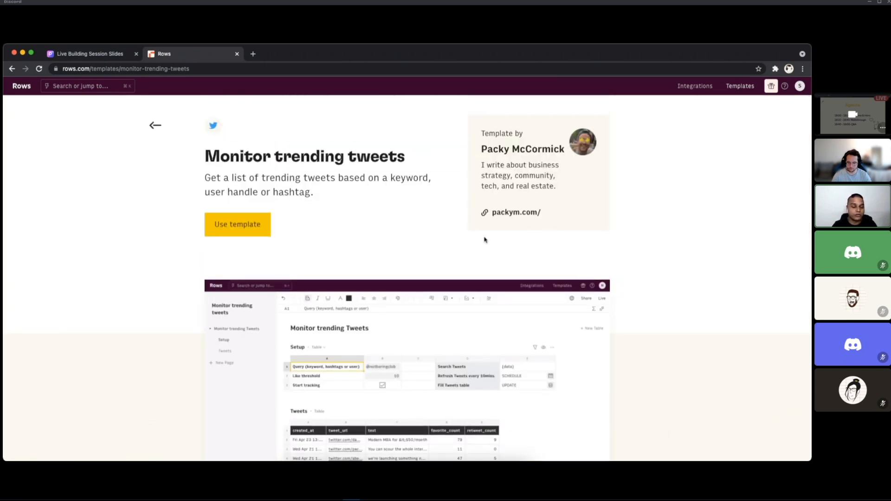
left_click(249, 230)
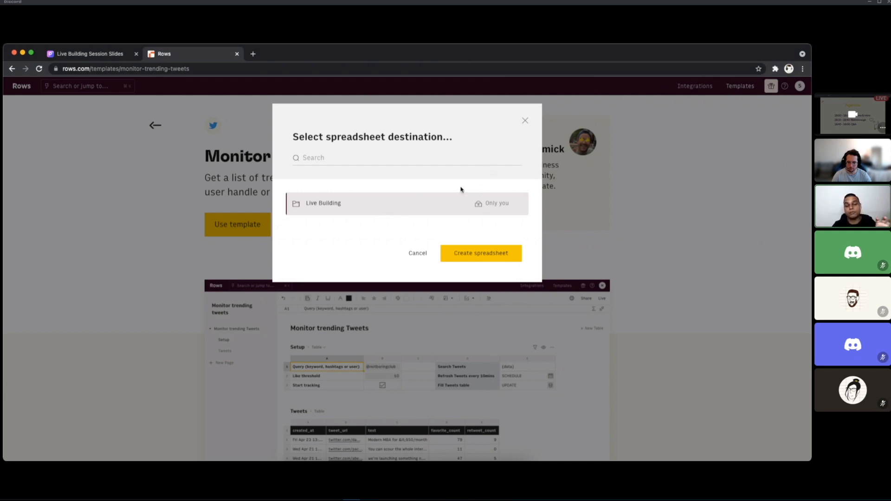
left_click(476, 254)
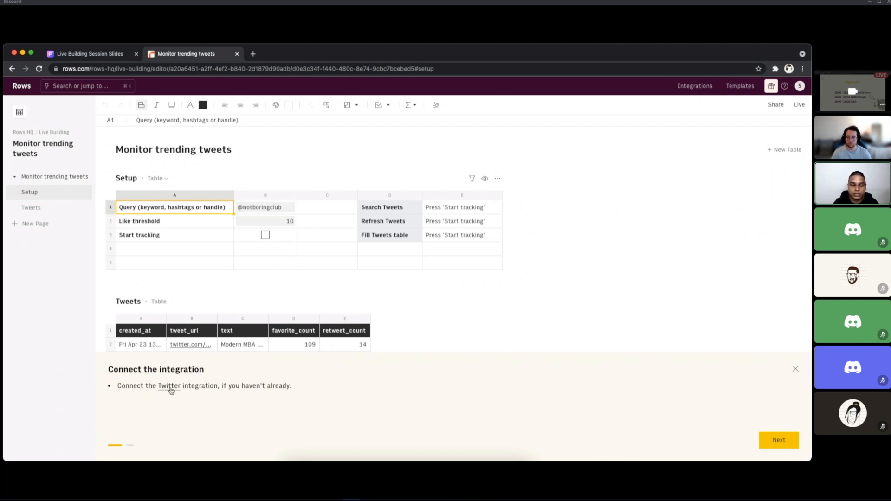
Step: Review the Twitter integration's functions, connect it from the template guide and authorize rows_app to access the Twitter account
left_click(170, 387)
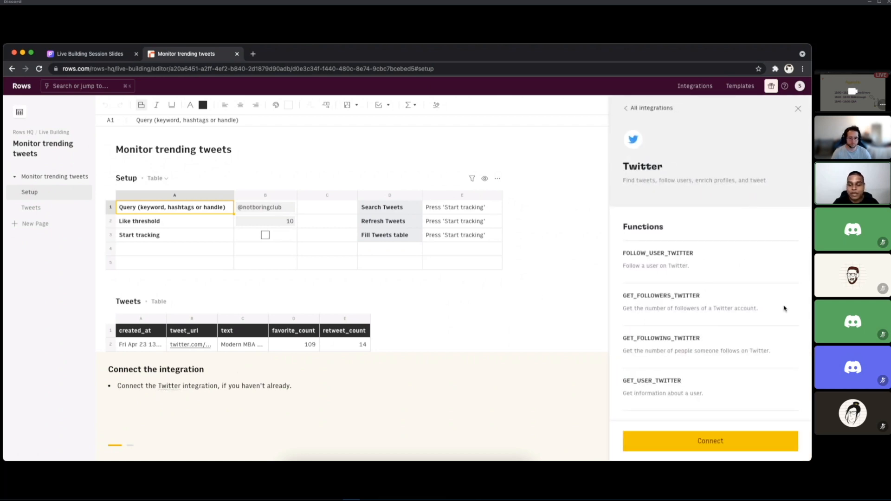
scroll(760, 370, "down", 4)
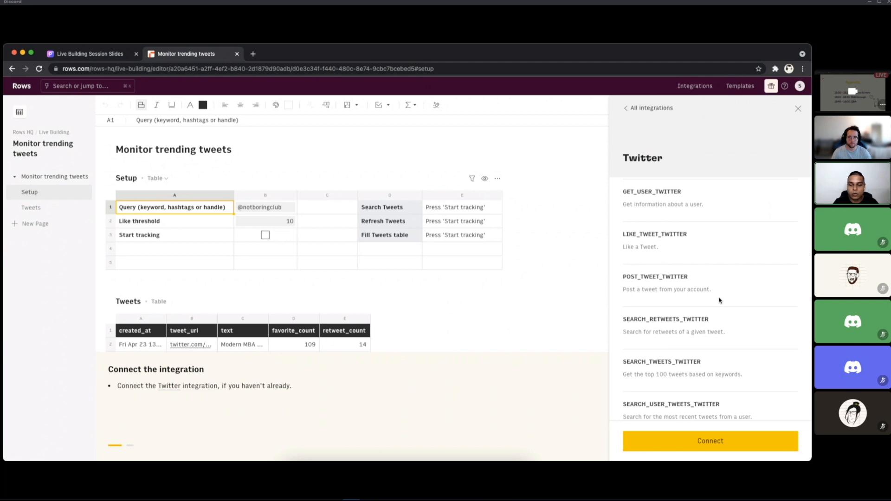
left_click(707, 443)
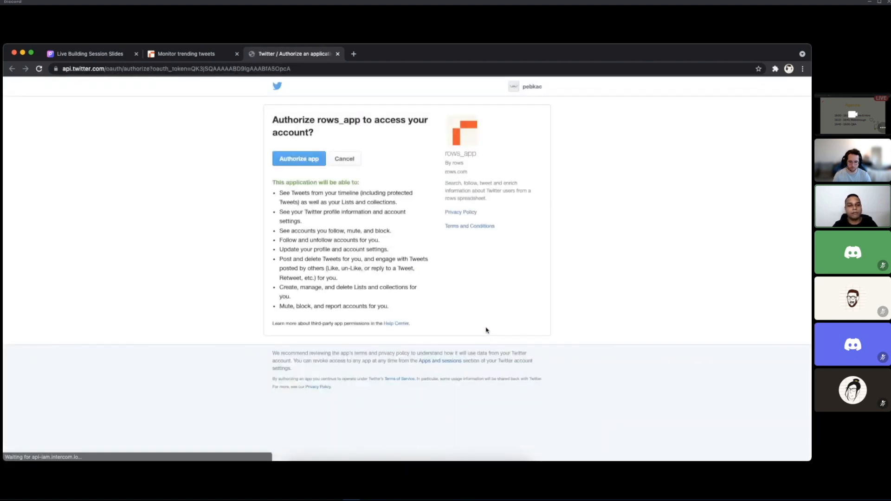
left_click(299, 158)
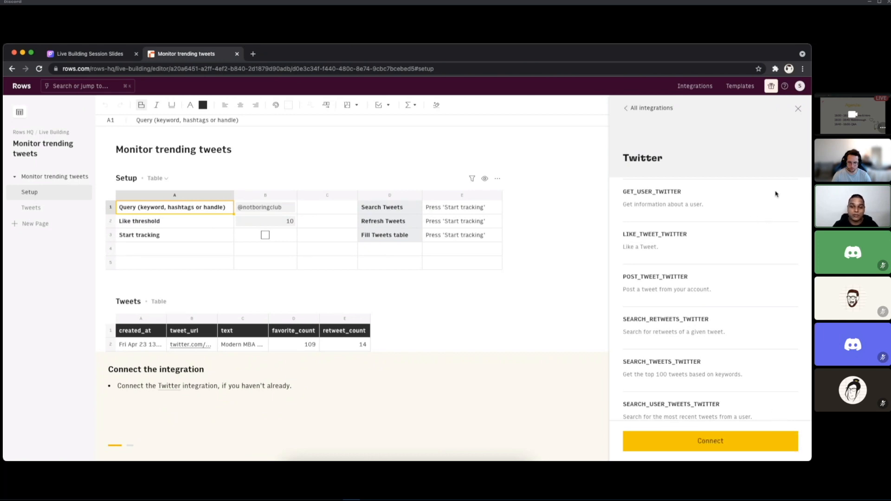
Step: Check the Twitter connection in the list of all integrations, browse the available ones and close the list
left_click(648, 110)
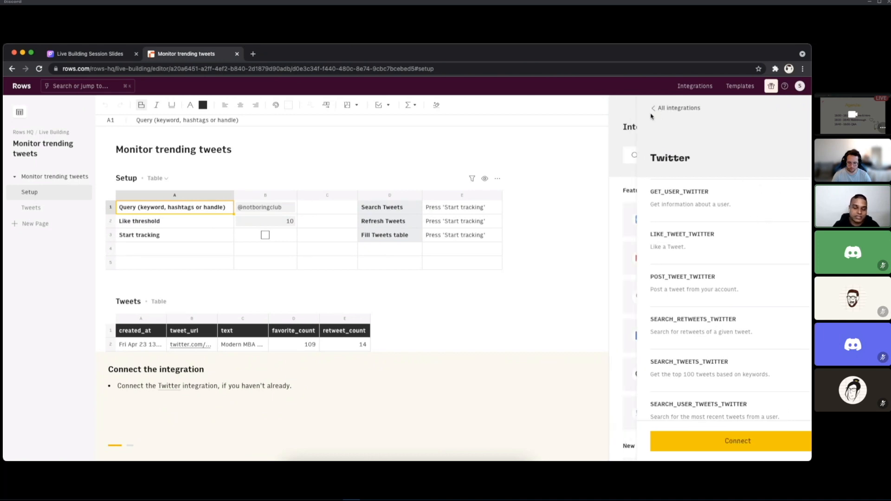
scroll(701, 310, "down", 3)
scroll(702, 308, "down", 3)
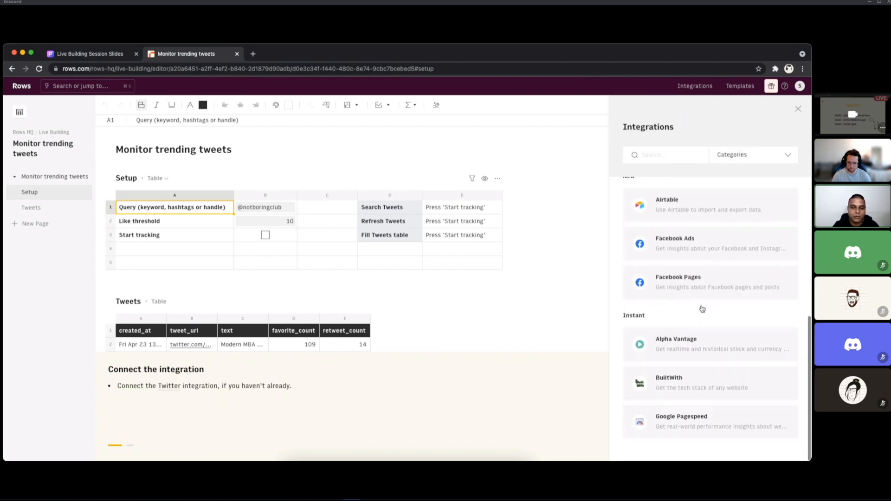
scroll(702, 308, "up", 6)
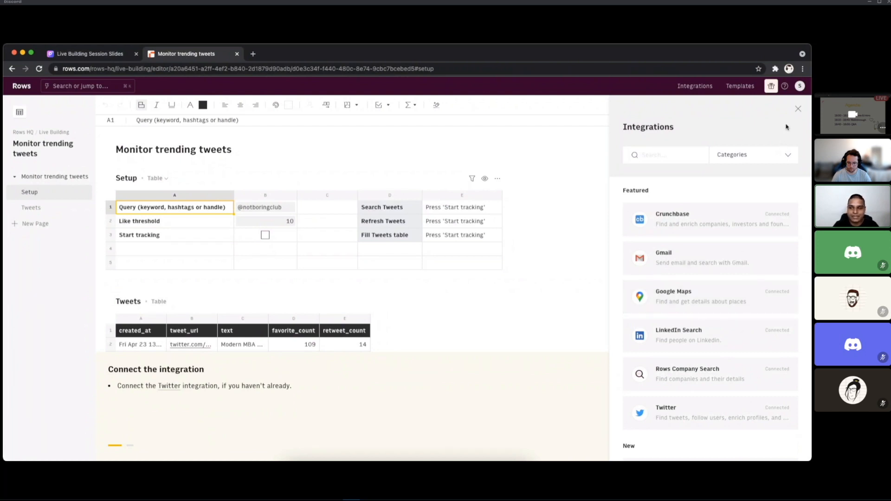
left_click(798, 110)
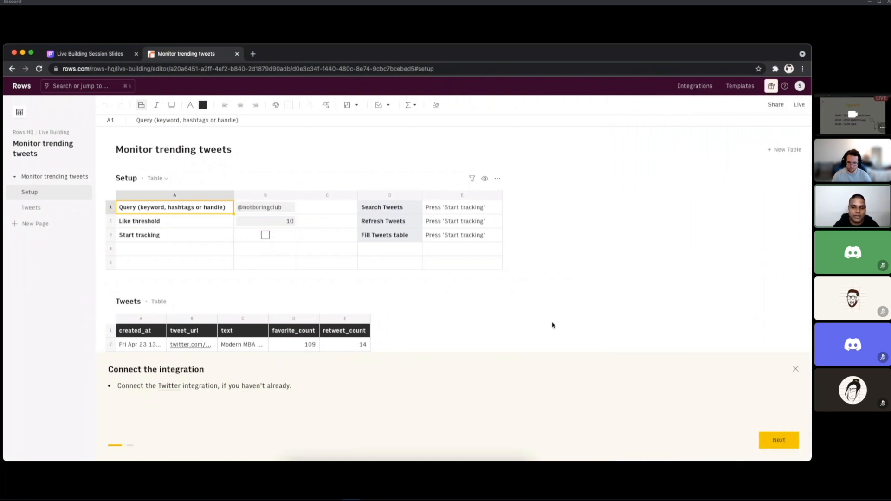
Step: Advance the template guide to its tweet-monitoring instructions, select query cell B1 and finish the guide
left_click(776, 444)
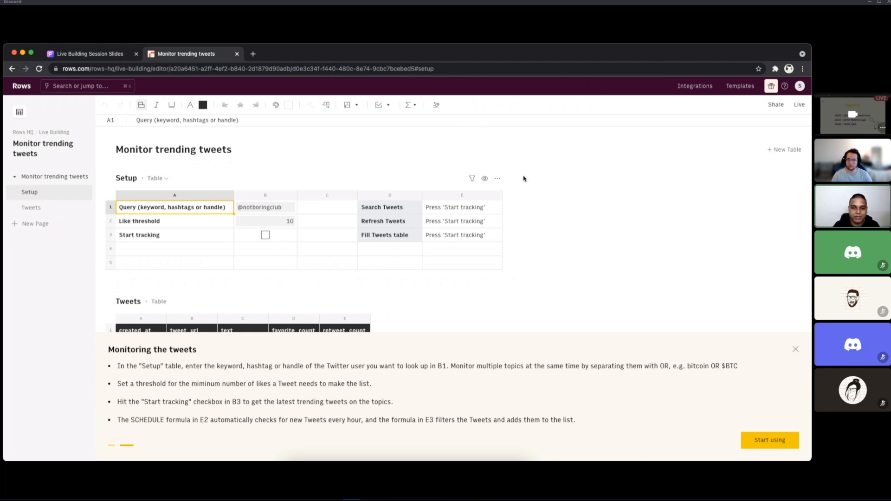
left_click(251, 209)
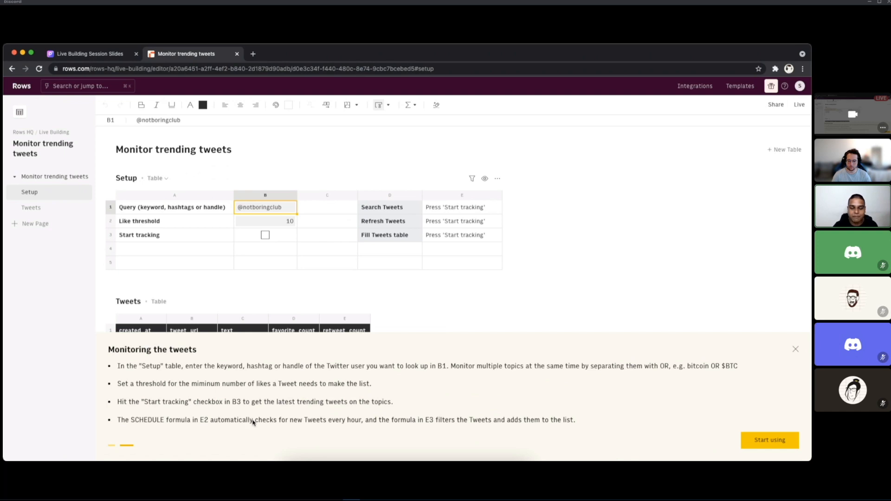
left_click(766, 439)
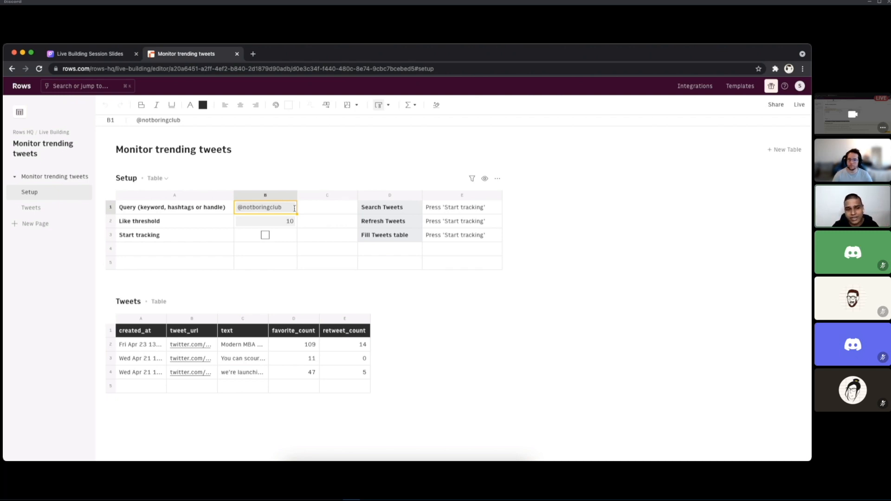
Step: Set the query in cell B1 of the Setup table to the hashtag #iOS15
key("super+Tab")
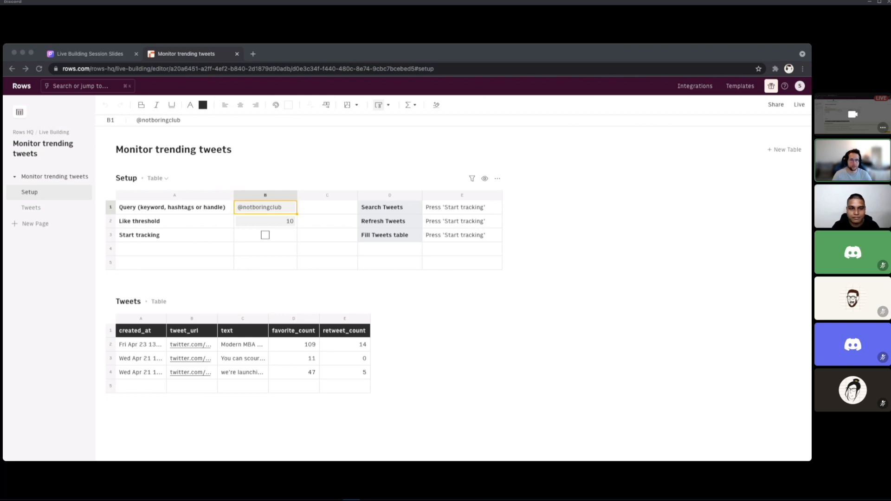
key("super+Tab")
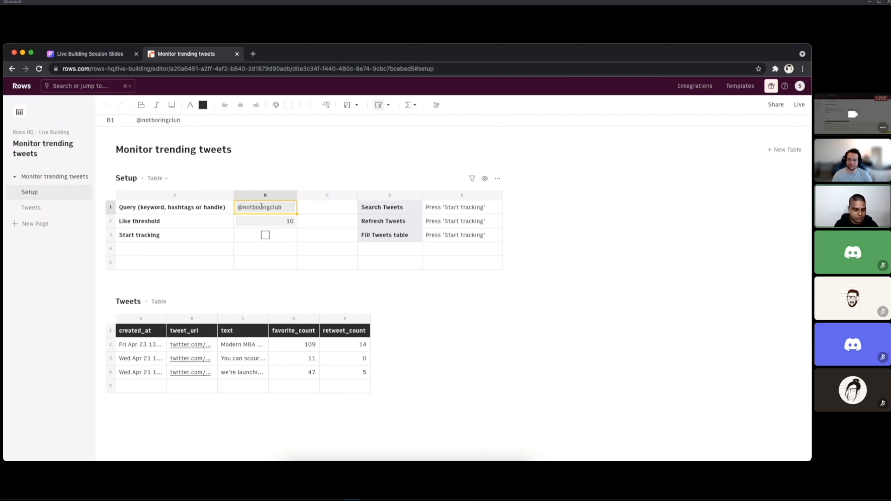
type("#iOS15")
key("Return")
key("super+Tab")
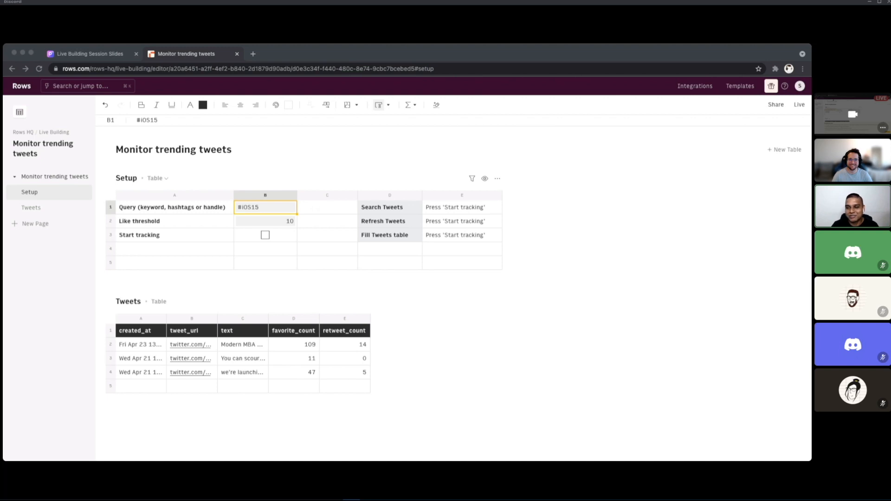
Step: Set the like threshold in B2 to 2 and enable Start tracking in the Setup table
left_click(274, 223)
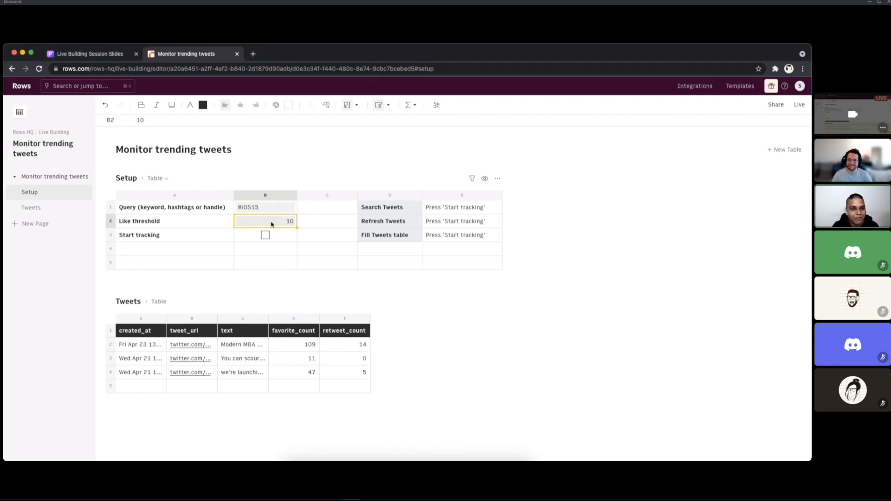
type("2")
key("Tab")
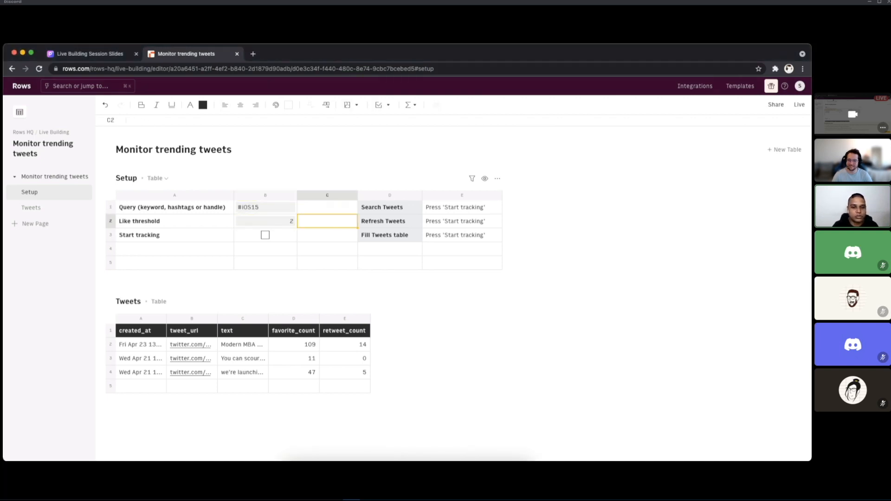
left_click(273, 225)
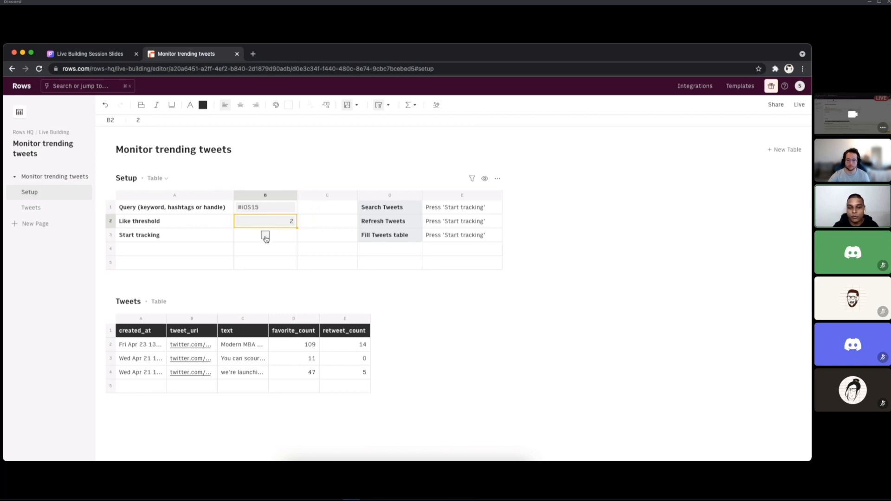
left_click(265, 235)
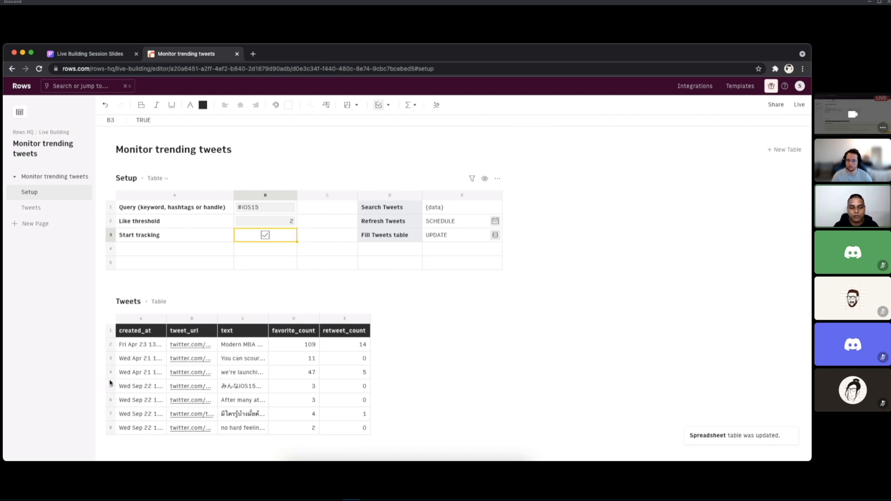
Step: Inspect the newly added rows of the Tweets table and the SEARCH_TWEETS_TWITTER formula in Search Tweets cell E1
left_click_drag(111, 401, 116, 390)
left_click(141, 389)
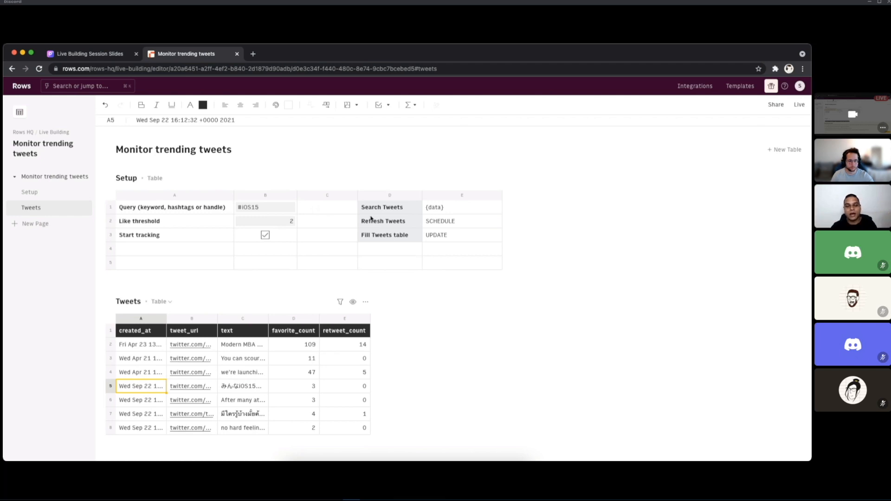
left_click(428, 209)
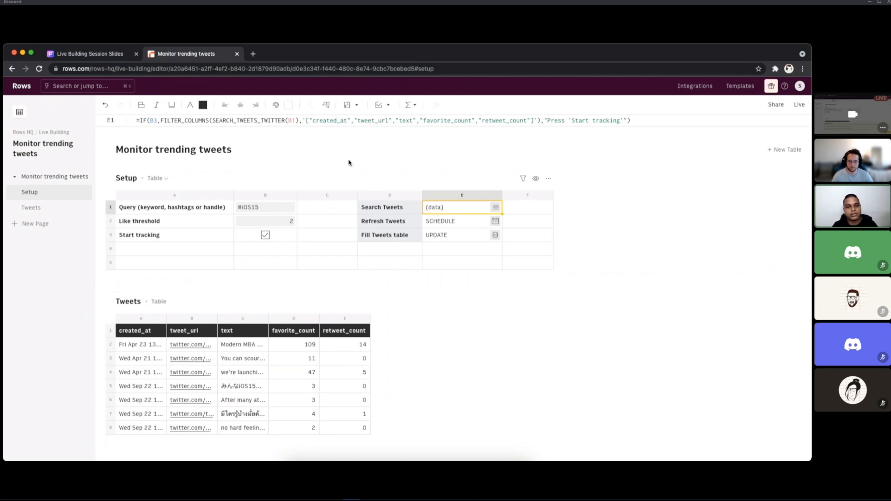
left_click(252, 121)
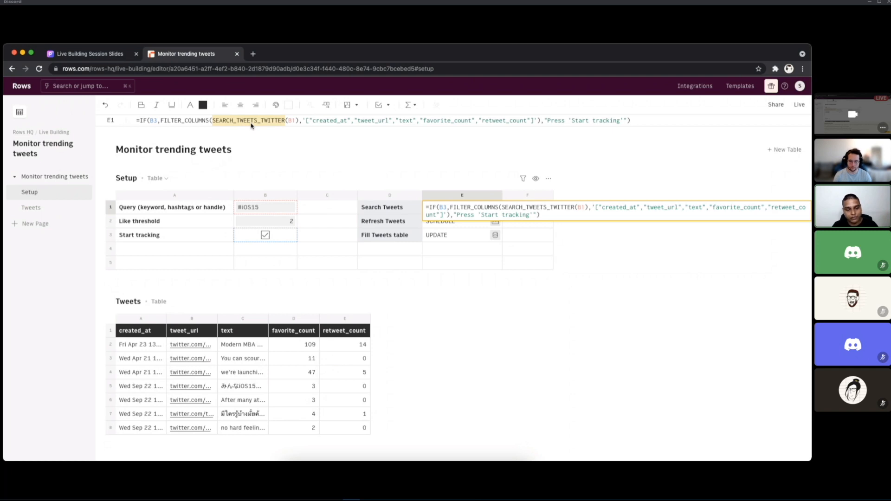
key("Escape")
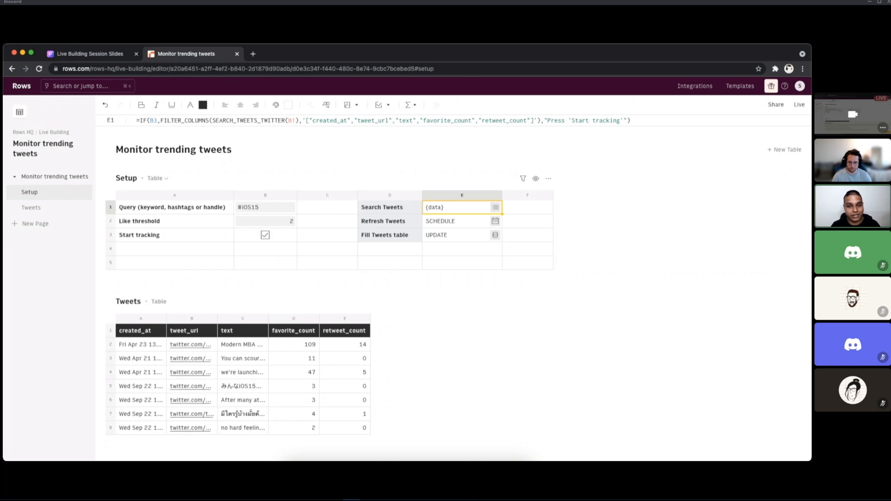
Step: Open the Function Wizard for empty cell F1 and browse its featured functions and function categories
left_click(529, 209)
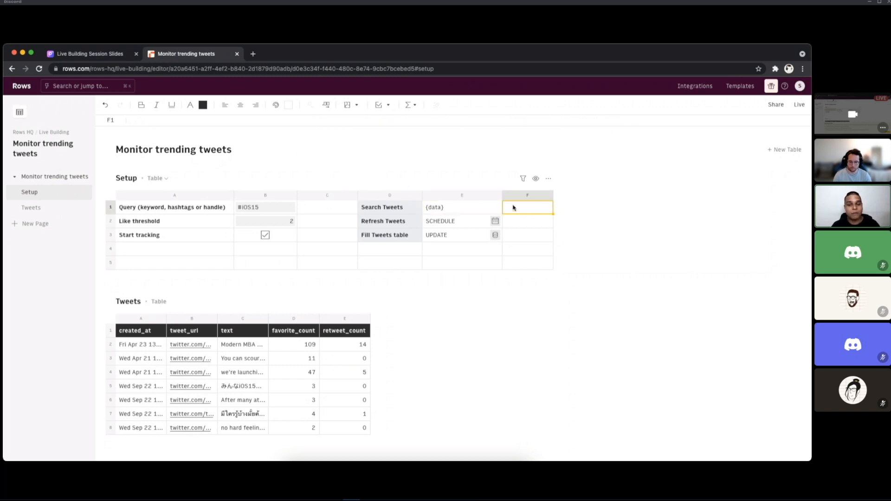
left_click(417, 107)
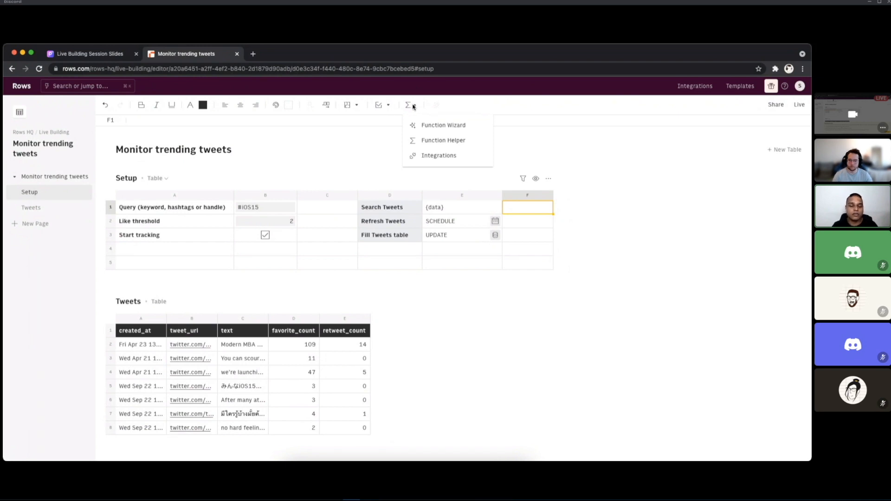
left_click(440, 131)
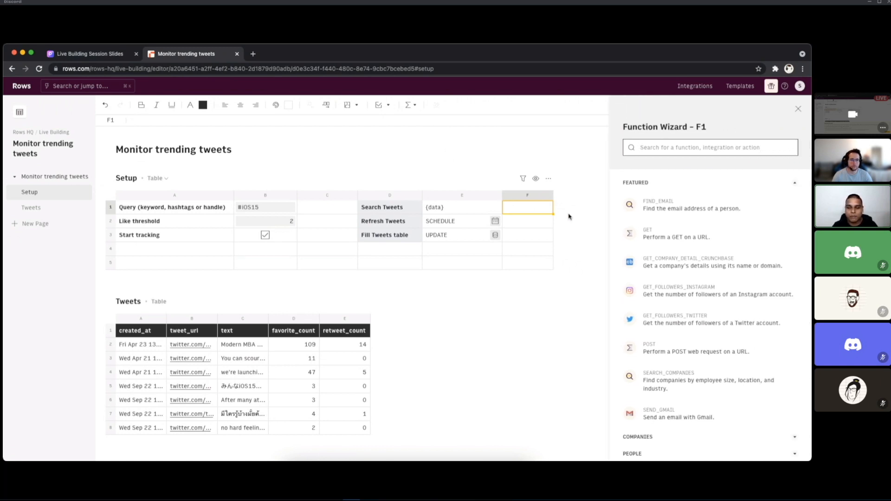
scroll(668, 253, "down", 5)
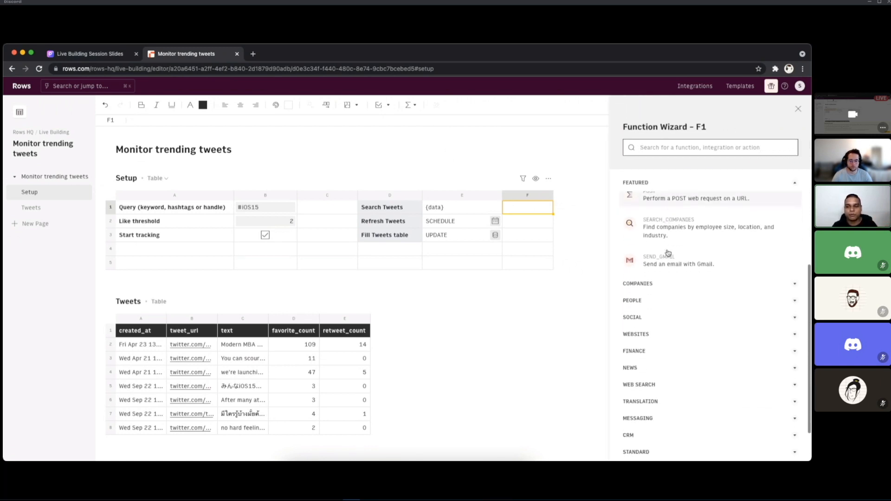
scroll(668, 253, "down", 2)
scroll(668, 253, "up", 7)
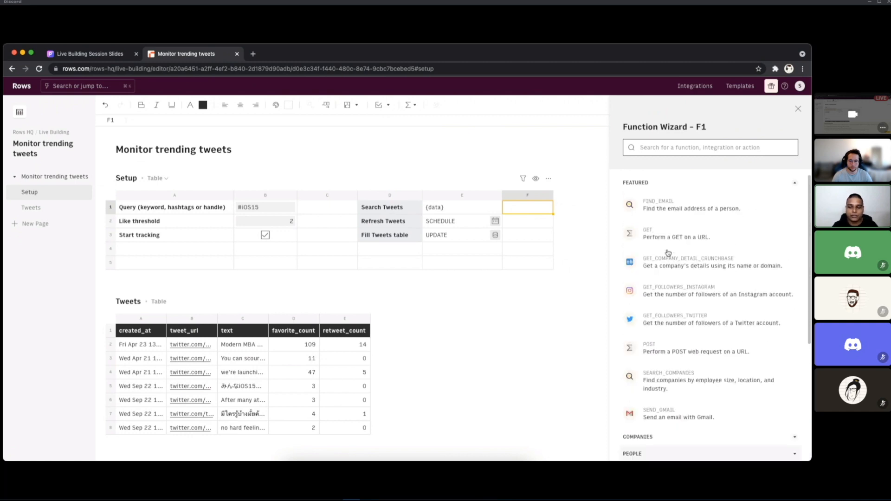
scroll(668, 253, "down", 2)
scroll(668, 265, "up", 2)
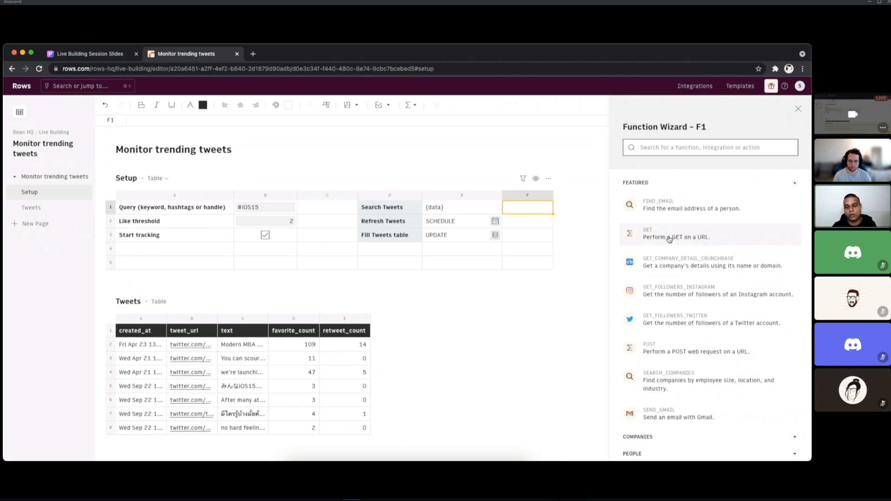
scroll(668, 239, "down", 5)
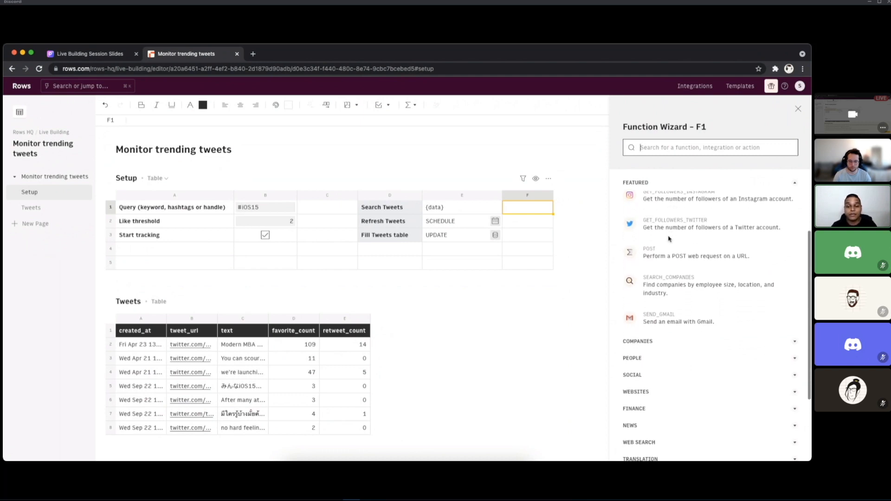
Step: Search the Function Wizard for "twitter" and compare the listed functions with the formula in Search Tweets cell E1
left_click(641, 146)
type("twitter")
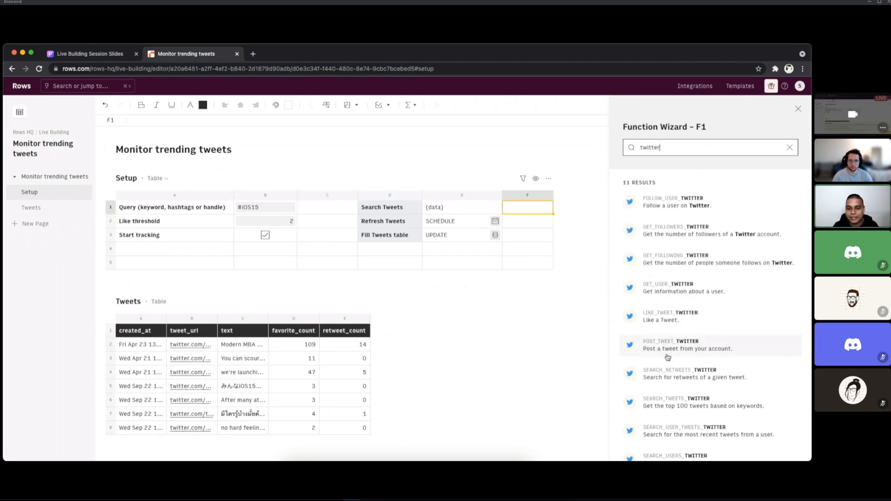
left_click(454, 207)
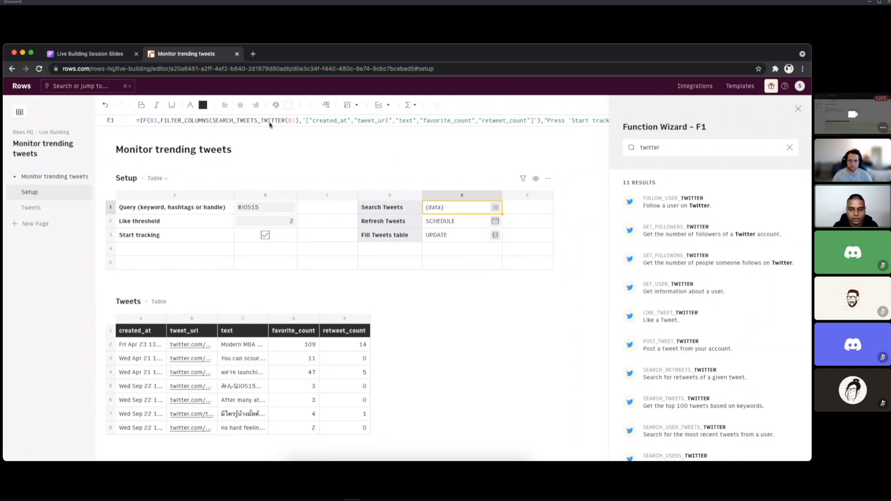
scroll(650, 368, "down", 1)
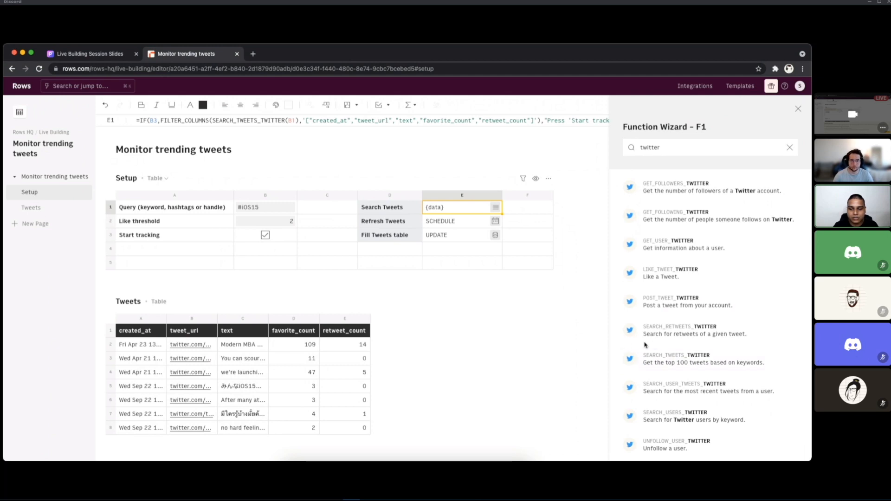
Step: Choose the SEARCH_TWEETS_TWITTER function for F1 and set its query to a reference to cell B1
left_click(680, 362)
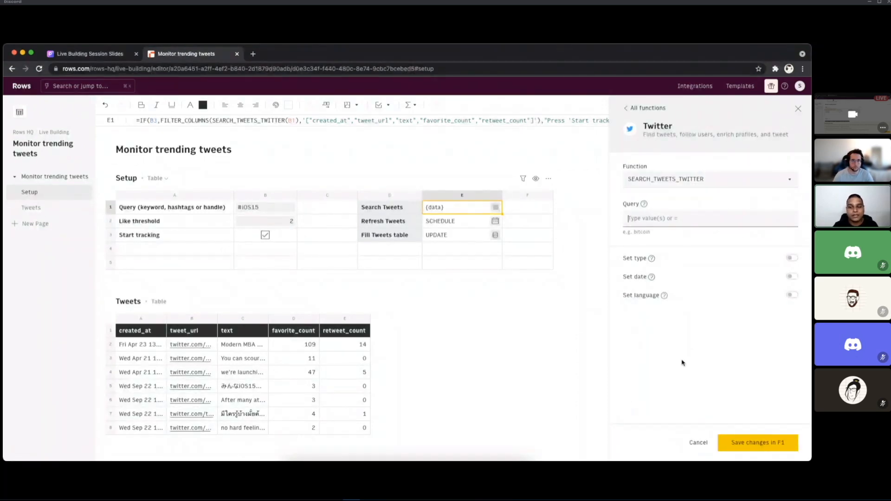
left_click(645, 216)
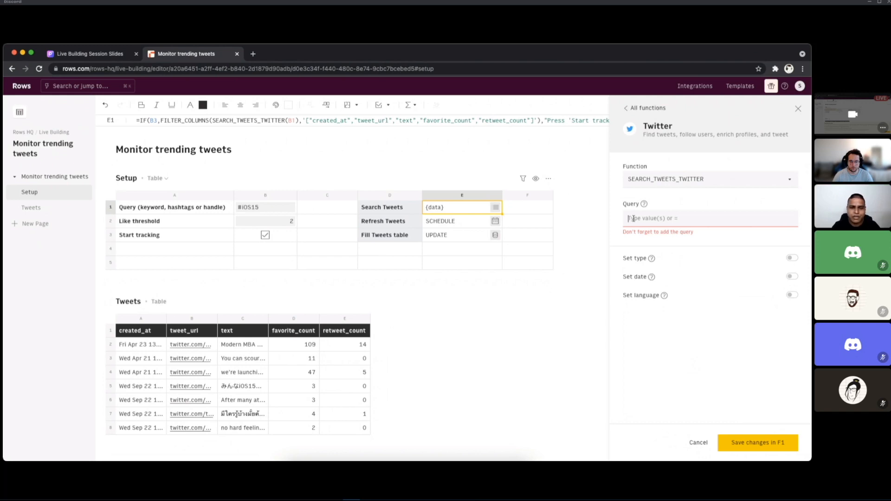
mouse_move(643, 205)
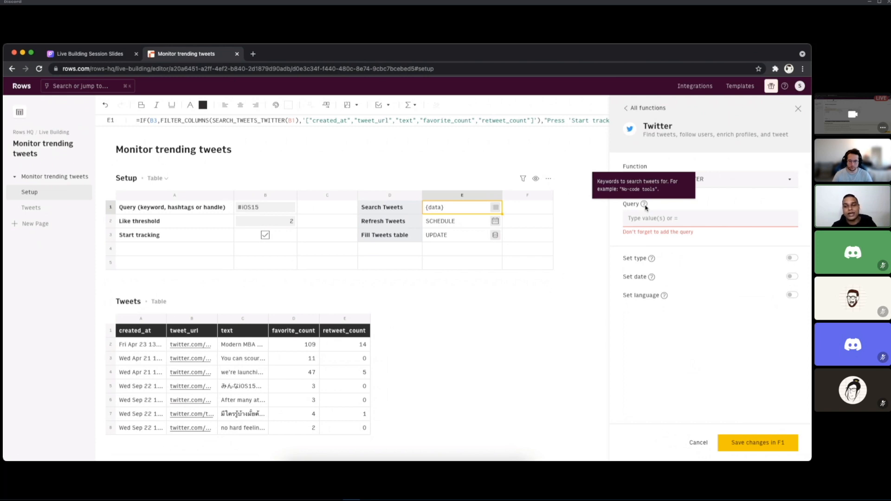
left_click(647, 221)
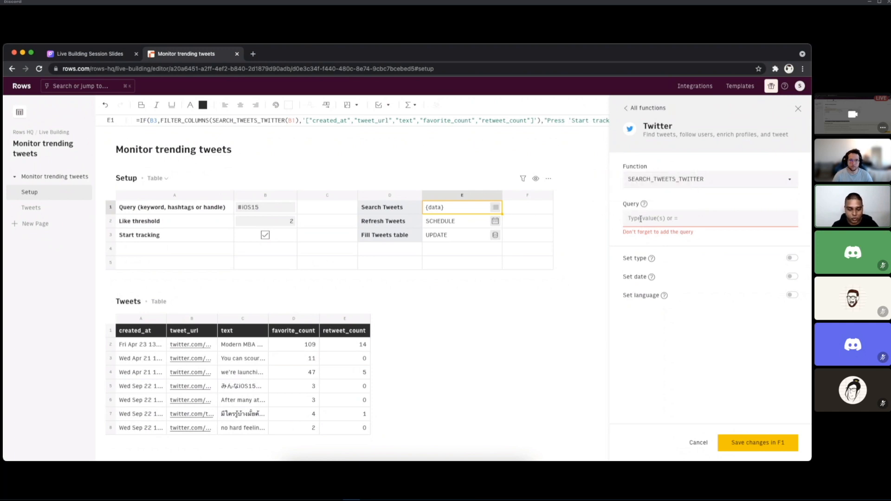
type("=")
left_click(278, 208)
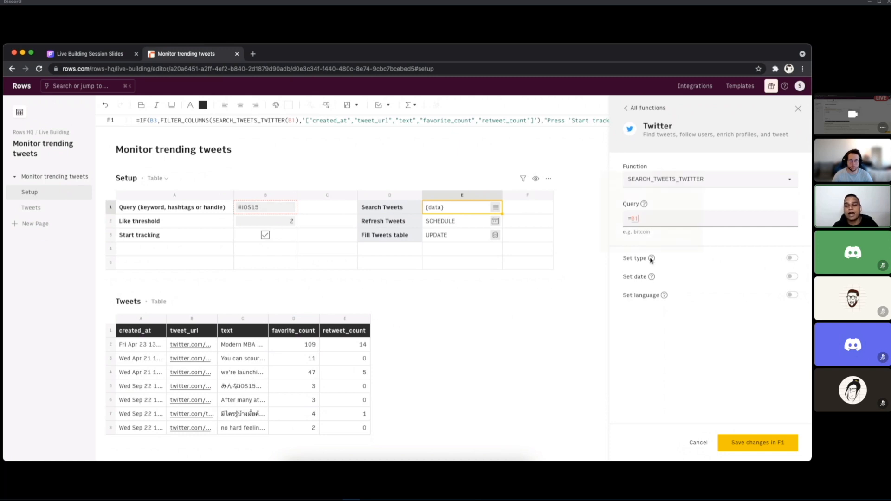
Step: Enable the optional type setting of the tweet search and set it to popular
mouse_move(652, 259)
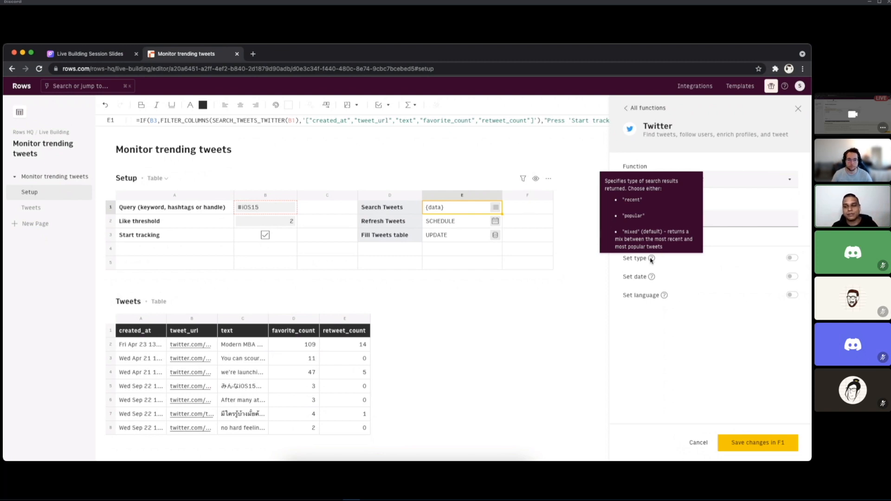
left_click(792, 257)
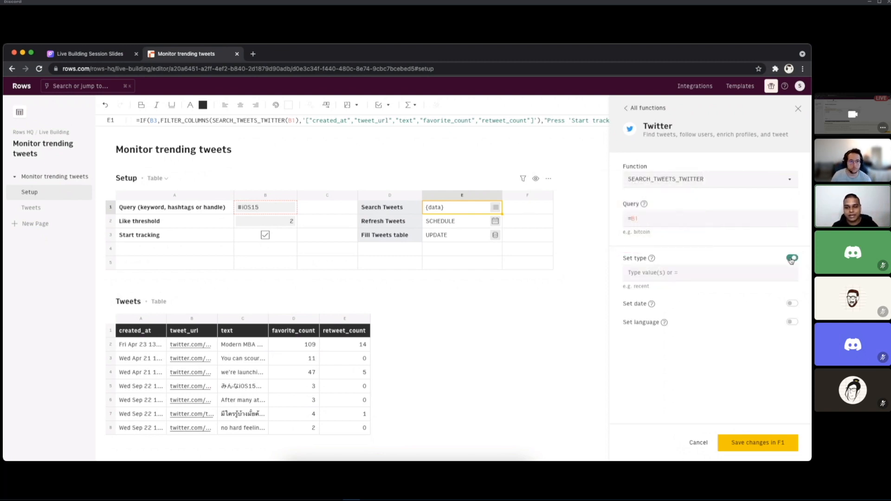
type("\"")
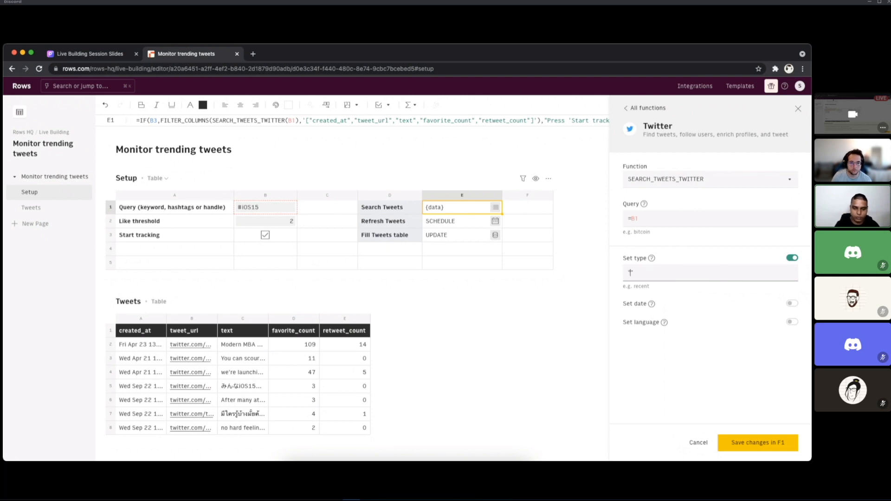
key("BackSpace")
type("popular")
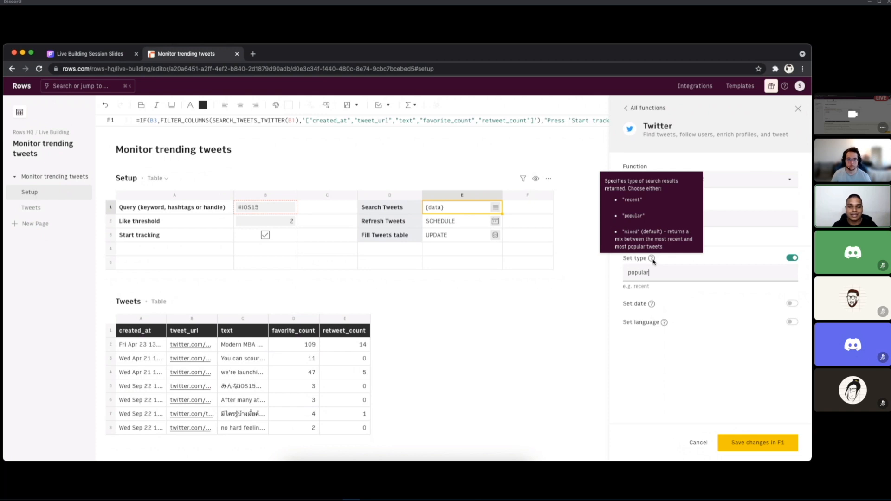
left_click(792, 303)
left_click(793, 350)
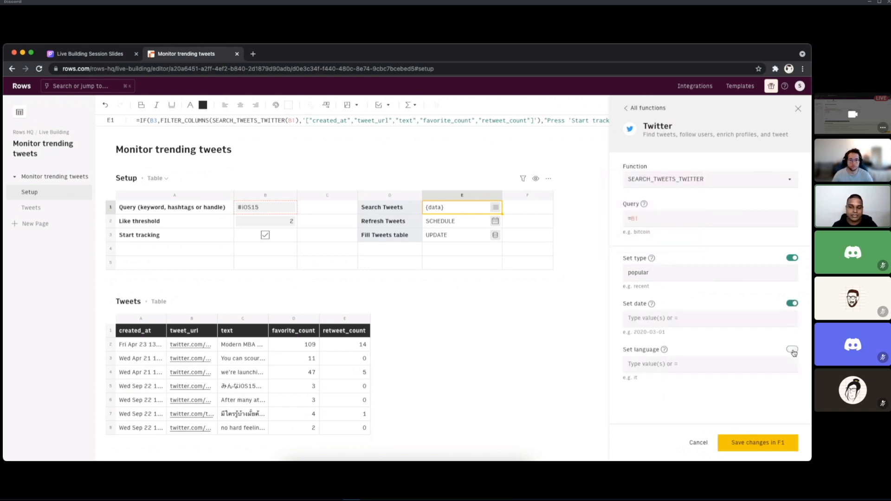
left_click(792, 350)
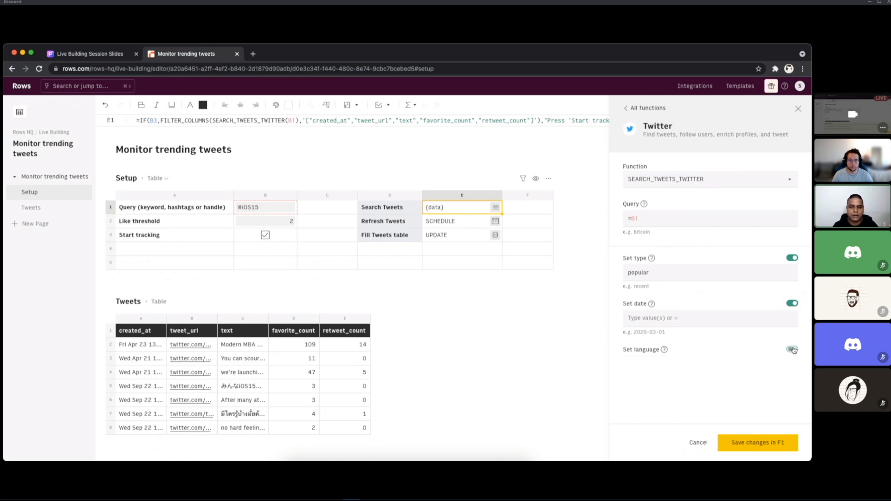
left_click(792, 304)
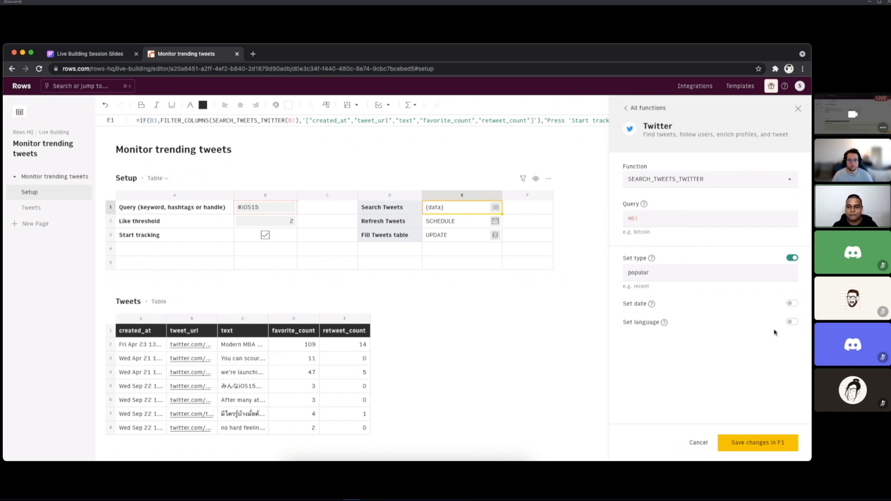
Step: Save the configured SEARCH_TWEETS_TWITTER function in cell F1 of the Setup table
left_click(513, 210)
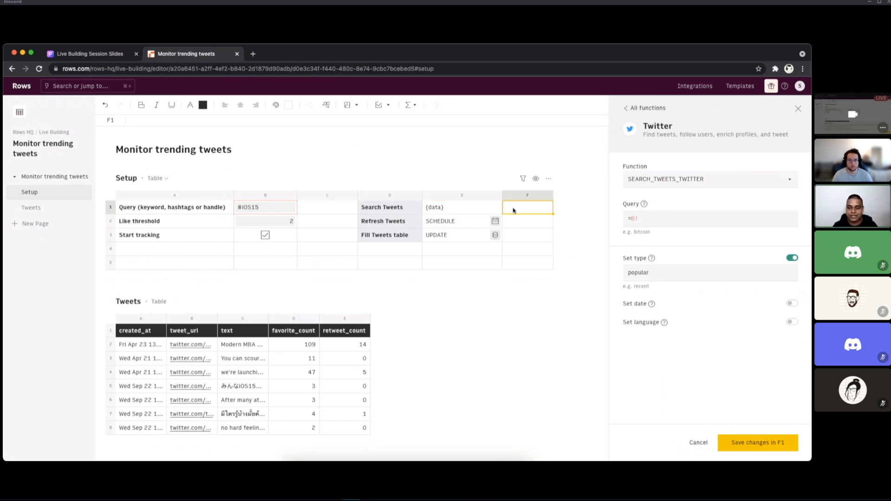
left_click(766, 443)
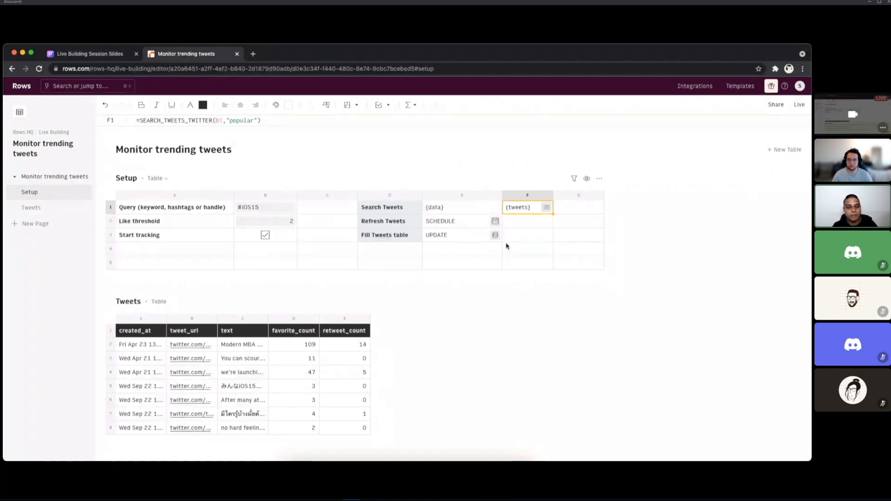
left_click(527, 222)
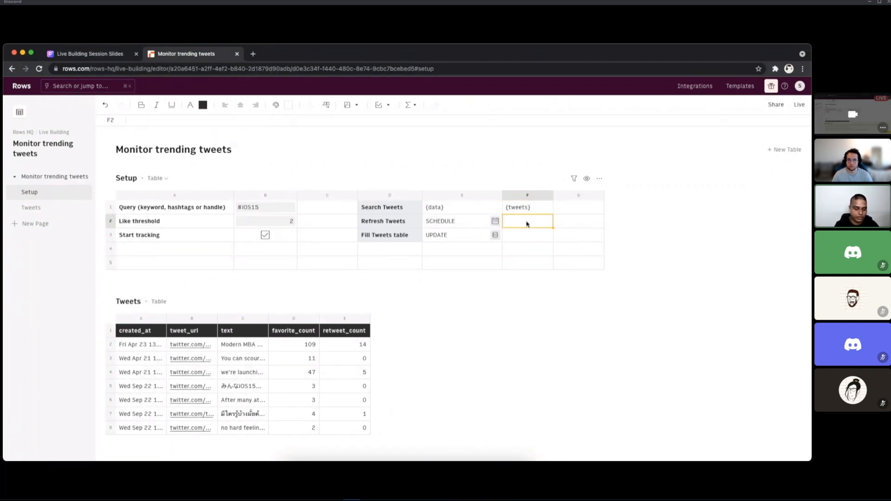
type("=twitter")
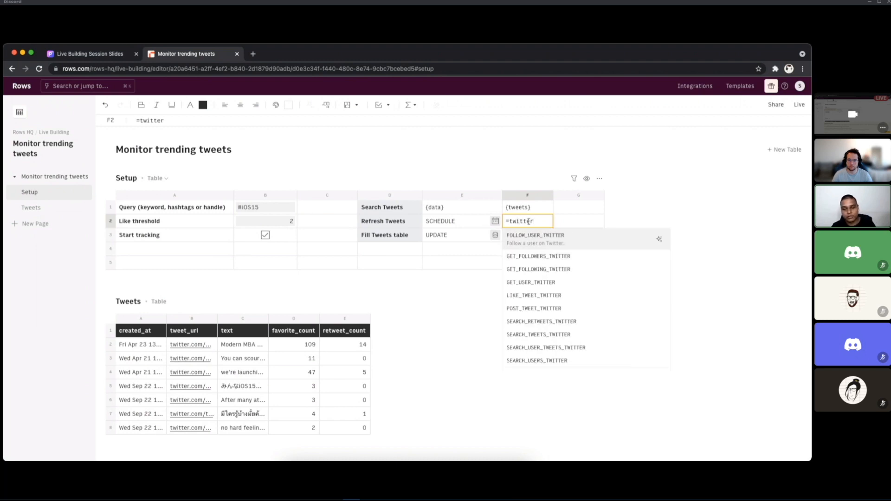
left_click(563, 331)
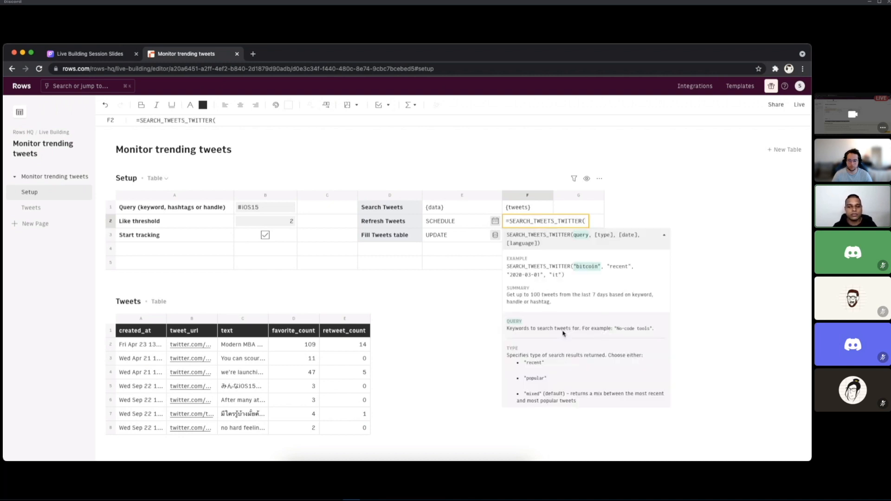
key("Escape")
Step: Inspect the complete data returned in cell F1, expanding the first tweet's record to view its fields
left_click(526, 212)
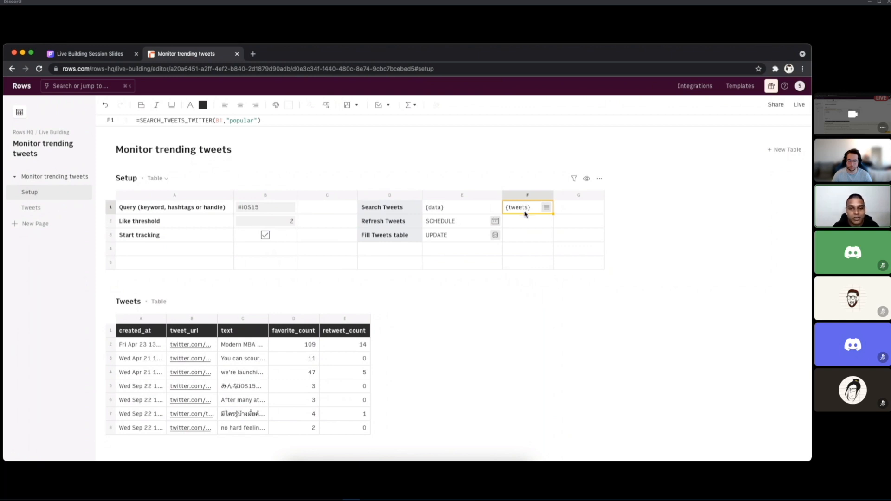
key("super+Tab")
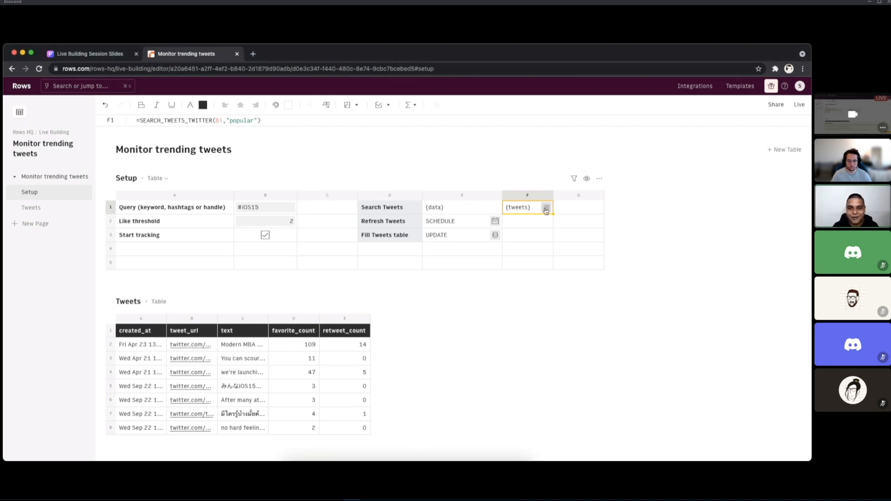
left_click(546, 209)
left_click(683, 161)
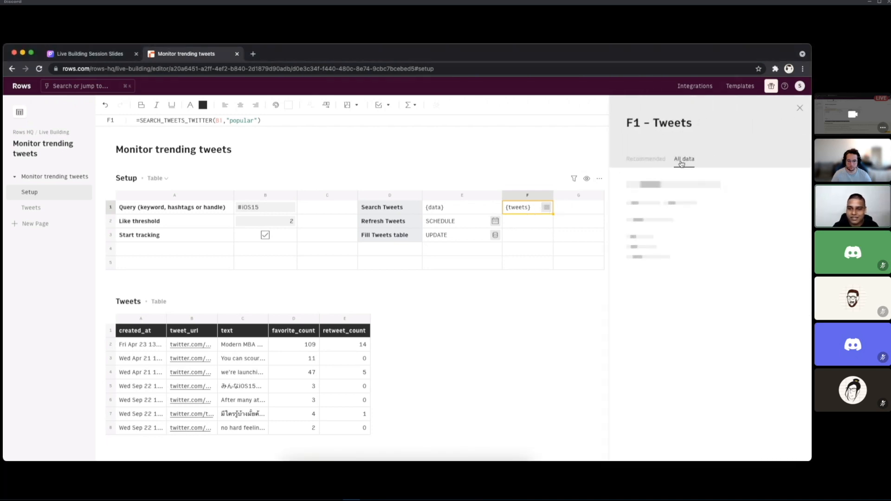
left_click(636, 250)
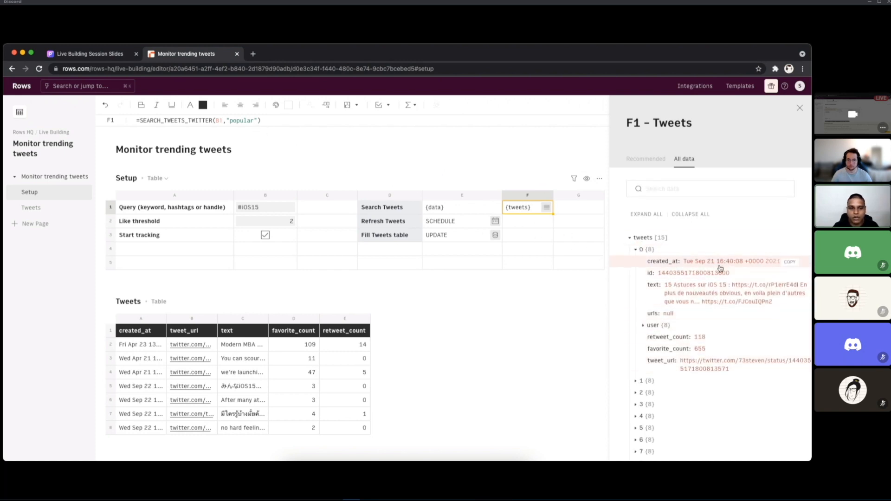
key("super+Tab")
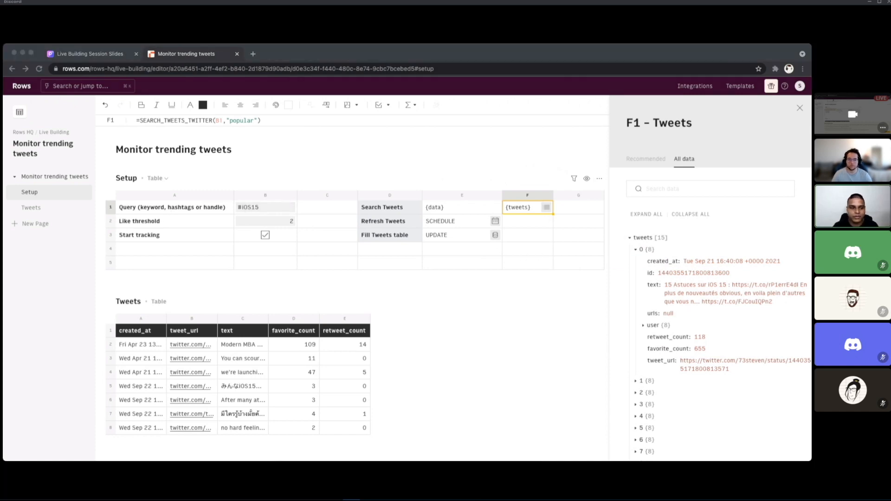
left_click(528, 396)
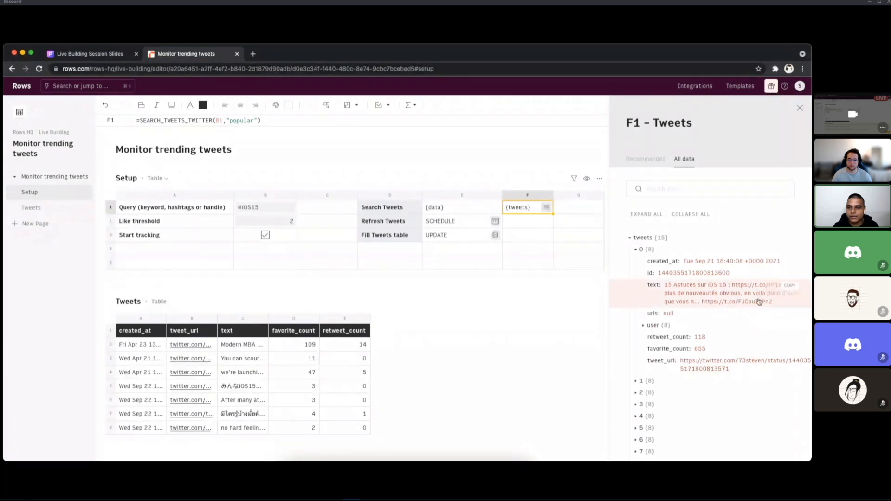
left_click(799, 108)
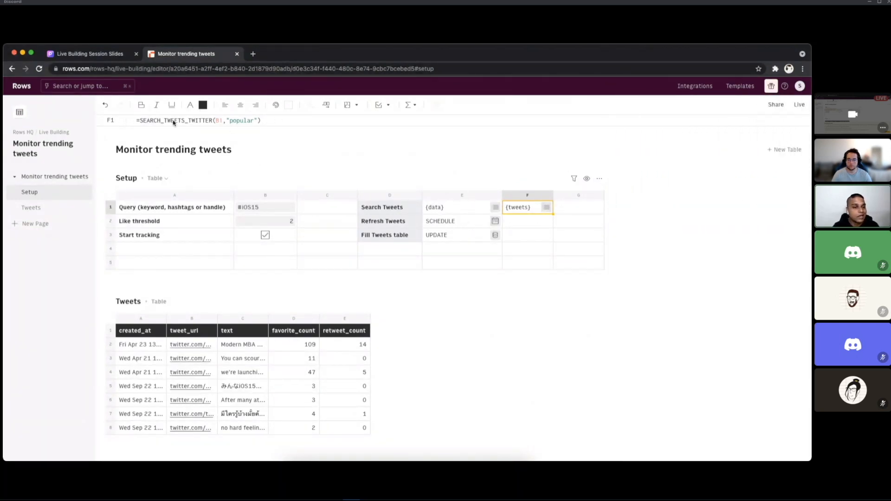
Step: Review the F1 formula's argument help and its SEARCH_TWEETS_TWITTER settings in the Function Wizard
left_click(256, 123)
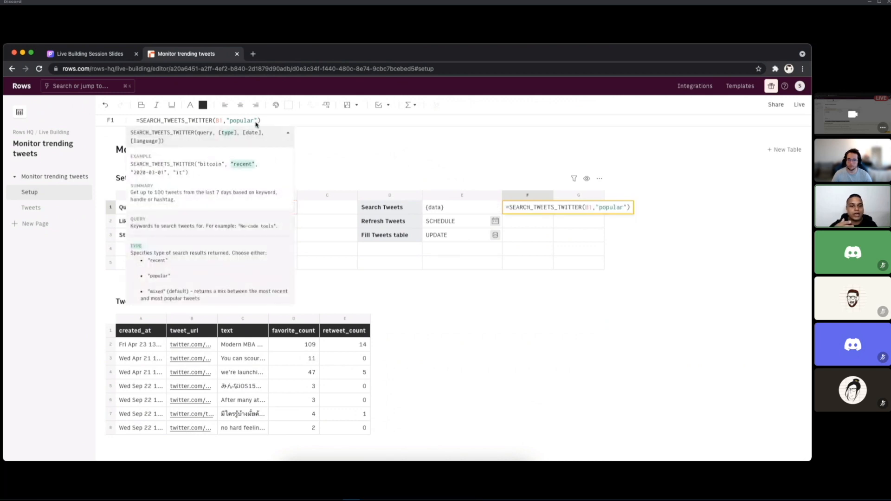
key("Escape")
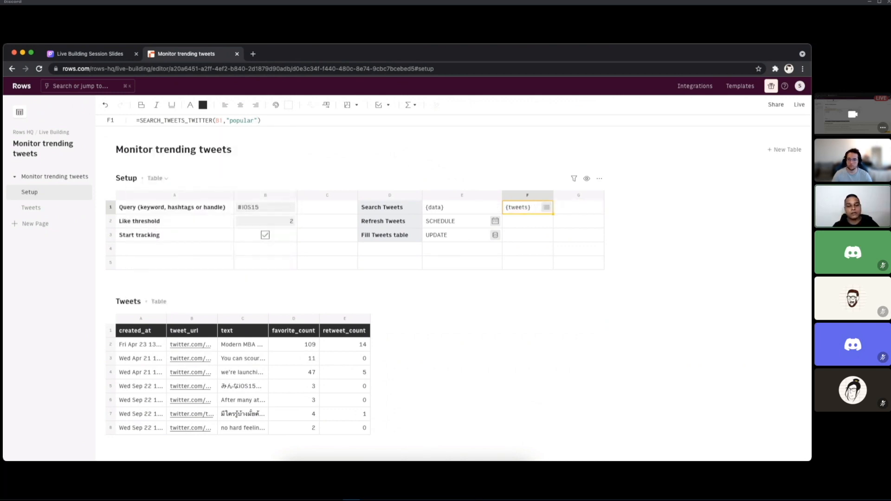
left_click(412, 106)
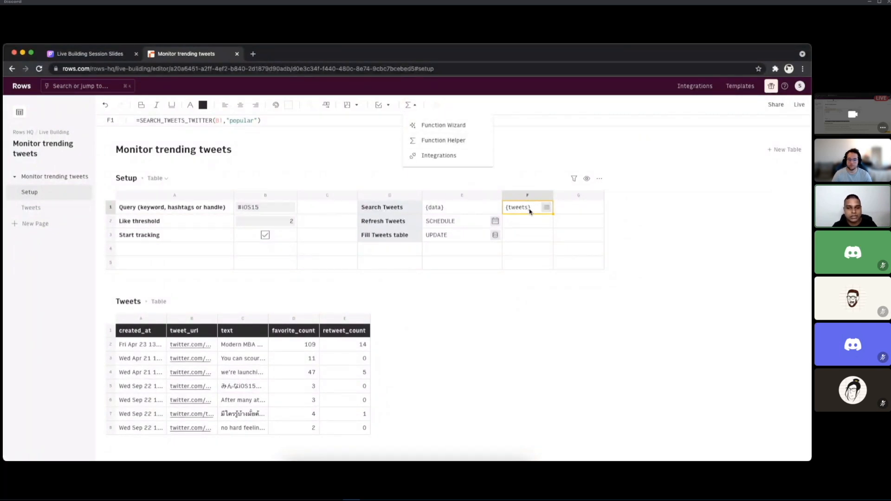
left_click(465, 126)
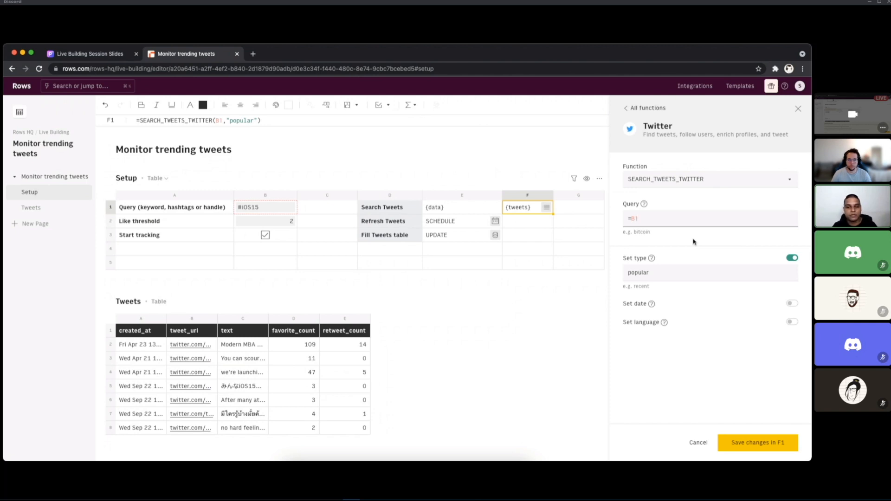
left_click(448, 210)
left_click(453, 222)
left_click(538, 212)
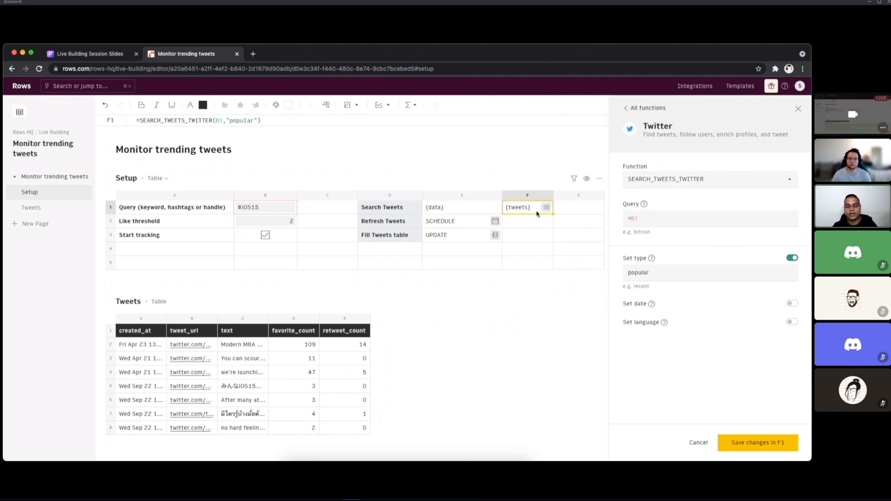
left_click(795, 108)
Step: Examine the FILTER_COLUMNS part of the formula in Search Tweets cell E1 and its function help
left_click(463, 209)
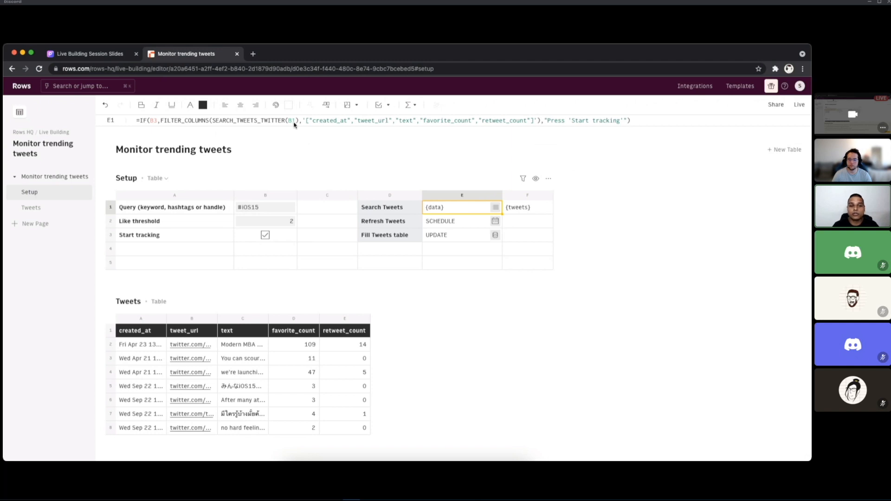
left_click(192, 122)
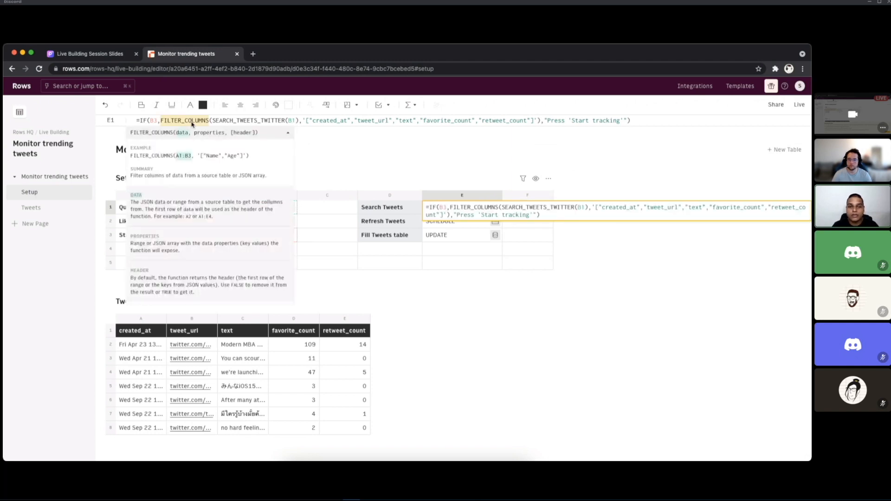
key("Escape")
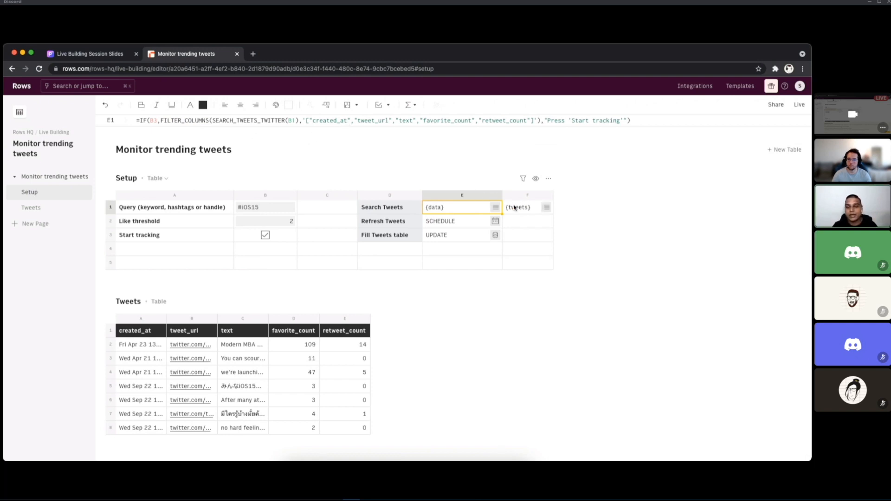
Step: Expand the first tweet and its nested user record in the full data of cell F1
left_click(535, 208)
left_click(546, 207)
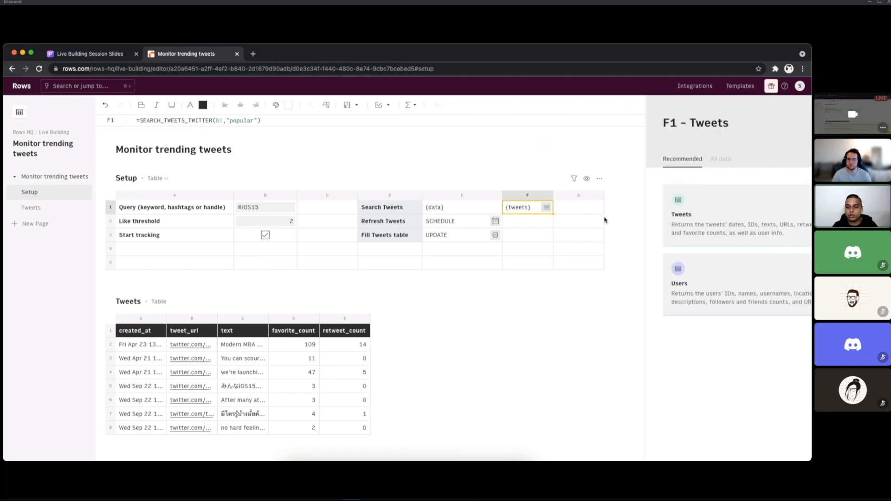
left_click(684, 158)
left_click(642, 249)
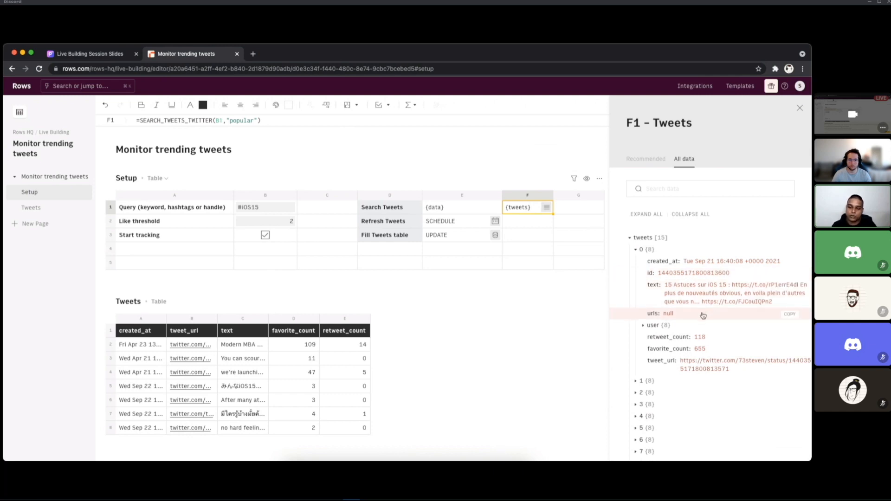
left_click(648, 327)
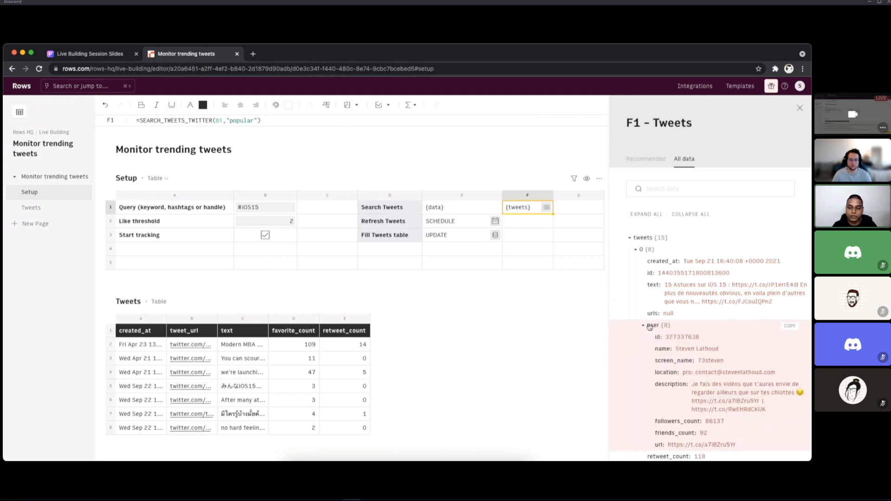
Step: Collapse the first tweet's user record, close F1's data view, and review the FILTER_COLUMNS argument help in cell E1's formula
left_click(650, 326)
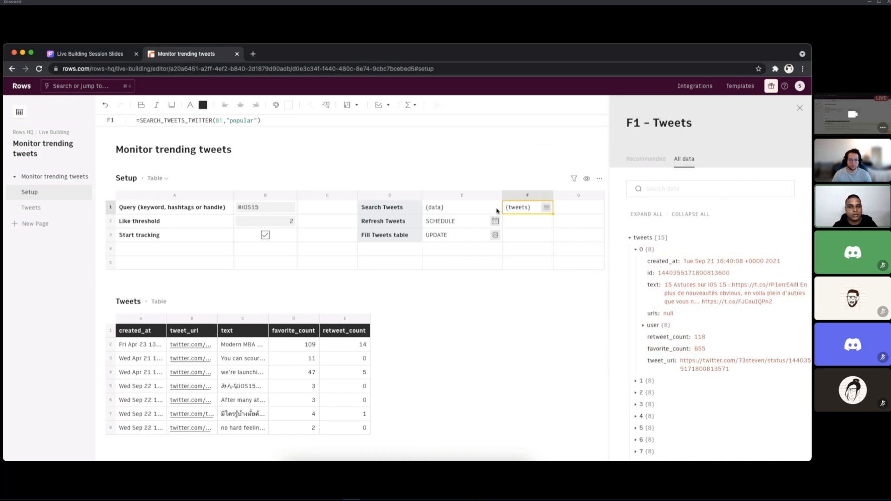
left_click(449, 209)
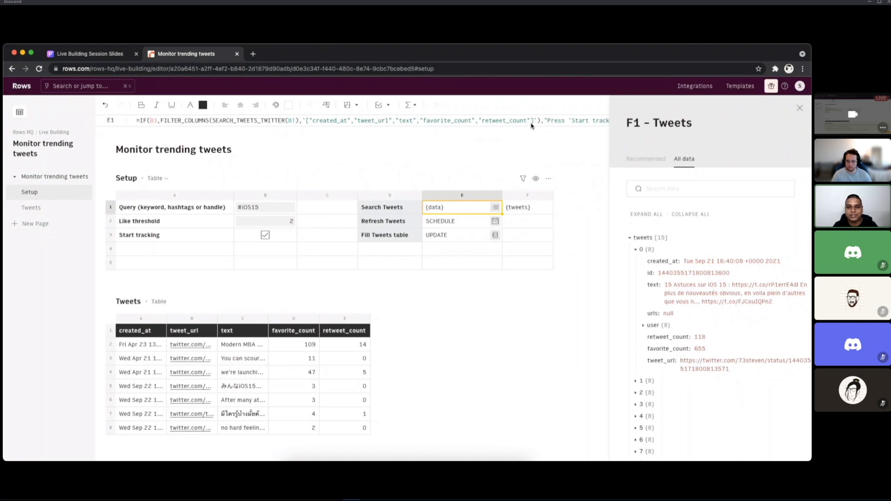
left_click(799, 108)
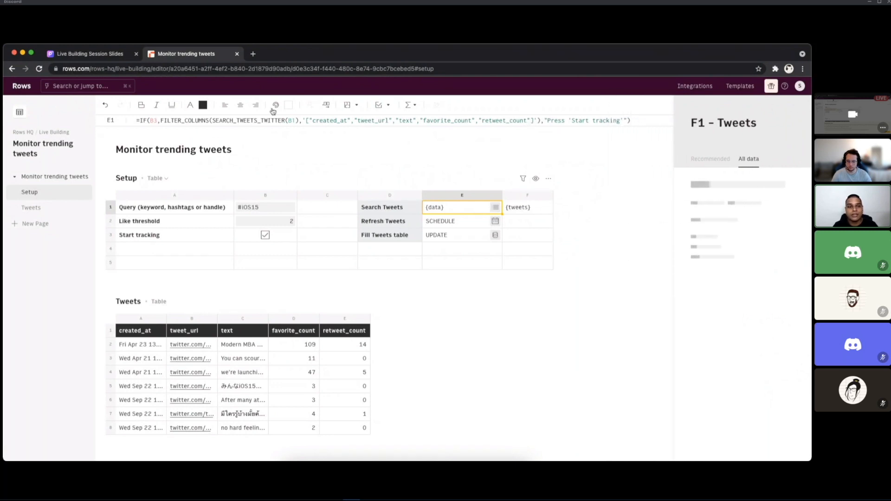
left_click(212, 122)
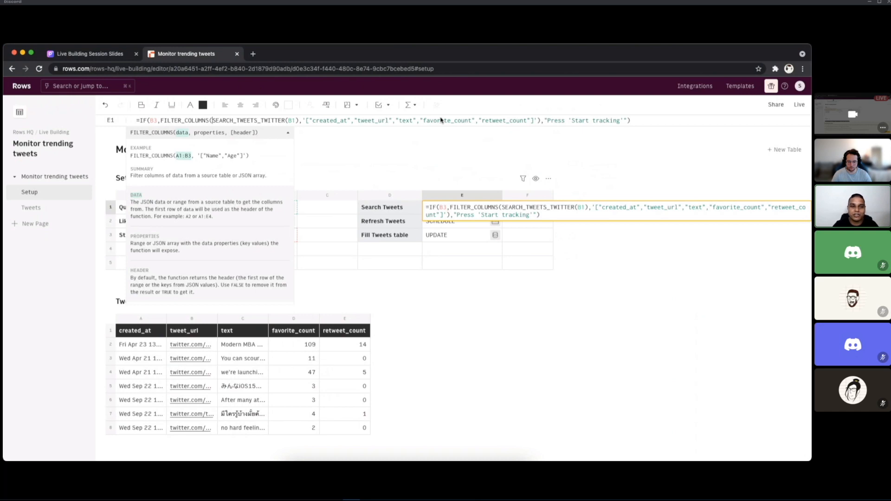
key("Escape")
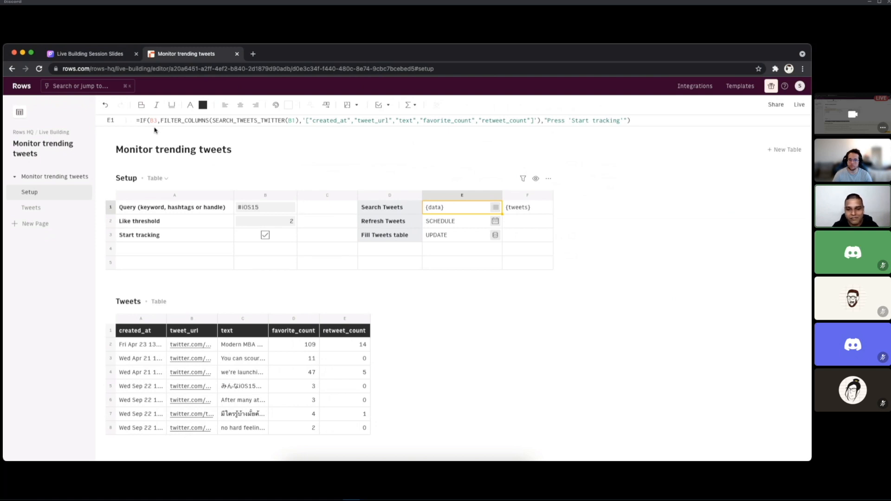
key("super+Tab")
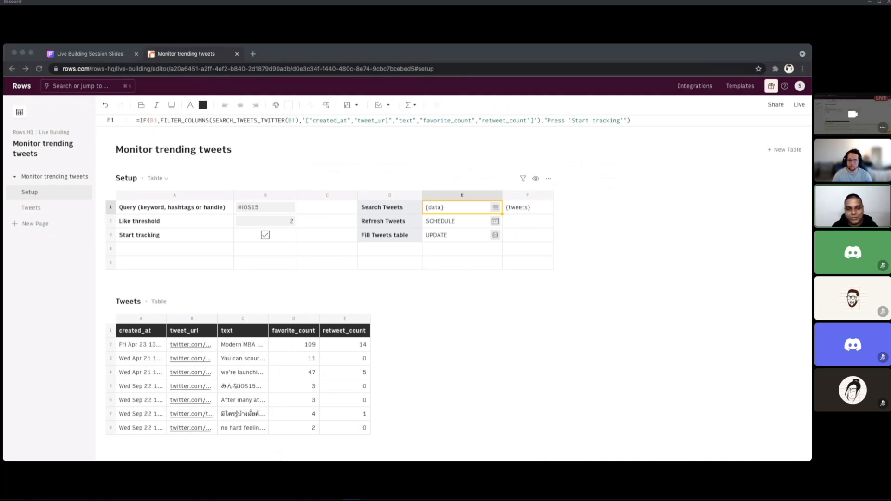
key("super+Tab")
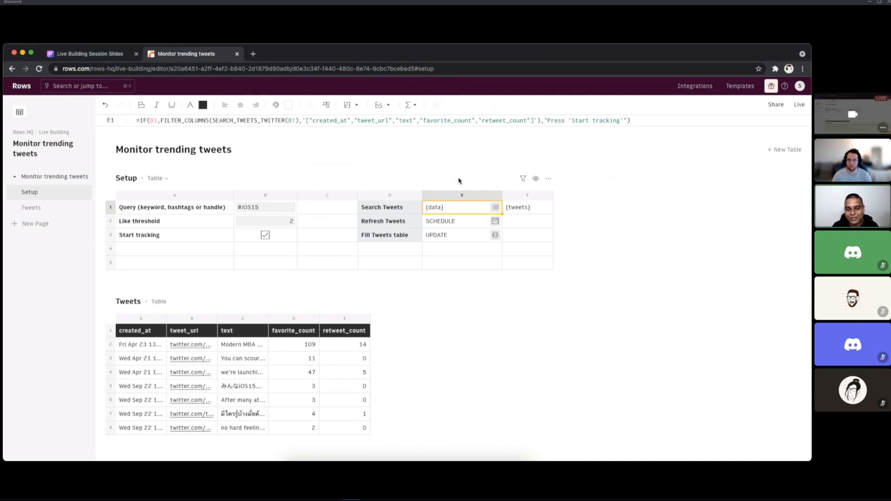
key("super+Tab")
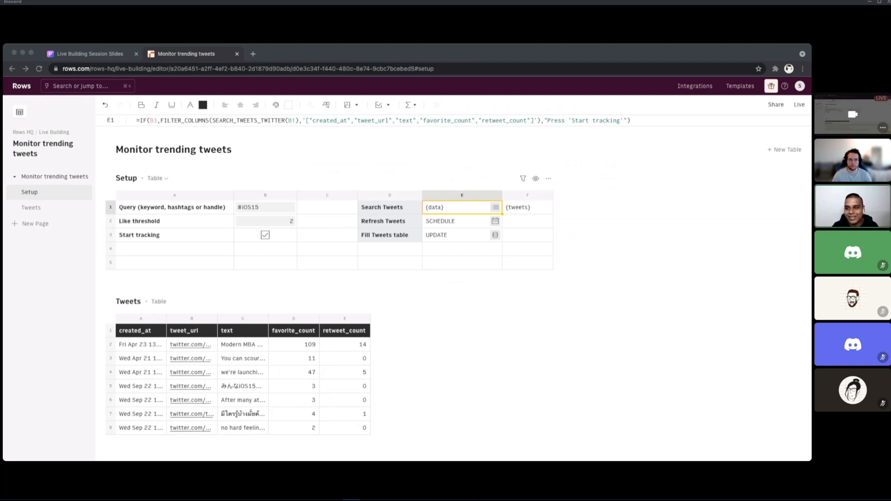
key("super+Tab")
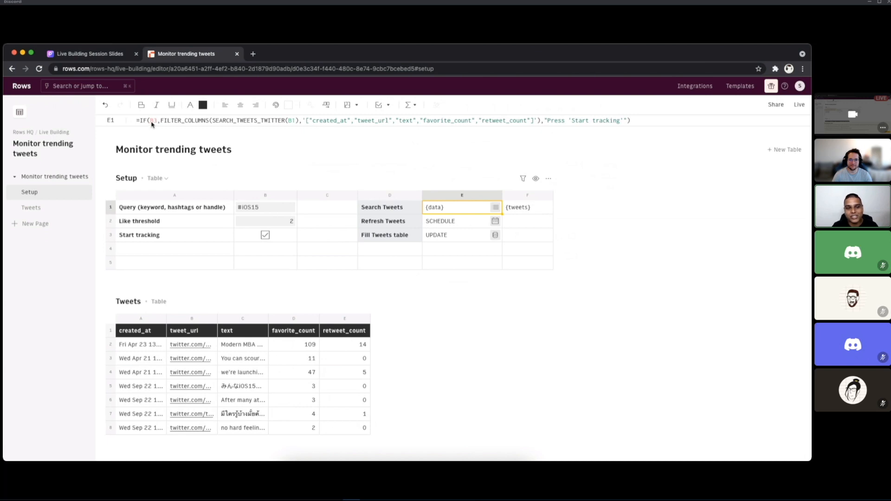
left_click(264, 235)
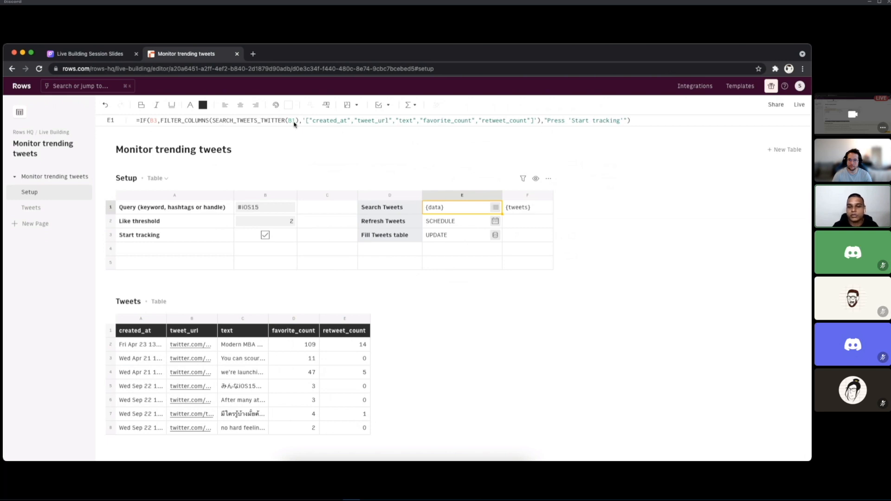
left_click(517, 209)
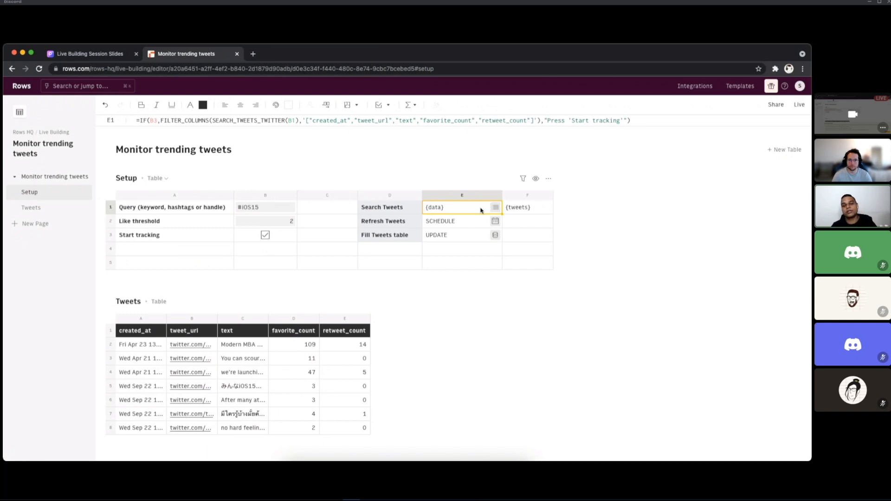
Step: Examine the SCHEDULE part of the formula in Refresh Tweets cell E2 without changing it
left_click(468, 222)
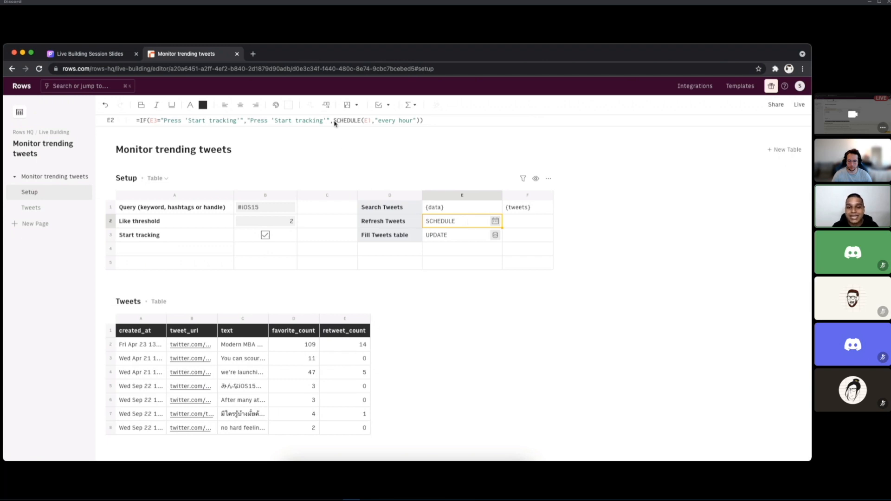
left_click(365, 122)
key("Escape")
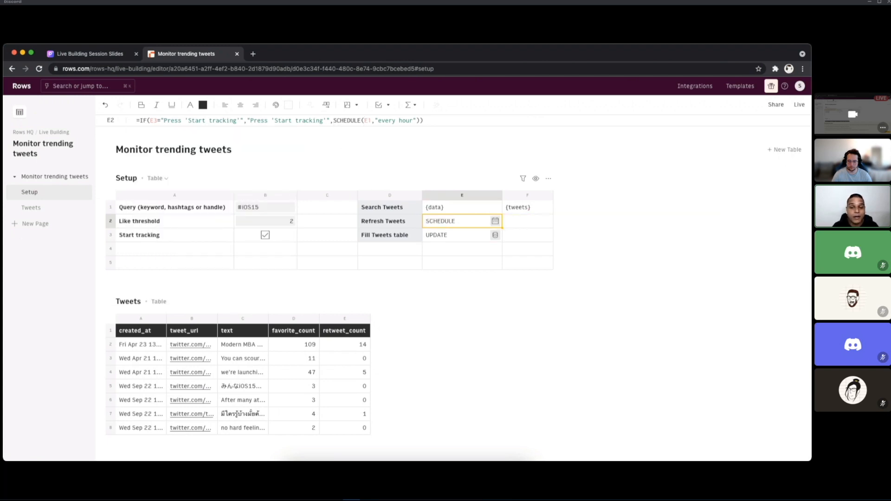
key("Right")
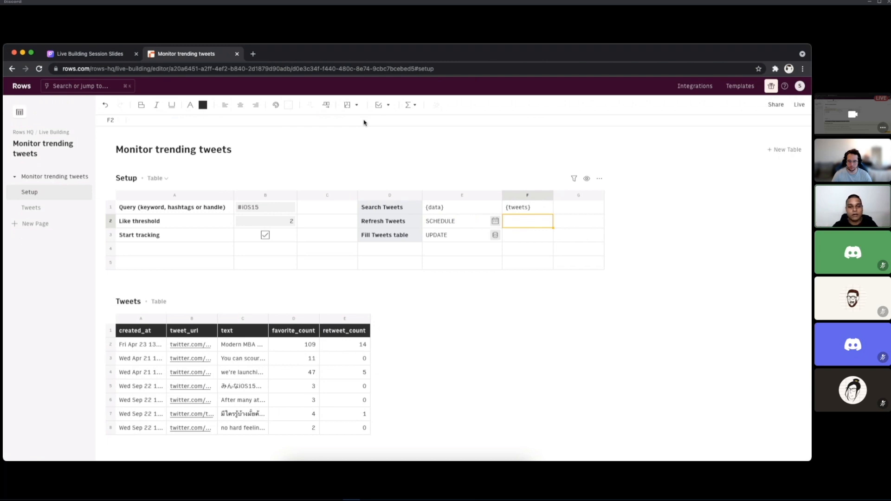
key("super+Tab")
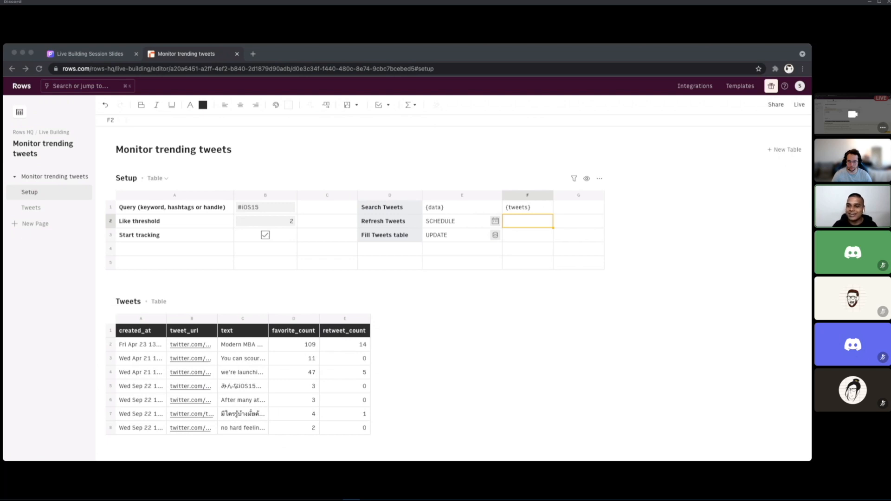
key("super+Tab")
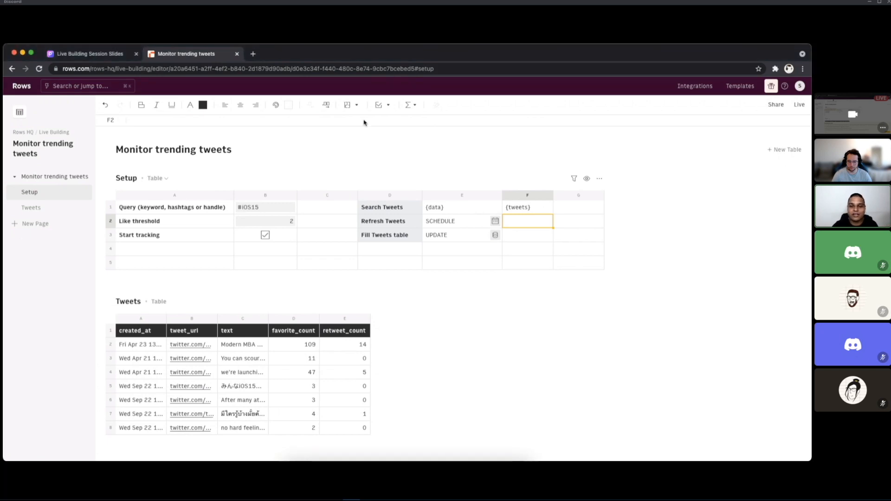
key("Left")
key("super+Tab")
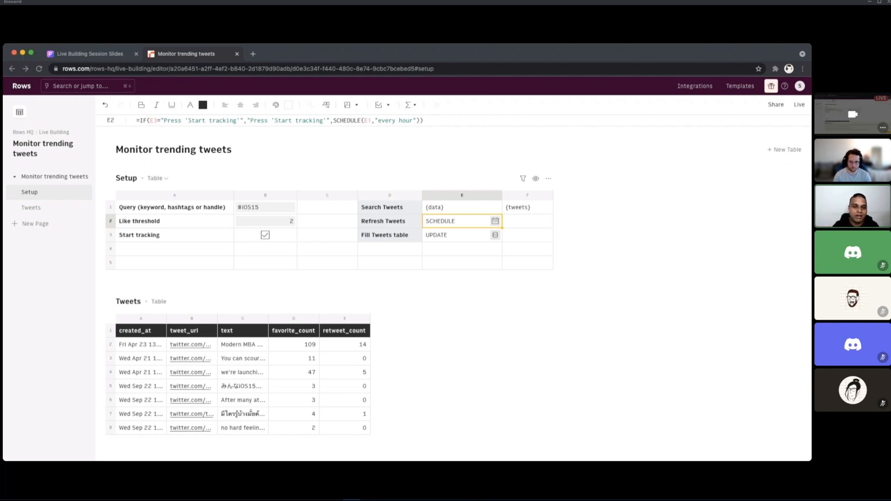
left_click(364, 122)
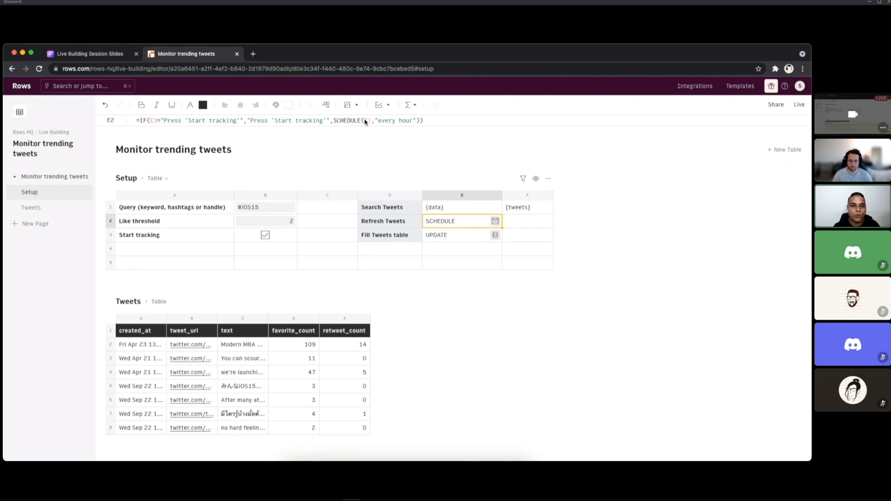
Step: Start a SCHEDULE function for the empty cell F2 in the Function Wizard, searching for "sc"
left_click(521, 223)
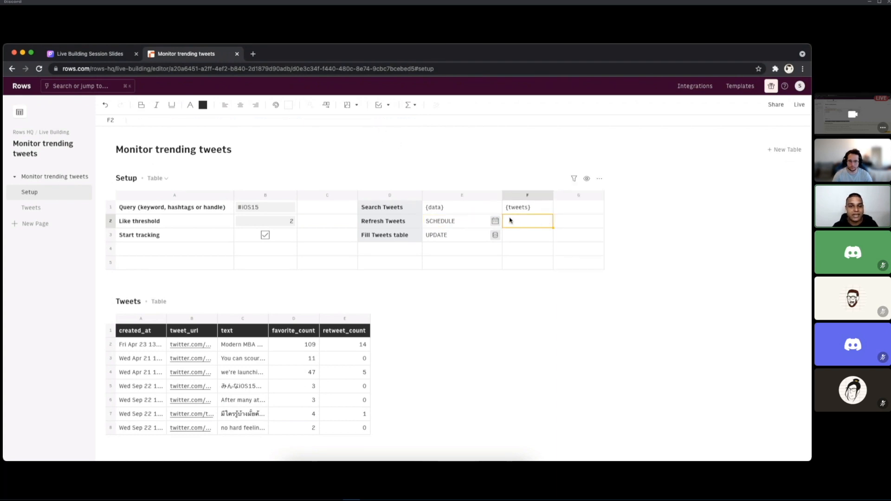
left_click(415, 106)
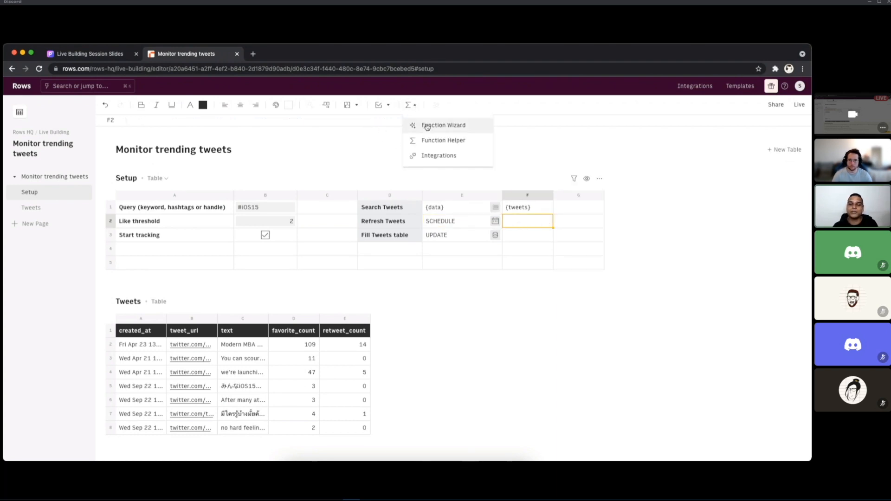
left_click(427, 126)
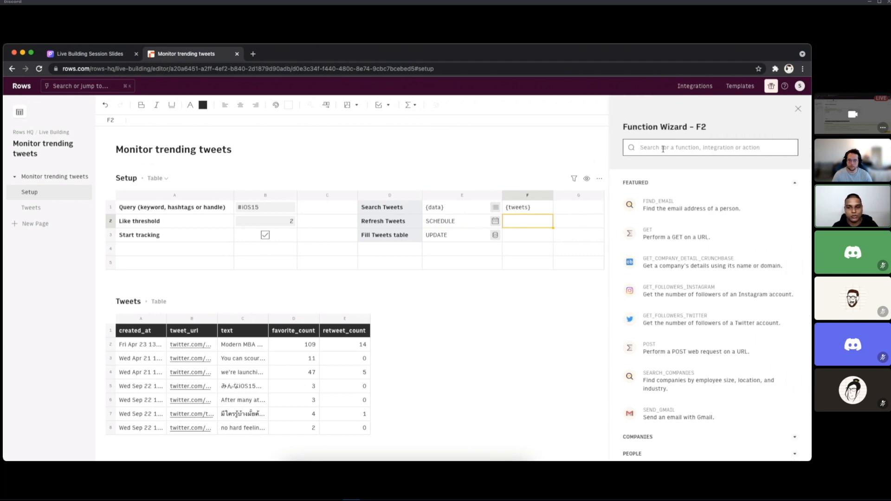
type("sc")
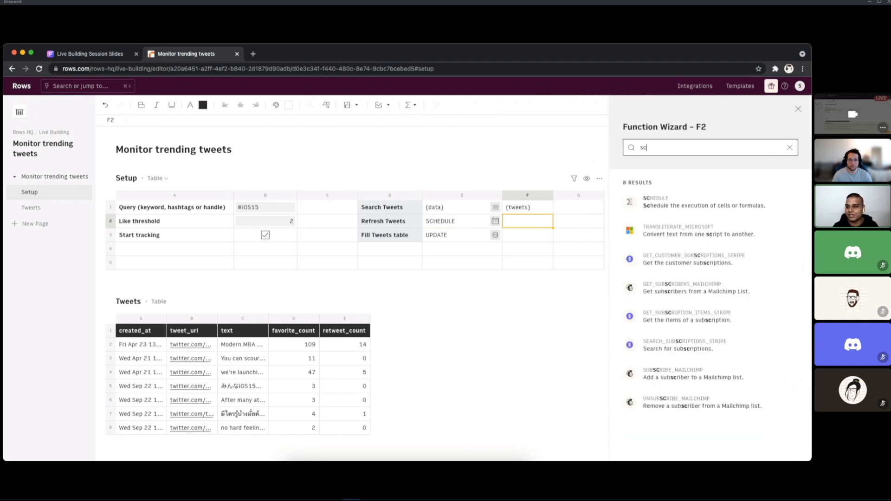
left_click(683, 200)
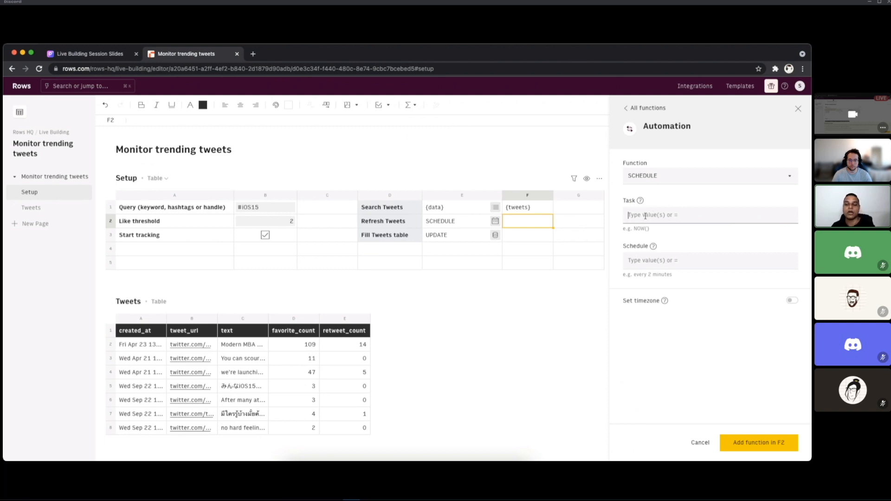
Step: Set the SCHEDULE function's task in F2 to a reference to Search Tweets cell E1
left_click(457, 222)
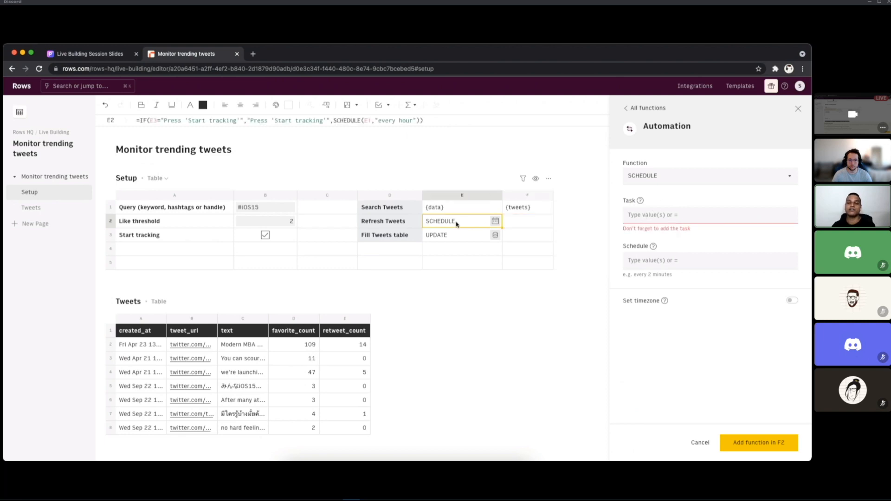
left_click(536, 221)
left_click(636, 215)
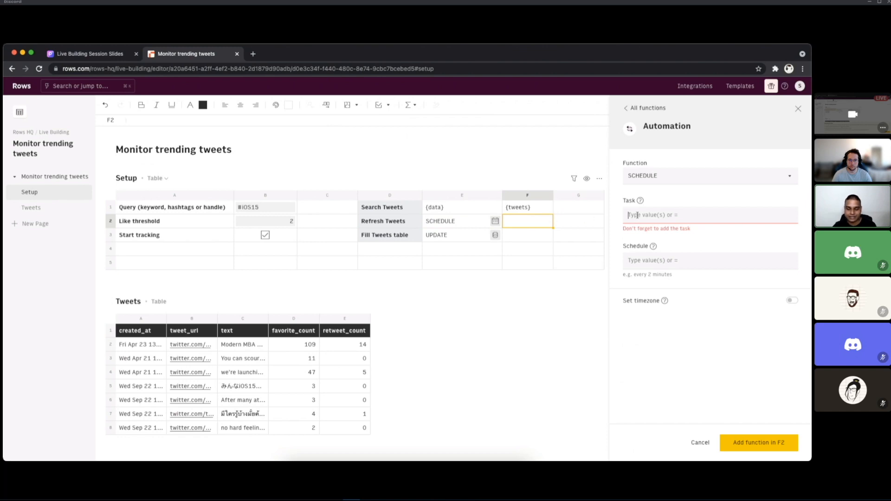
type("=")
left_click(471, 209)
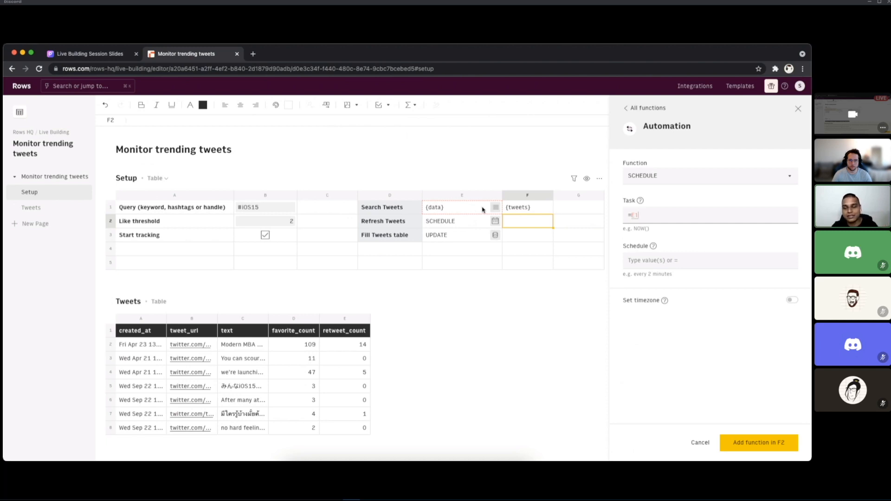
Step: Open the SCHEDULE forum article linked from the Schedule argument's help and review the syntax for minute and hour frequencies
left_click(652, 260)
mouse_move(653, 248)
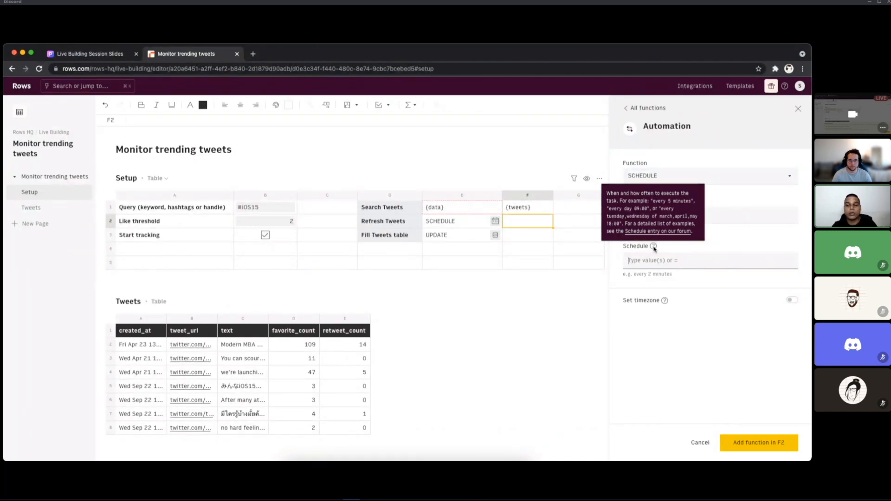
left_click(654, 234)
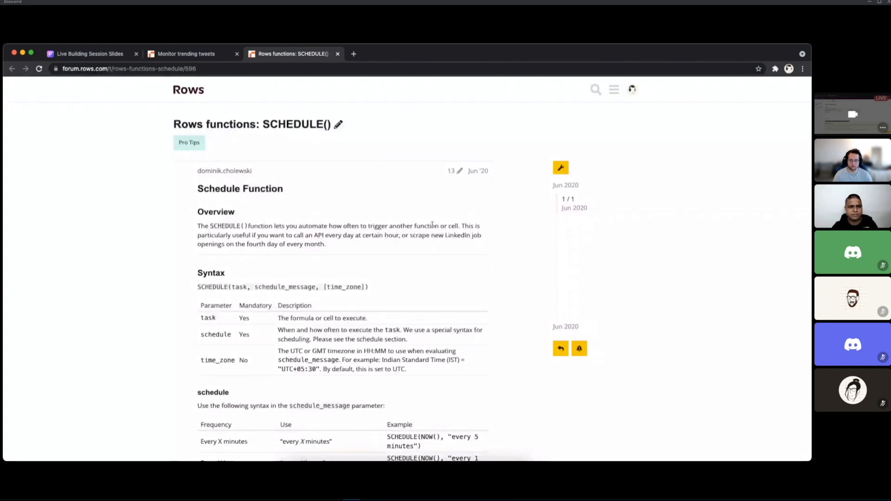
scroll(432, 224, "down", 7)
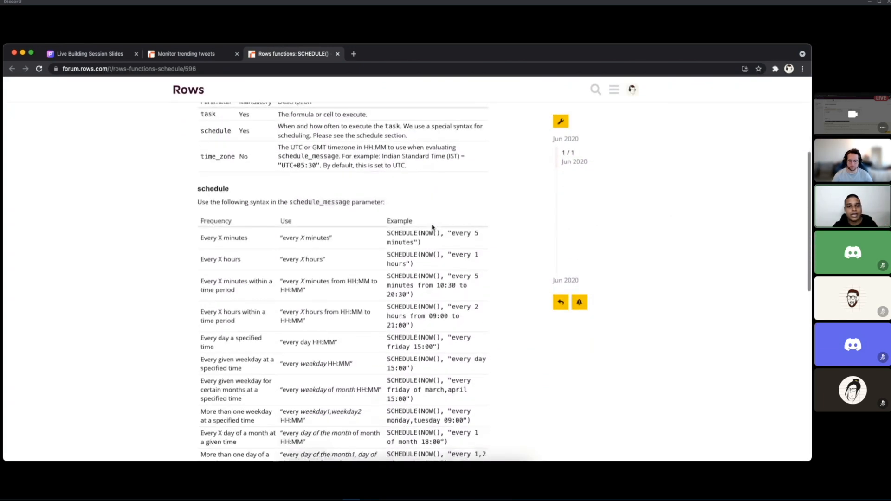
left_click_drag(282, 140, 330, 140)
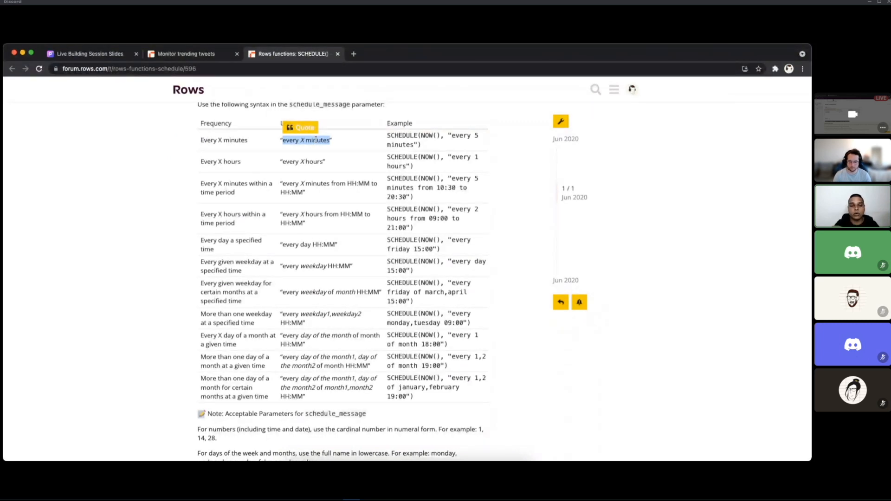
double_click(309, 160)
left_click_drag(310, 159, 282, 162)
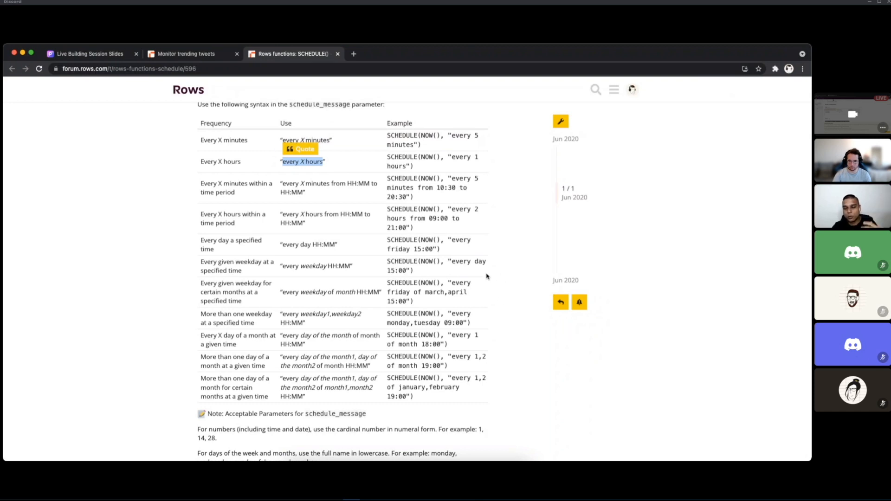
Step: Copy "every day" from the article's example and paste it as the Schedule value for the F2 function
left_click_drag(486, 262, 452, 262)
key("super+c")
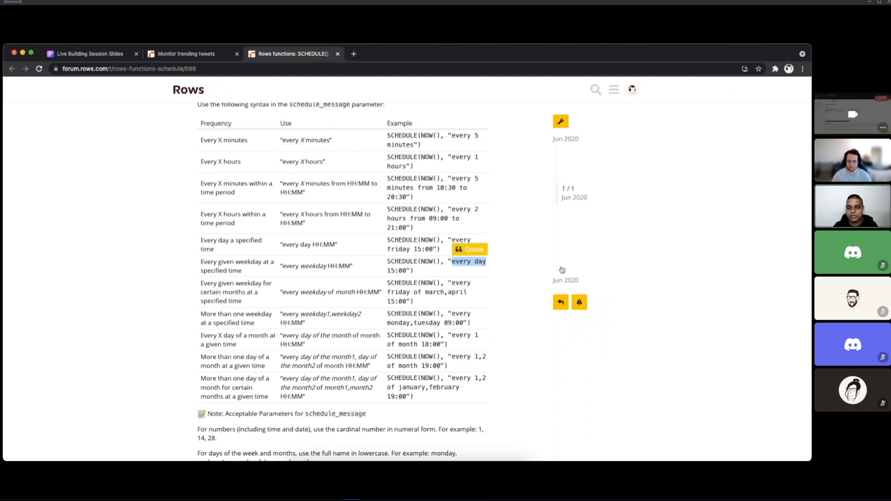
key("ctrl+shift+Tab")
key("super+v")
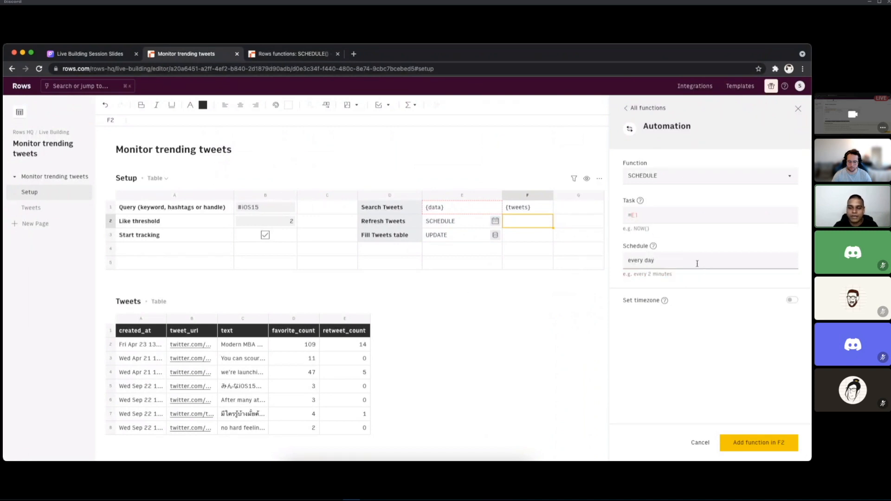
Step: Turn on the timezone option, set it to UTC+05:30 and add the SCHEDULE function to F2
left_click(792, 301)
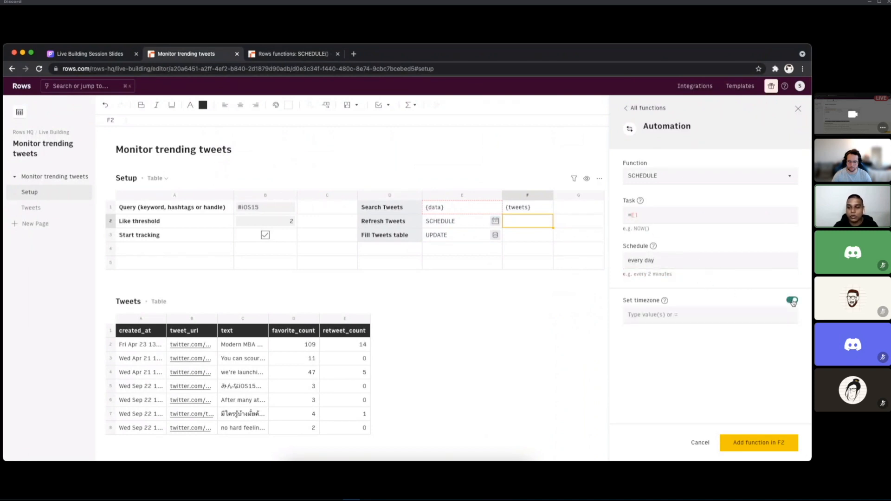
left_click(739, 319)
mouse_move(664, 302)
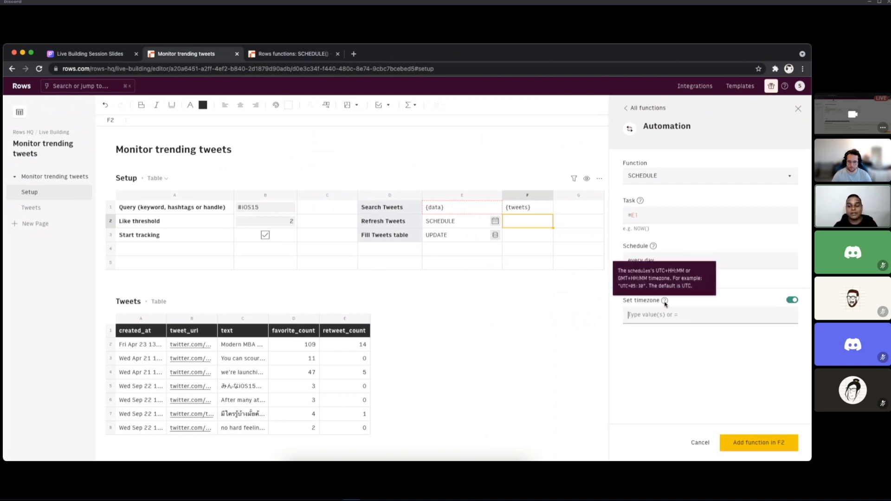
key("super+Tab")
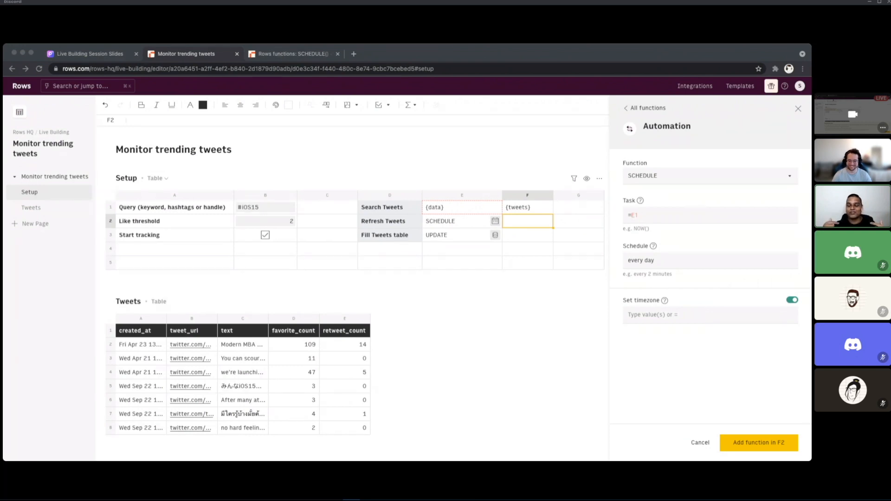
left_click(650, 315)
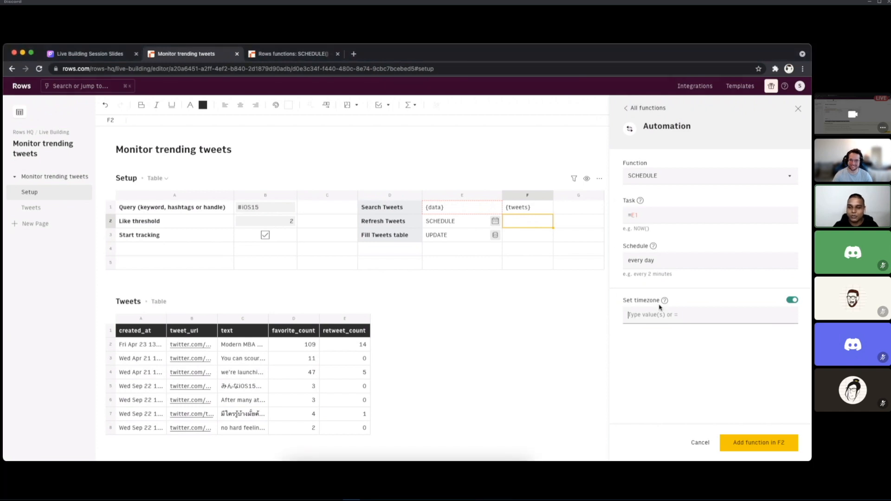
type("UTC+")
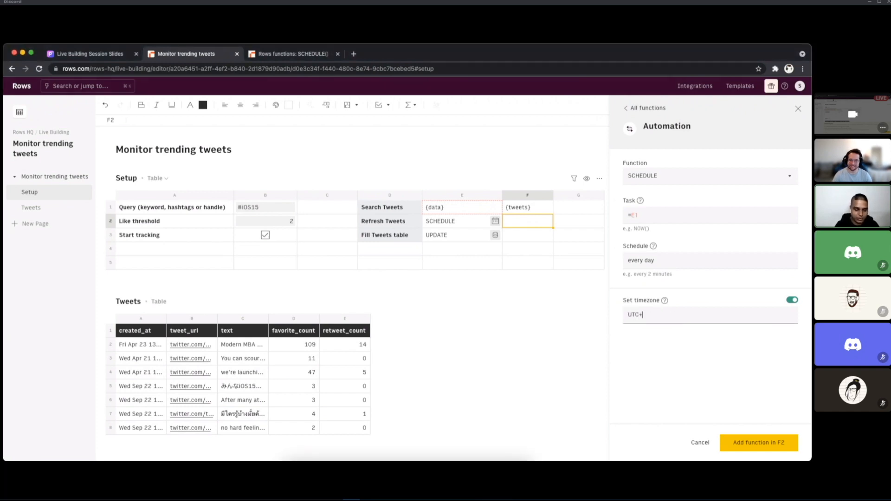
type("05:30")
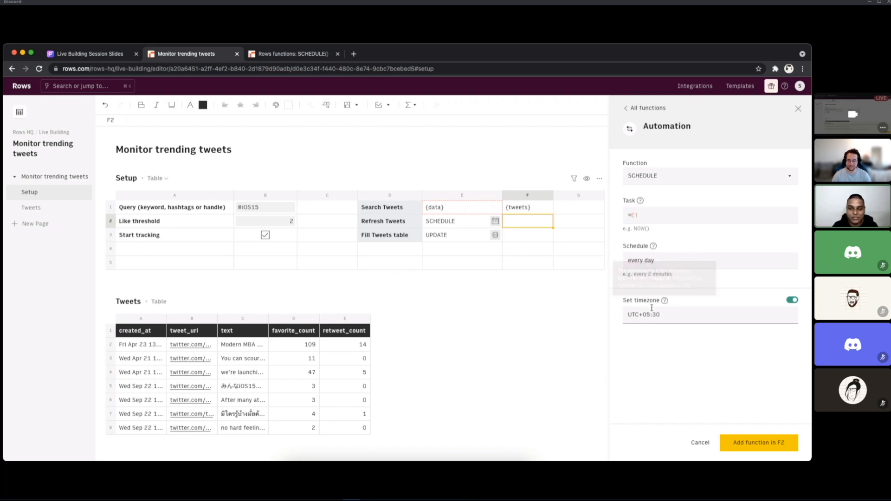
left_click_drag(650, 314, 647, 320)
type("6")
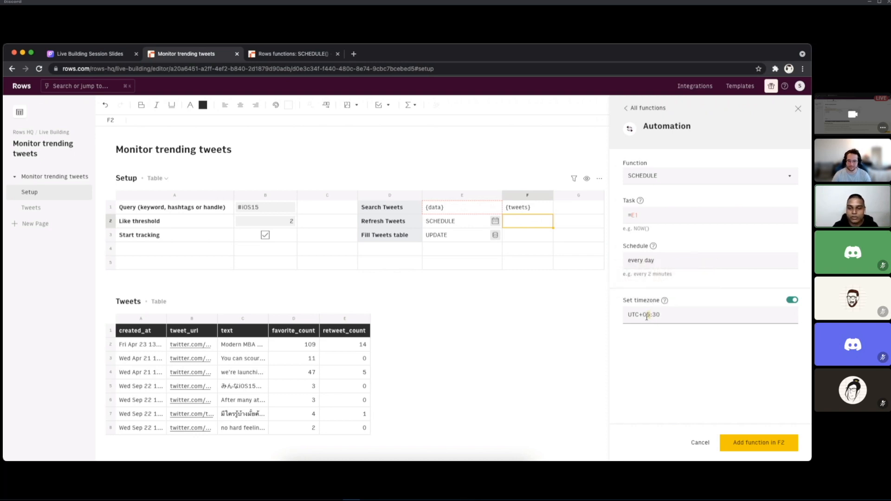
left_click(753, 443)
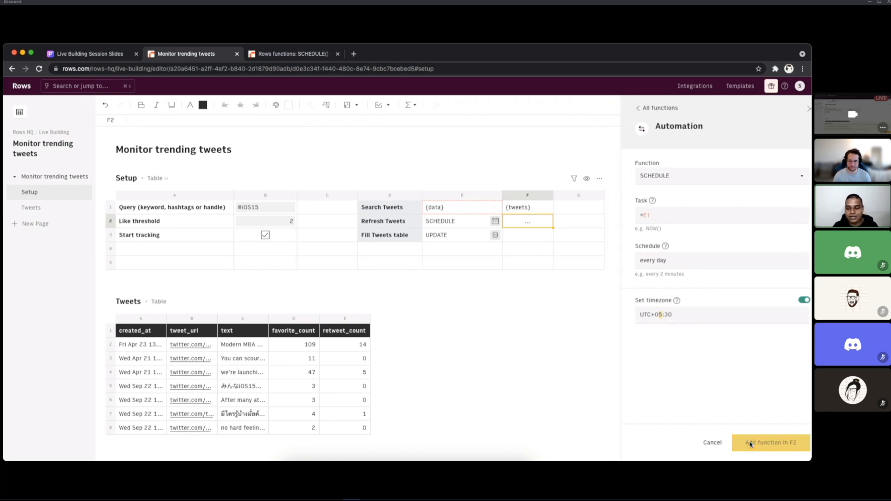
mouse_move(536, 228)
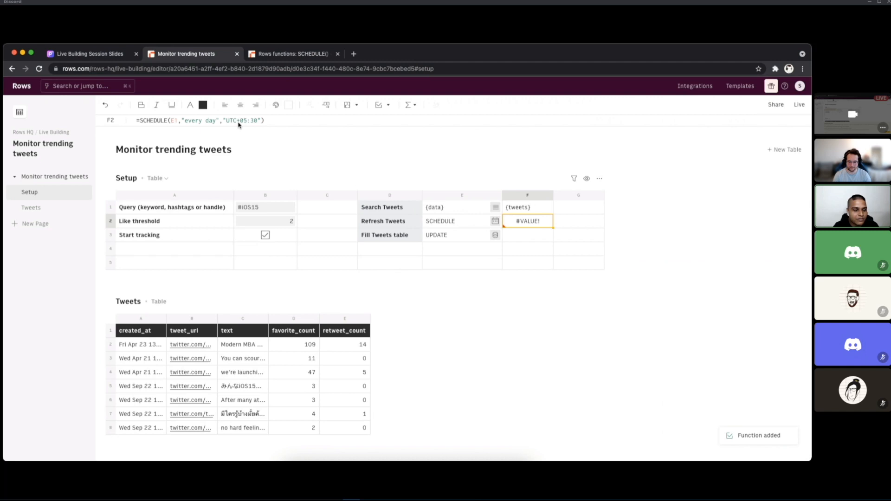
Step: Try changing the schedule text in F2's formula to "every day at 09:00"
double_click(520, 222)
left_click(610, 221)
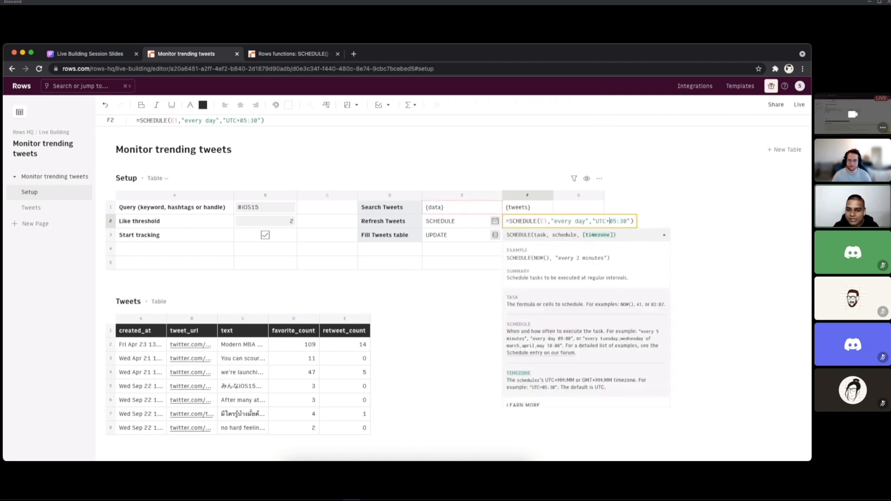
key("Left")
key("Left")
key("Left")
type("at 09")
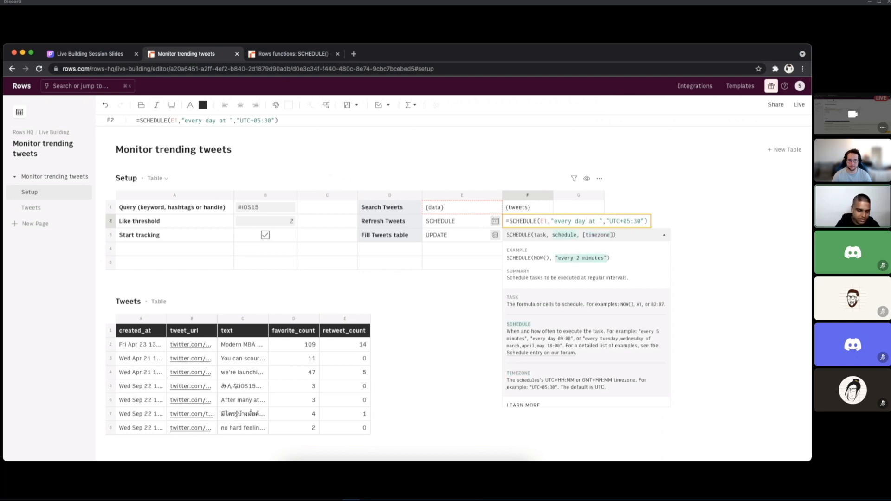
type(":00")
key("Return")
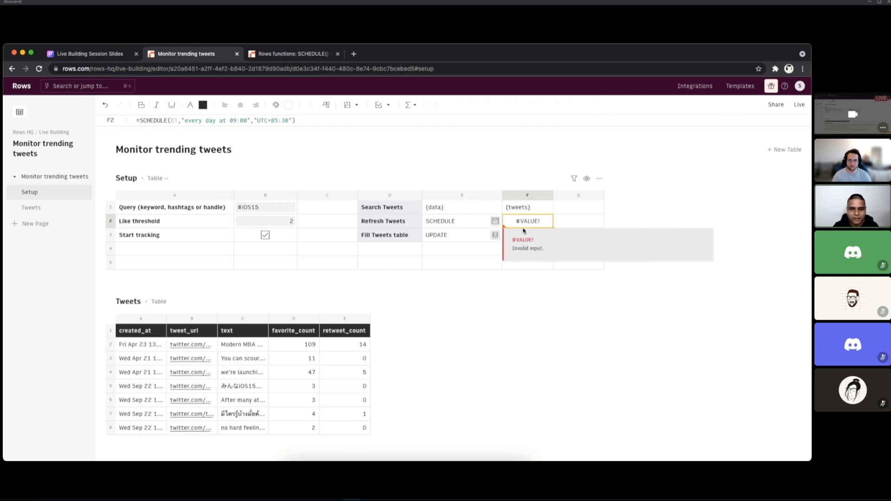
Step: Review F2's SCHEDULE arguments and the timezone help in the Function Wizard, and compare them with the Refresh Tweets formula in E2
left_click(412, 105)
left_click(418, 123)
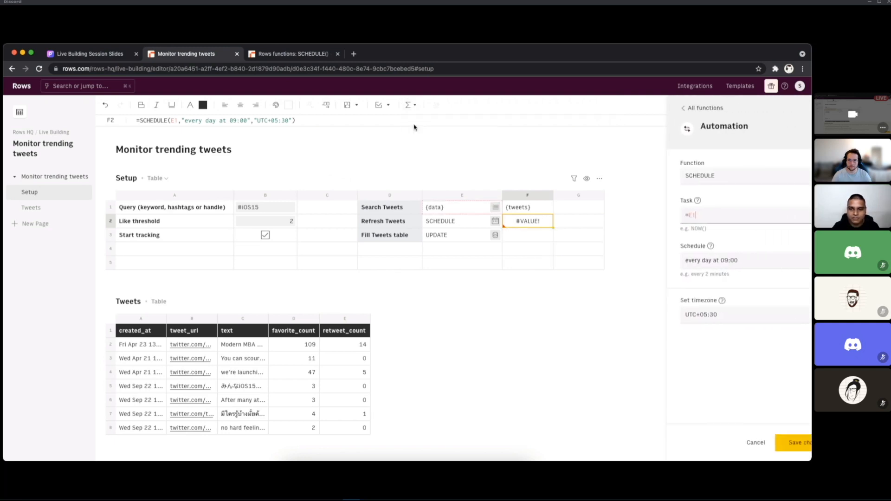
mouse_move(665, 301)
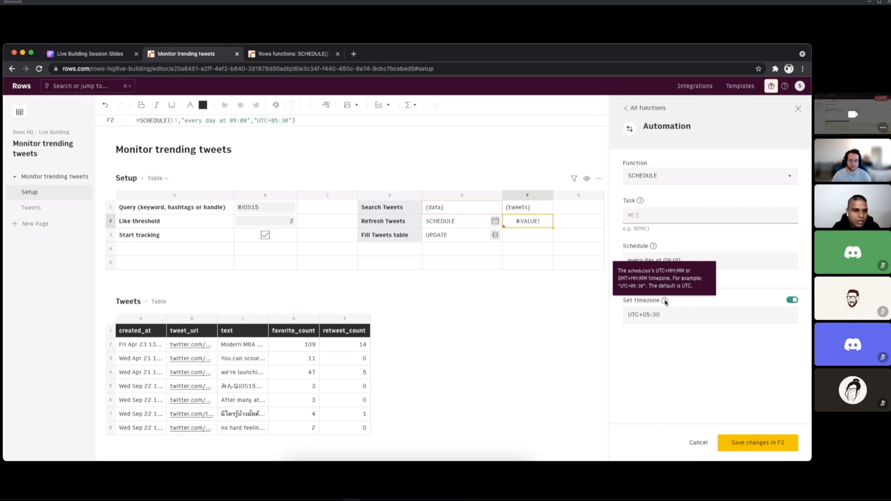
left_click(468, 228)
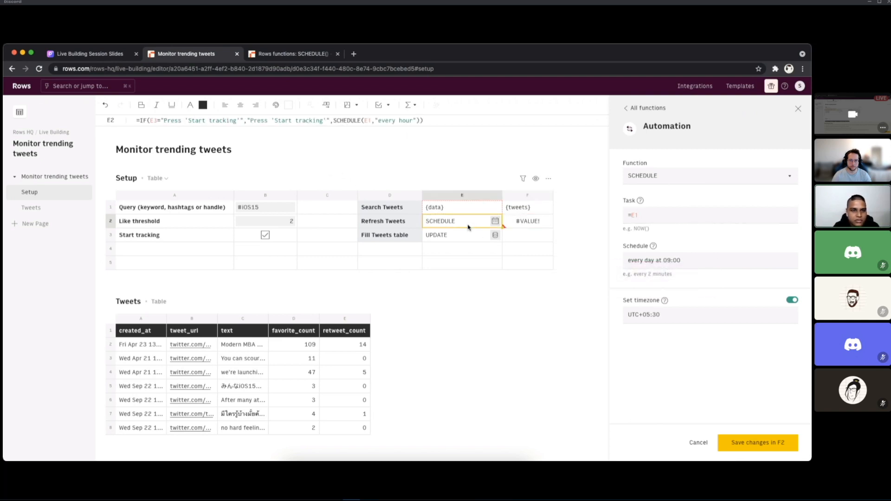
left_click(528, 224)
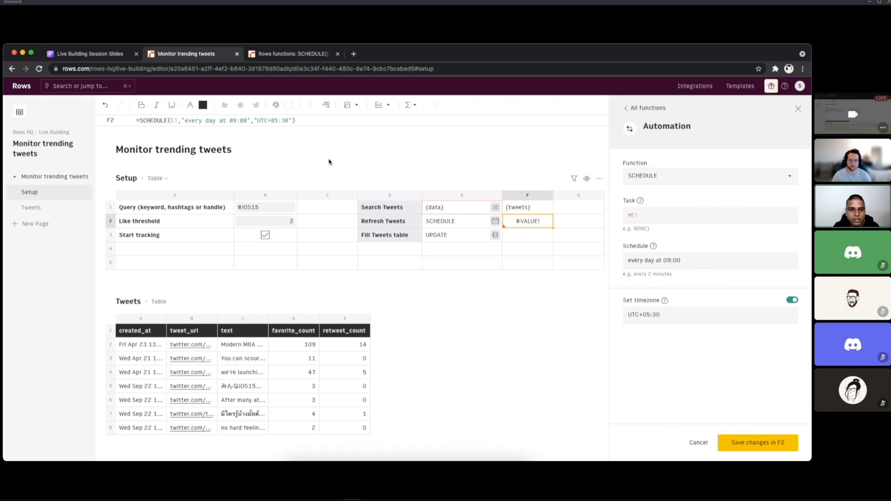
left_click(798, 108)
Step: Set the schedule in F2's SCHEDULE formula to "every hour"
left_click_drag(206, 121, 243, 122)
type("hour")
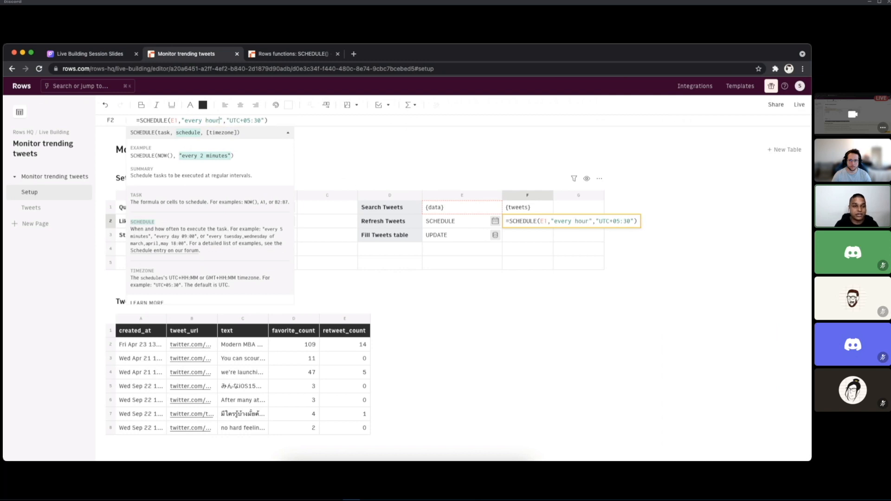
key("Tab")
key("Left")
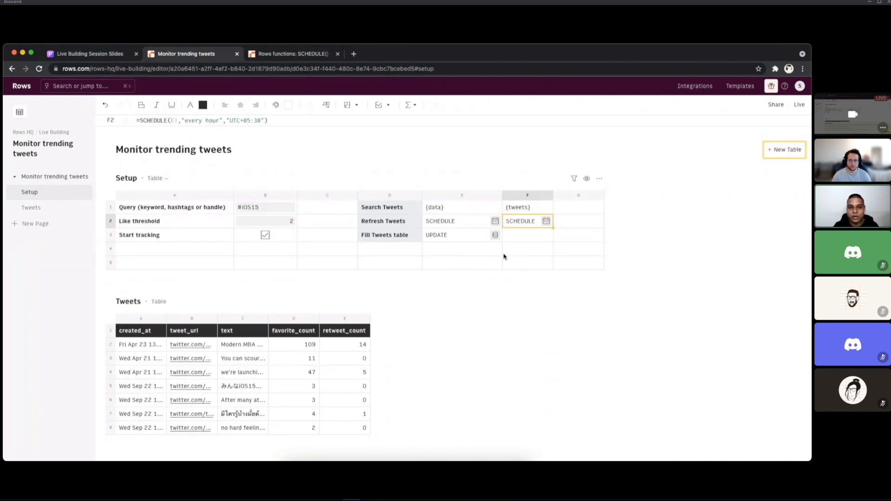
Step: Review the SCHEDULE forum article's frequency table for the daily and weekday syntax, then return to the spreadsheet
key("ctrl+Tab")
scroll(379, 284, "down", 1)
double_click(461, 244)
left_click_drag(473, 244, 486, 244)
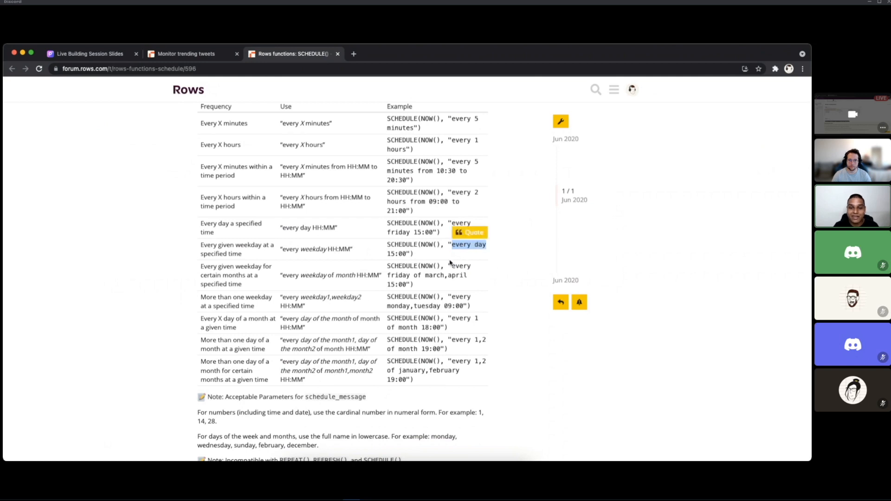
scroll(444, 289, "down", 3)
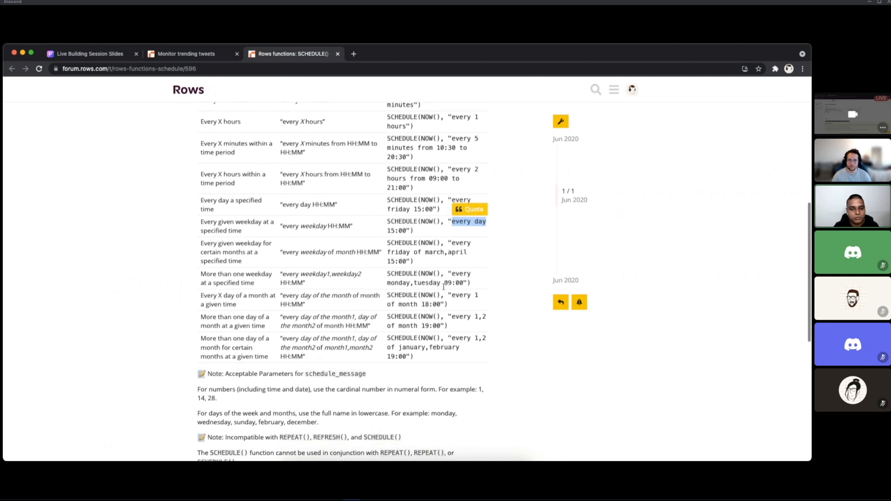
scroll(443, 287, "up", 5)
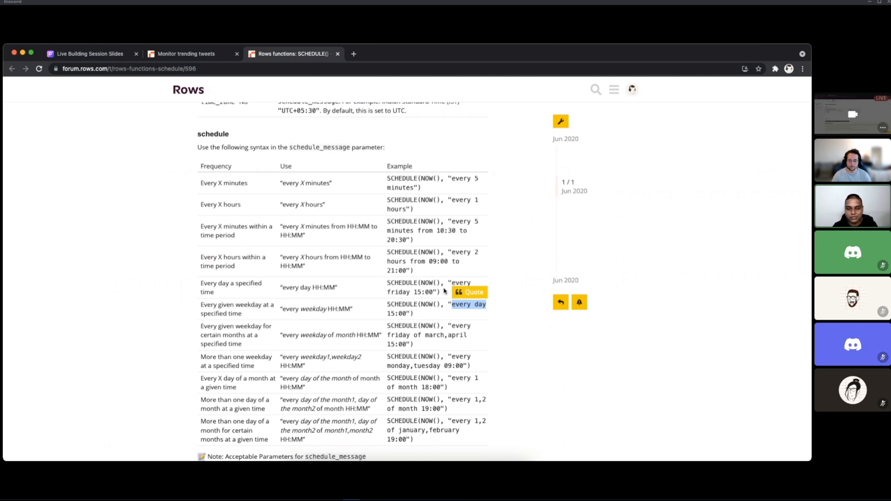
key("ctrl+shift+Tab")
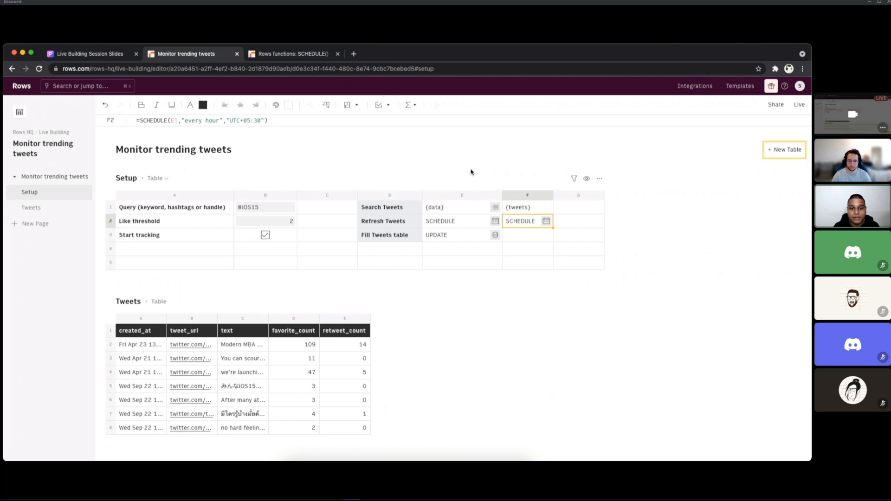
key("super+Tab")
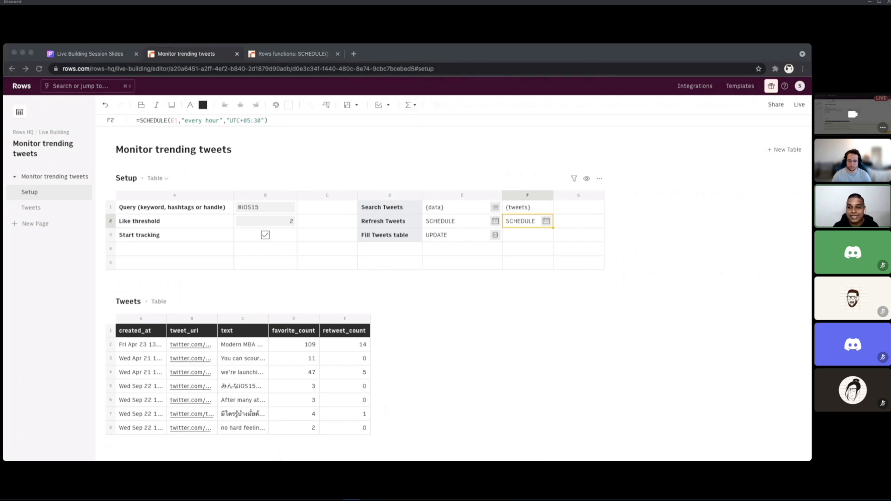
key("super+Tab")
Step: Compare the formulas in the Refresh Tweets, Fill Tweets table and Search Tweets cells E2, E3 and E1
mouse_move(549, 221)
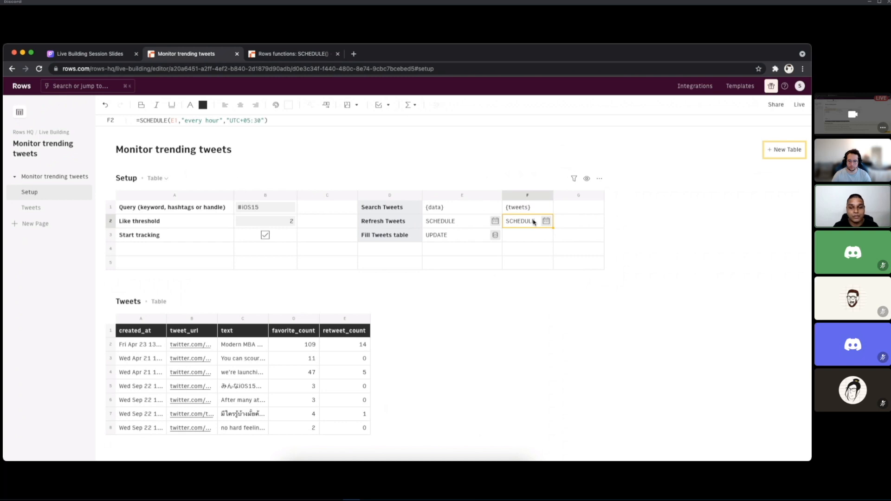
left_click(453, 221)
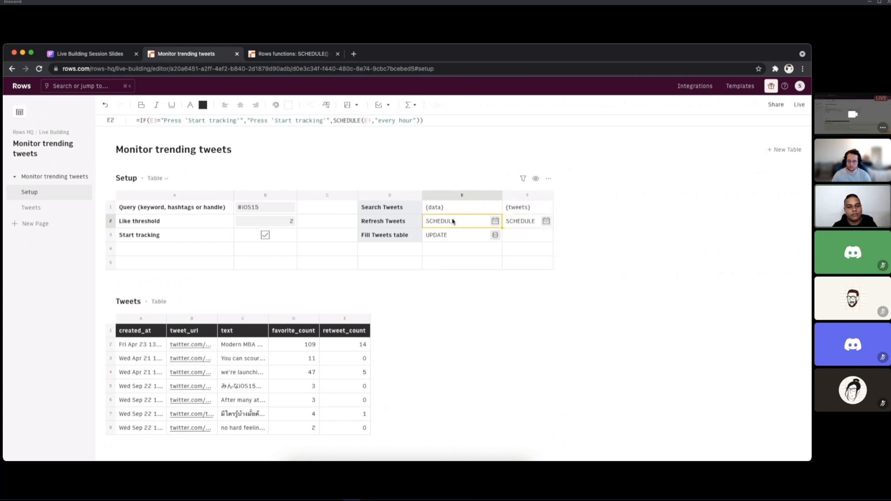
left_click(429, 235)
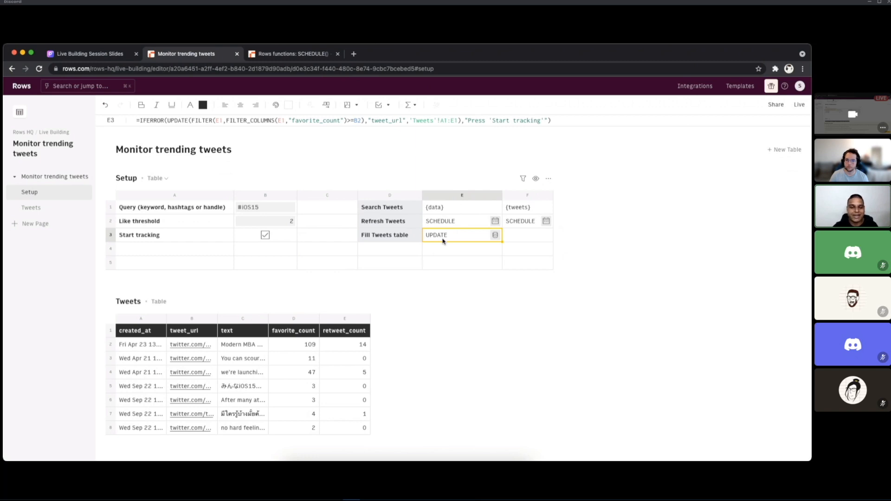
left_click(444, 212)
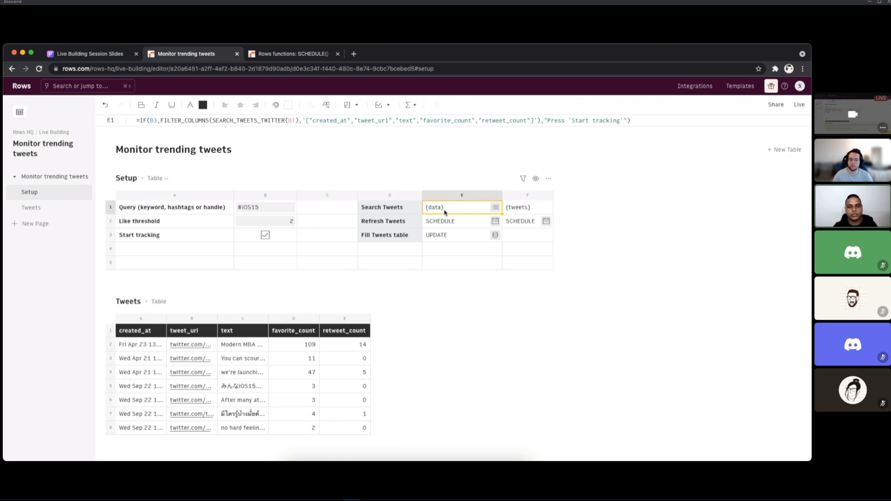
left_click(447, 237)
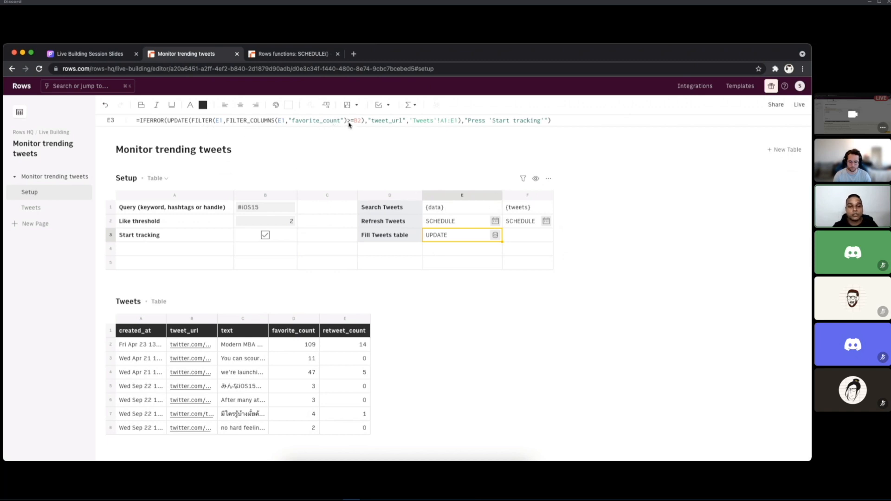
Step: View the list of tweet entries stored in Search Tweets cell E1, then return to the Fill Tweets table cell E3
left_click(466, 209)
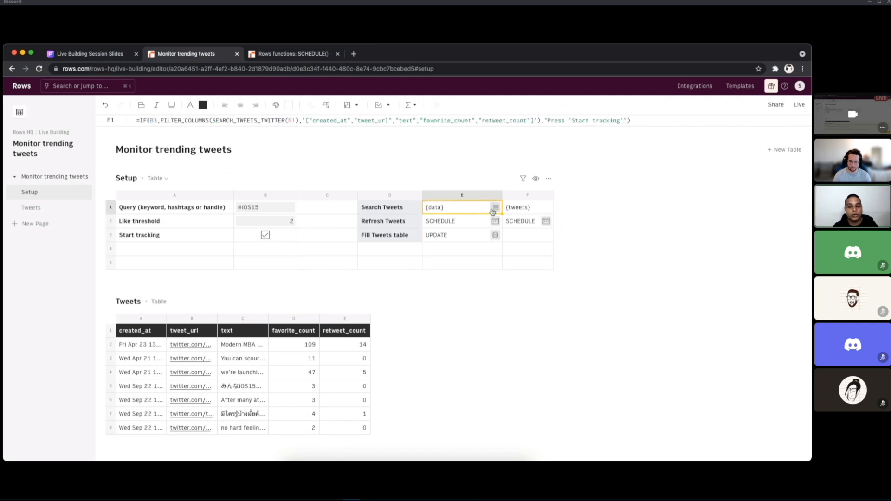
left_click(494, 209)
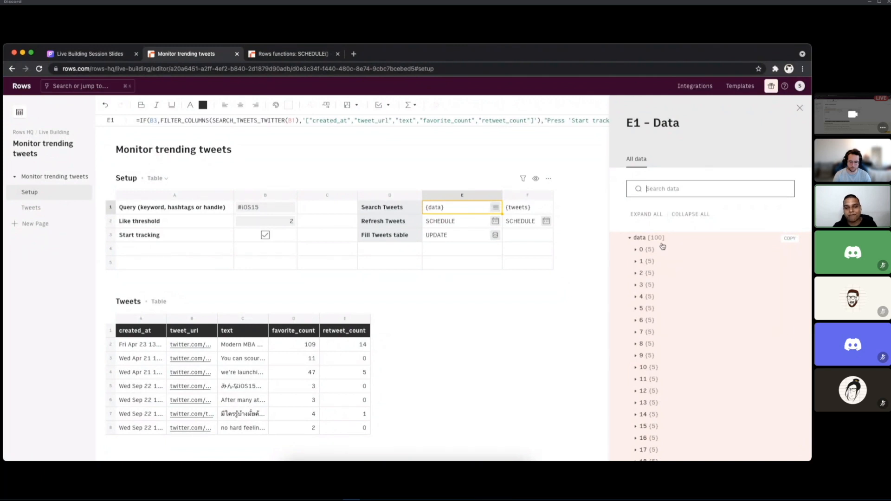
left_click(445, 240)
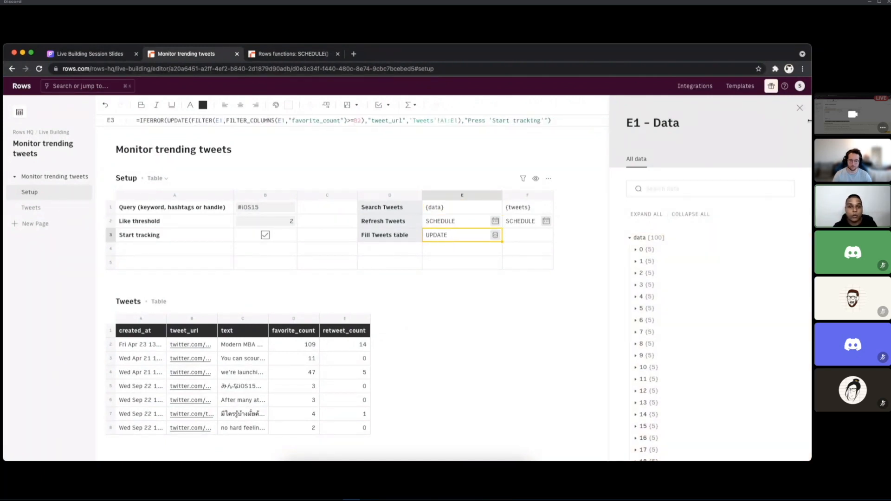
left_click(799, 108)
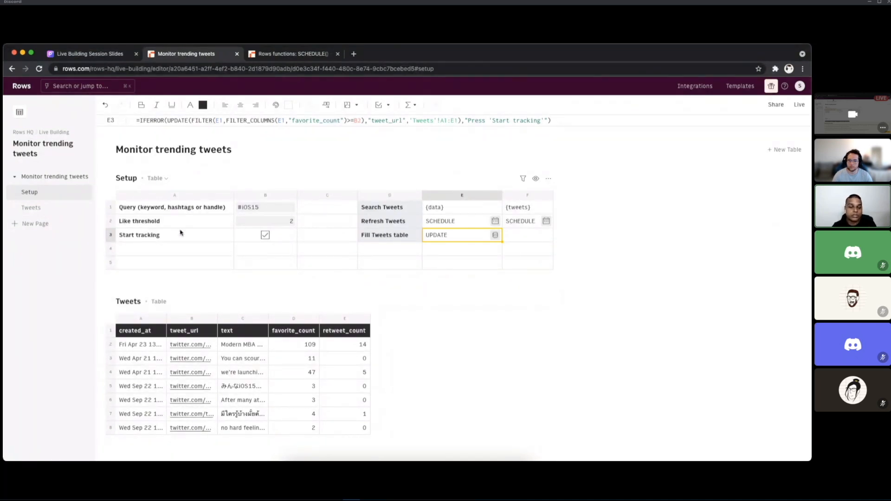
Step: Examine how the UPDATE formula in E3 filters favorite_count against the Like threshold in B2
left_click(360, 122)
key("Escape")
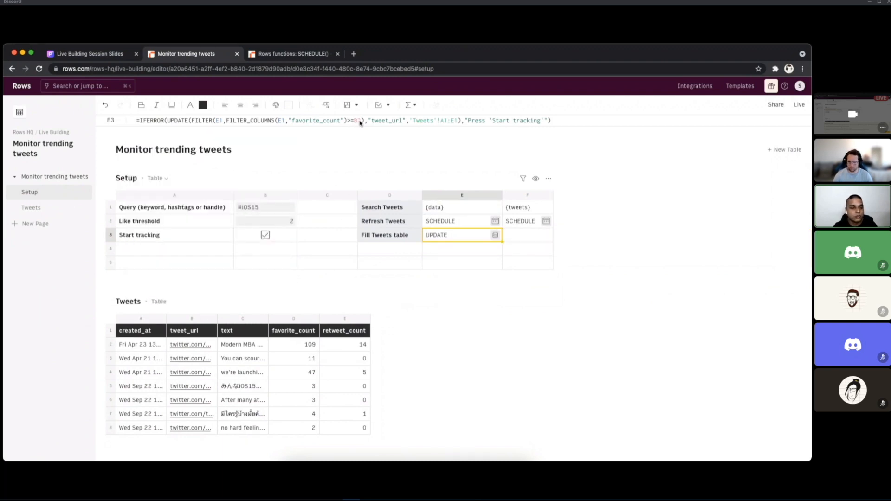
left_click(279, 224)
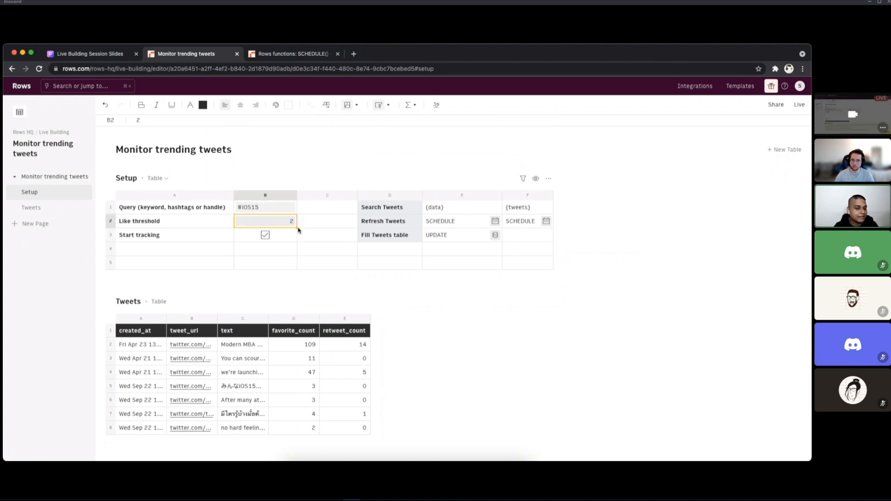
left_click(461, 241)
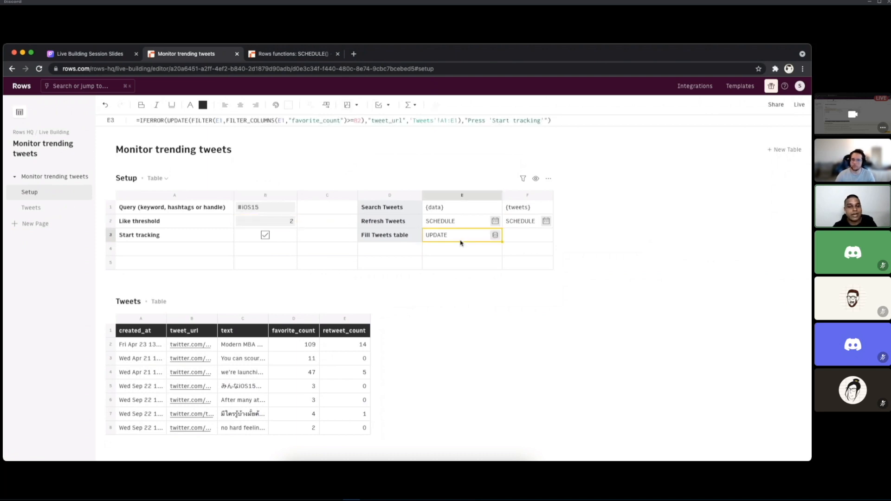
Step: Examine the FILTER expression that supplies the data argument of the UPDATE formula in E3
left_click(364, 121)
left_click_drag(364, 121, 191, 124)
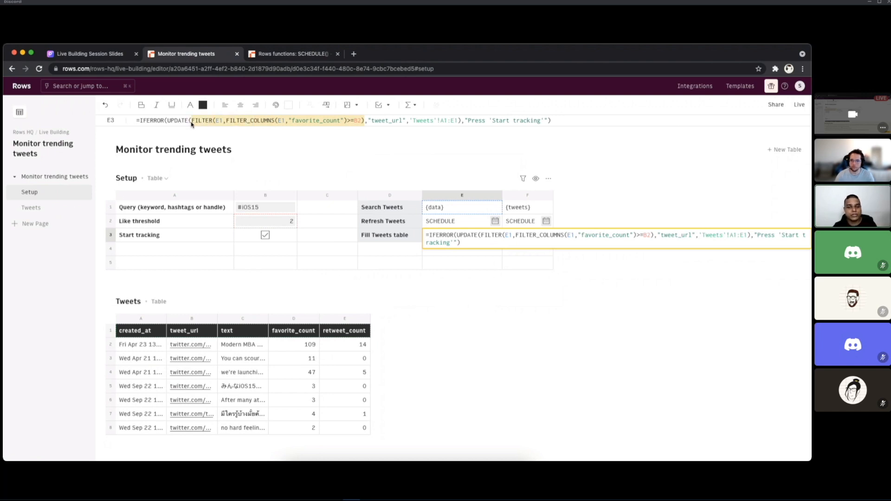
key("Escape")
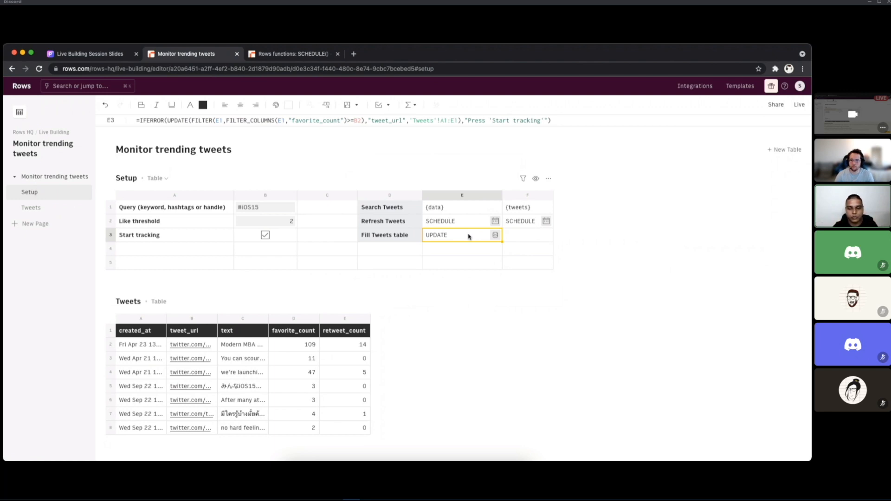
Step: Examine the "tweet_url" key and the 'Tweets'!A1:E1 destination arguments of the UPDATE formula in E3
left_click(192, 123)
left_click(375, 123)
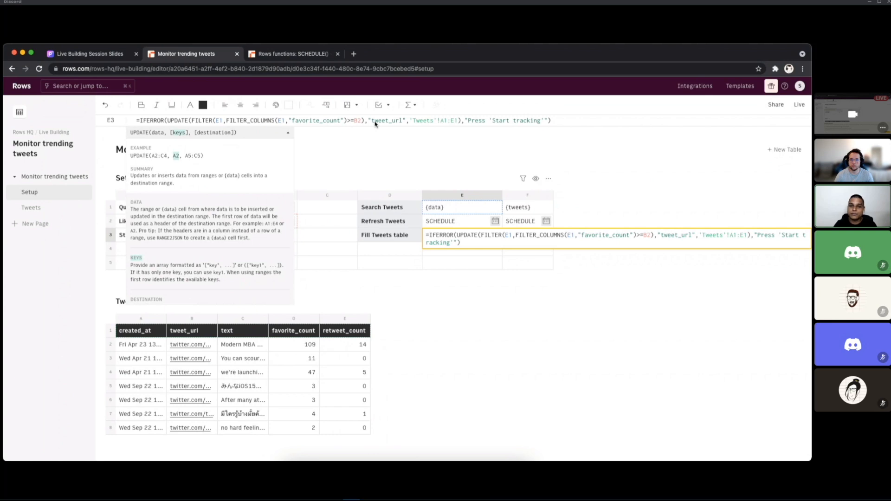
key("super+Tab")
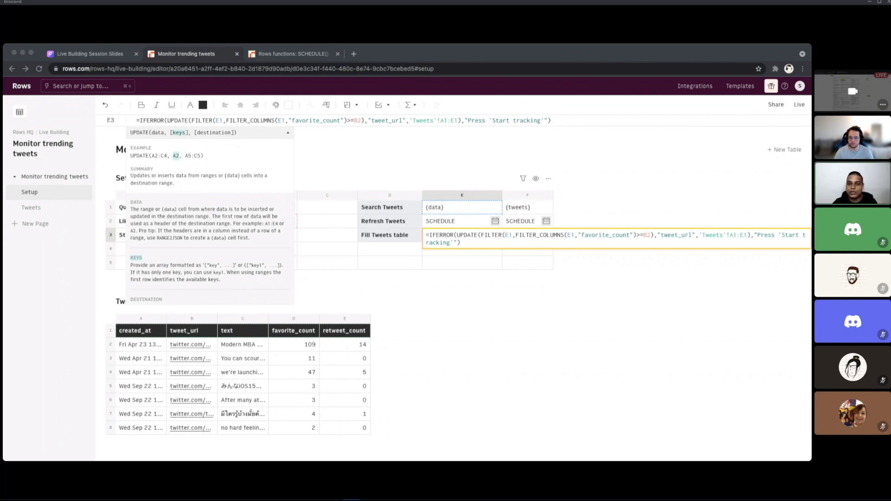
key("super+Tab")
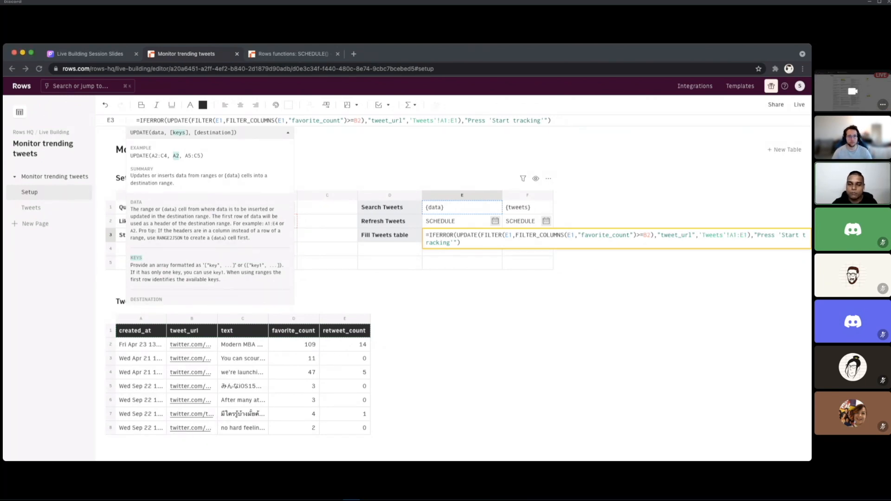
left_click(374, 121)
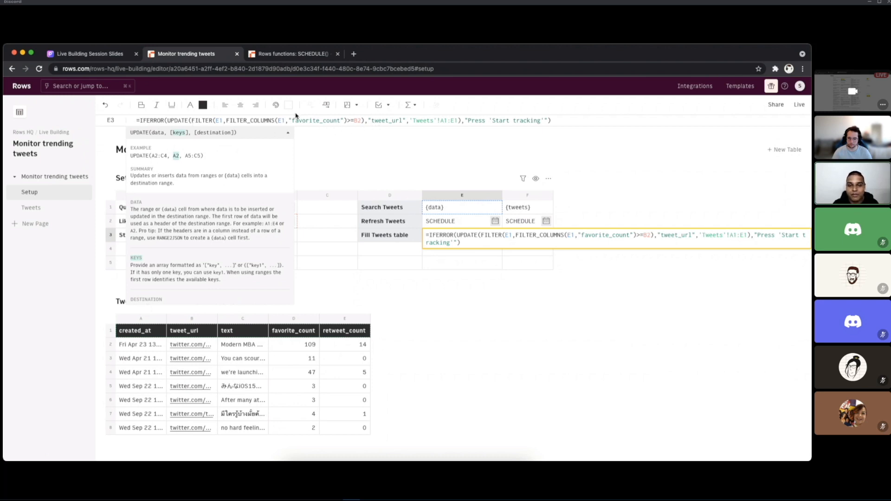
left_click(423, 122)
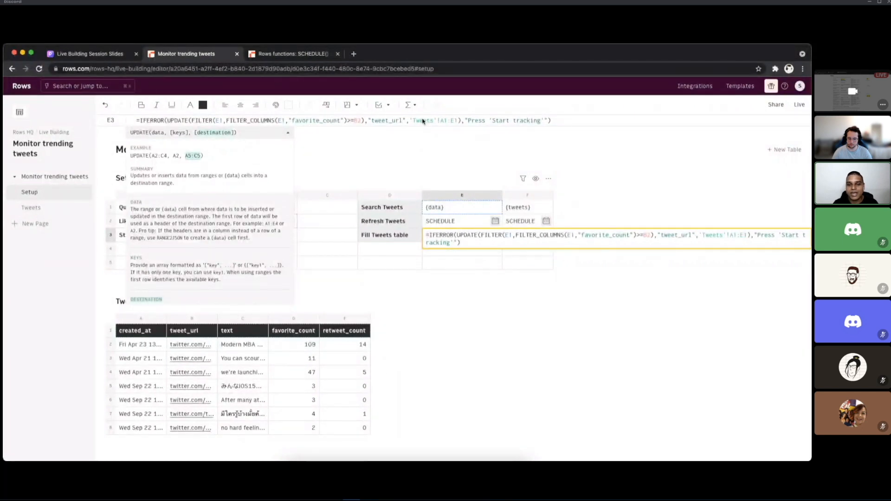
key("Escape")
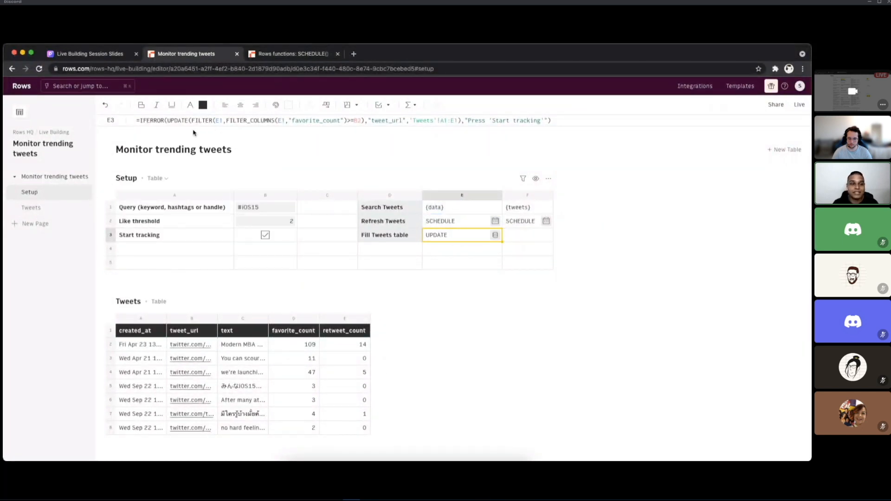
left_click(160, 121)
key("Escape")
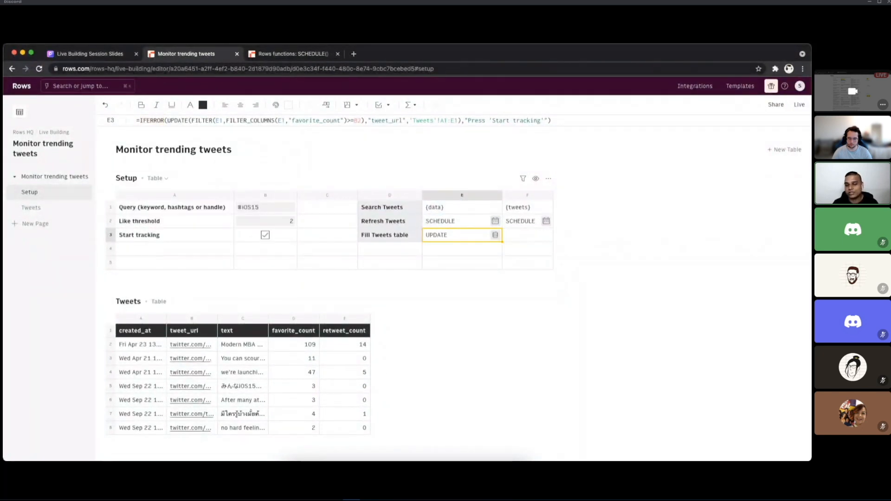
key("super+Tab")
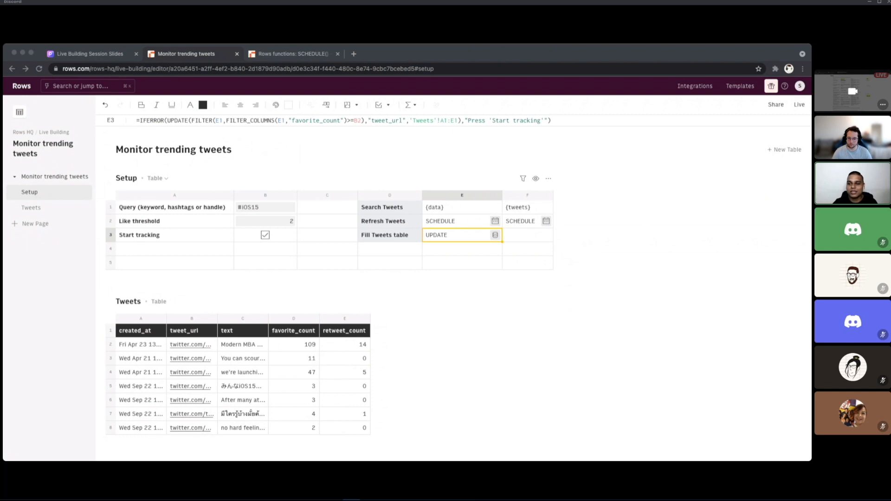
key("super+Tab")
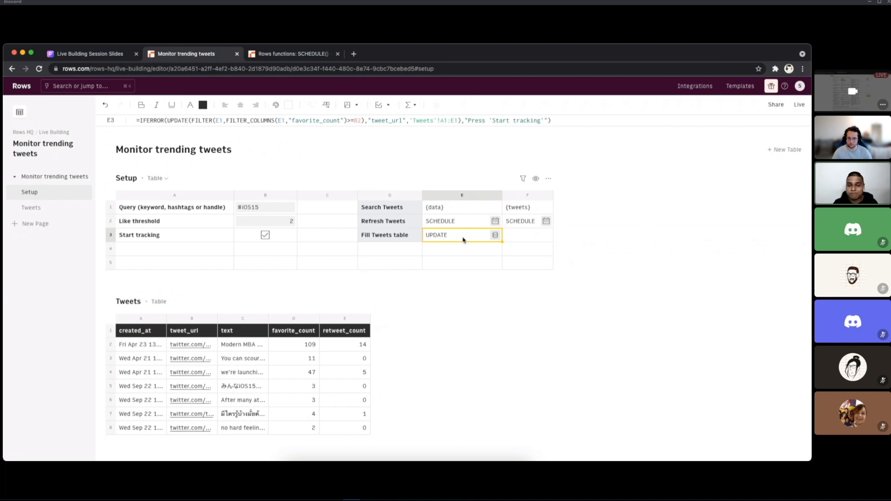
key("super+Tab")
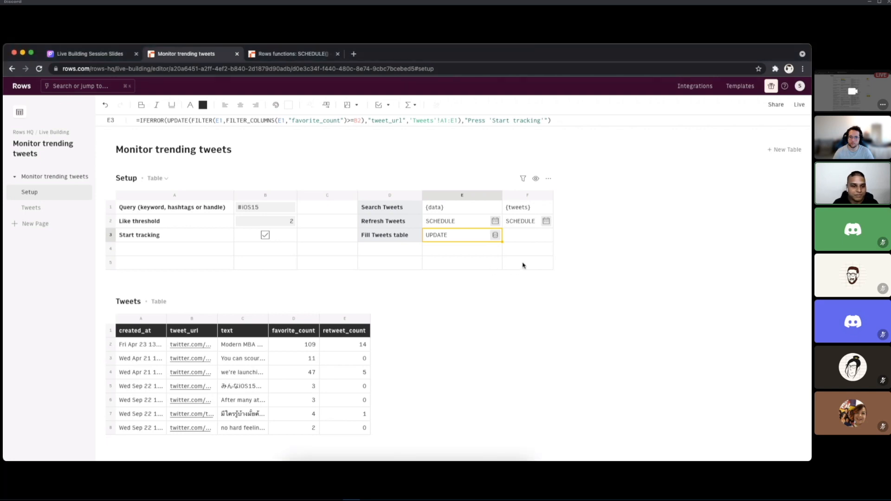
Step: Search the Function Wizard for "twitter" with cell F3 as the target and choose the SEARCH_USER_TWEETS_TWITTER function
left_click(525, 237)
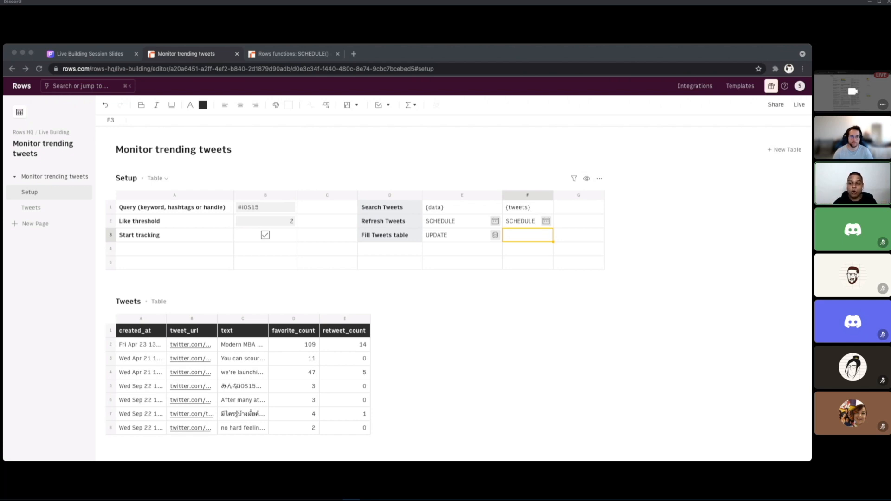
left_click(226, 340)
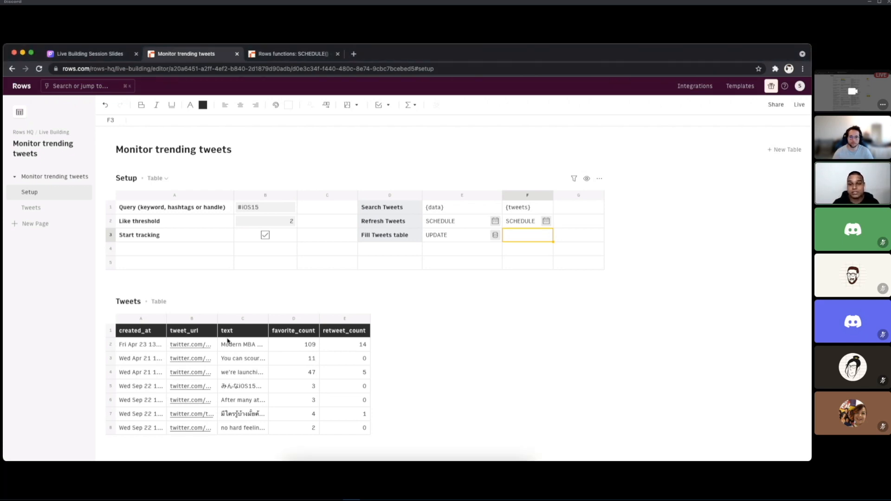
left_click(411, 106)
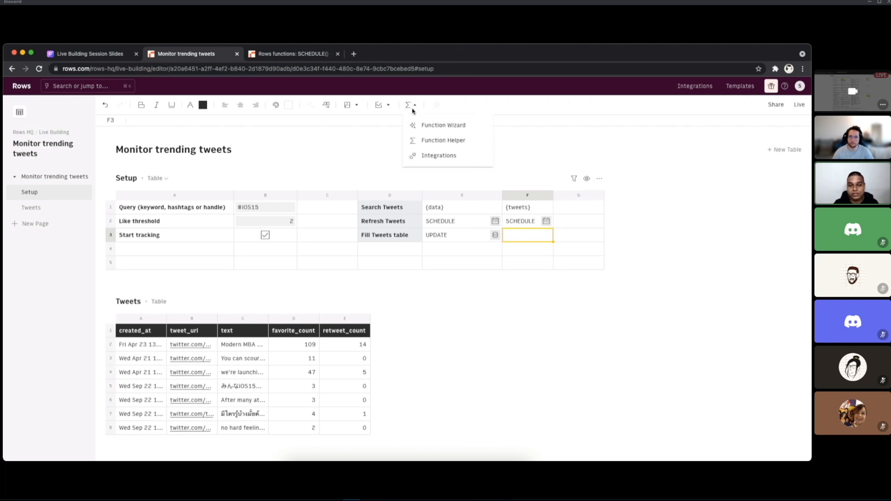
left_click(414, 126)
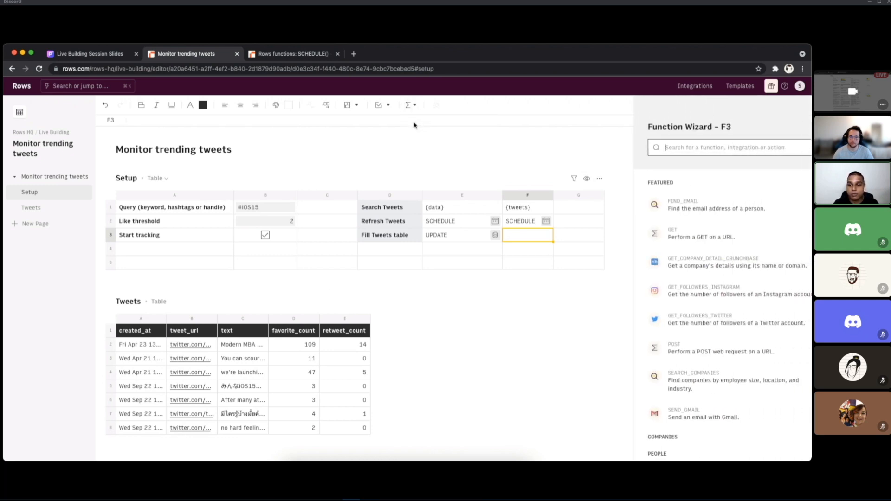
type("twitter")
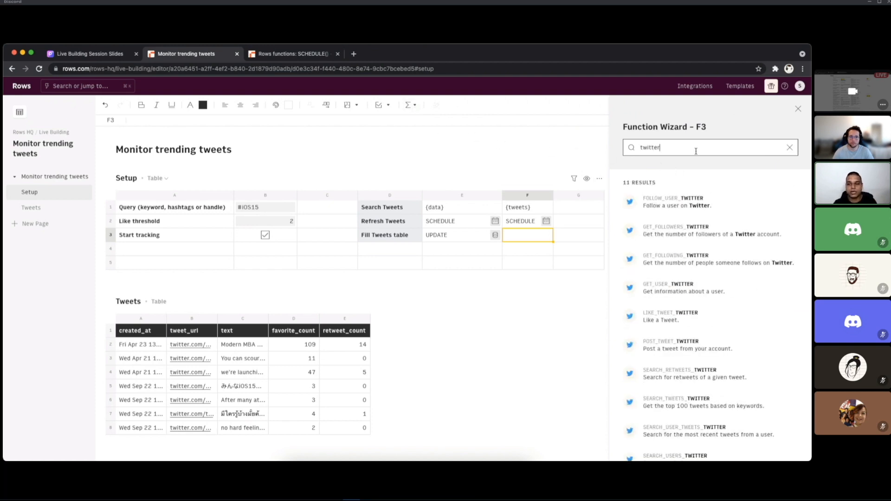
scroll(701, 225, "down", 2)
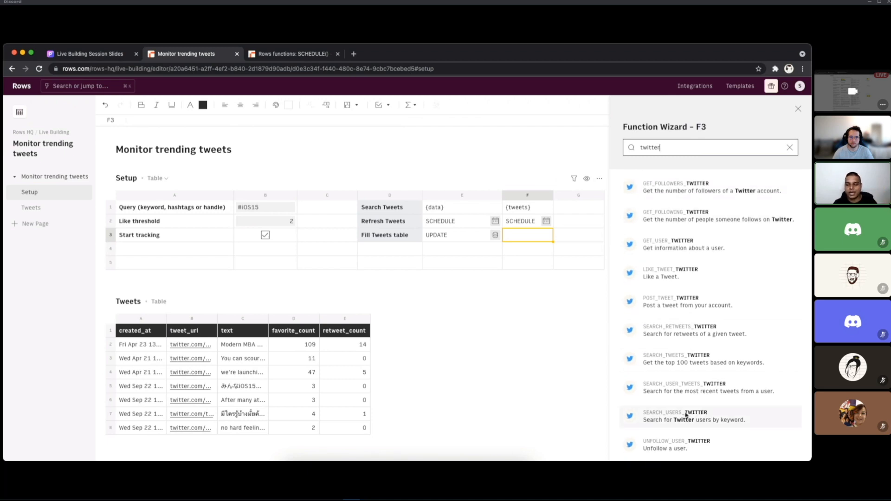
left_click(734, 390)
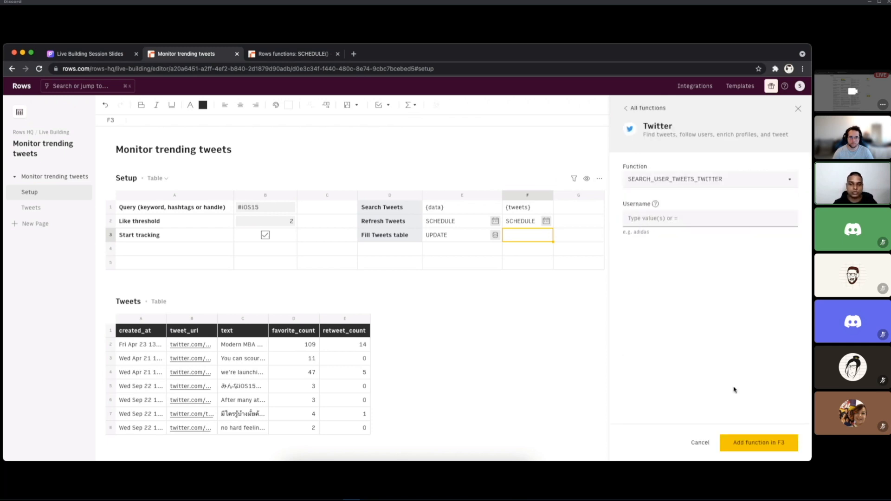
Step: Set the function's username to RowsHQ and add it to cell F3
left_click(696, 180)
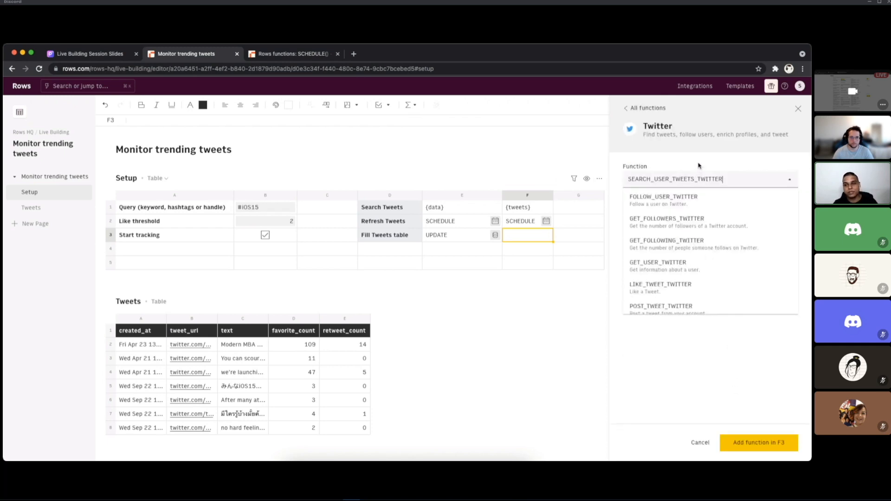
left_click(698, 165)
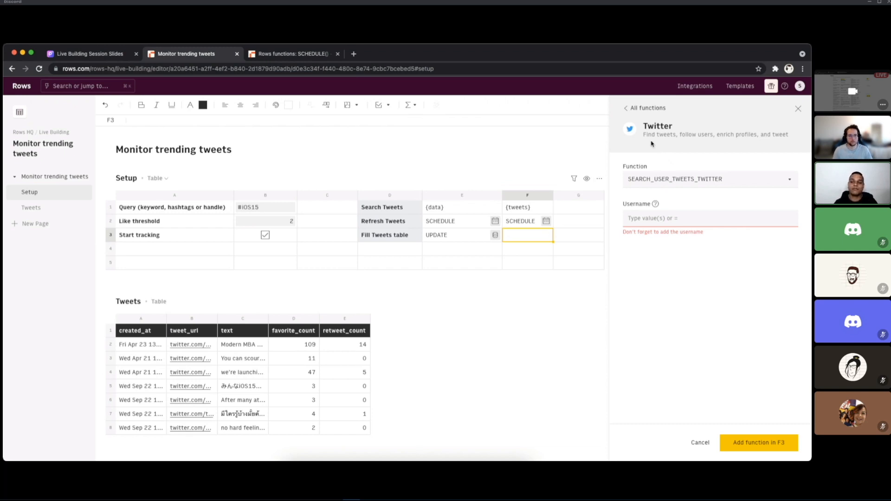
left_click(664, 222)
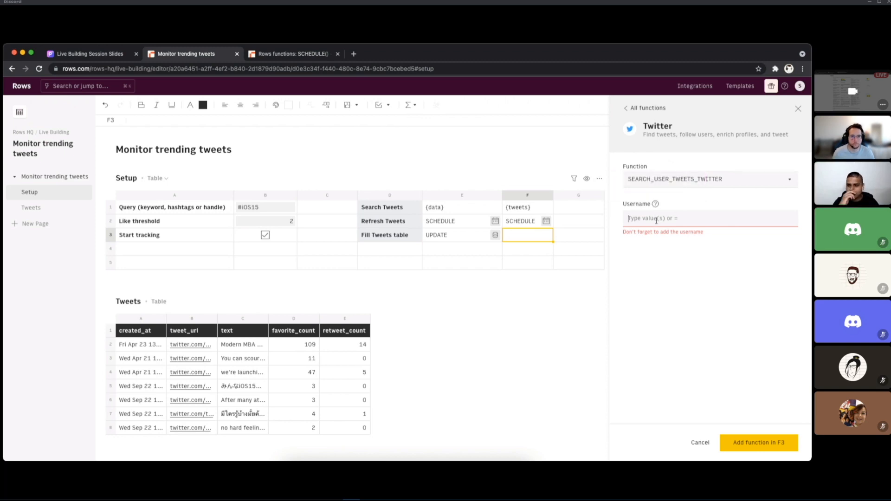
type("RowsHQ")
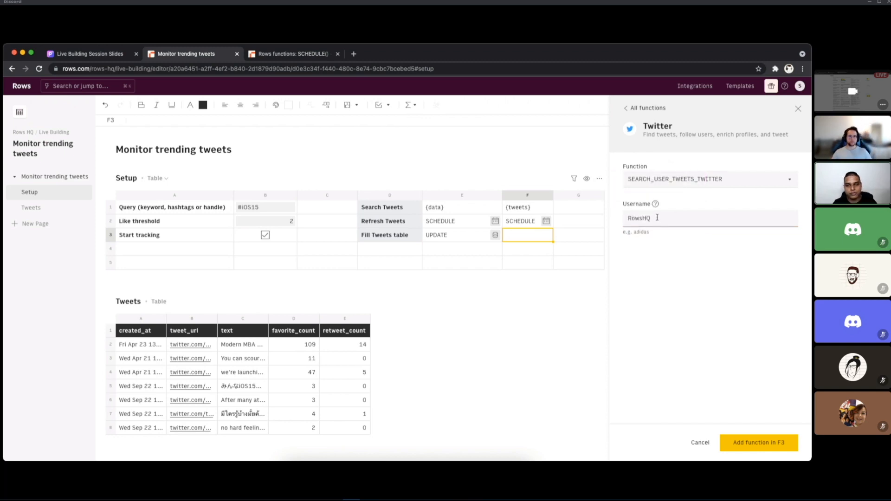
mouse_move(655, 205)
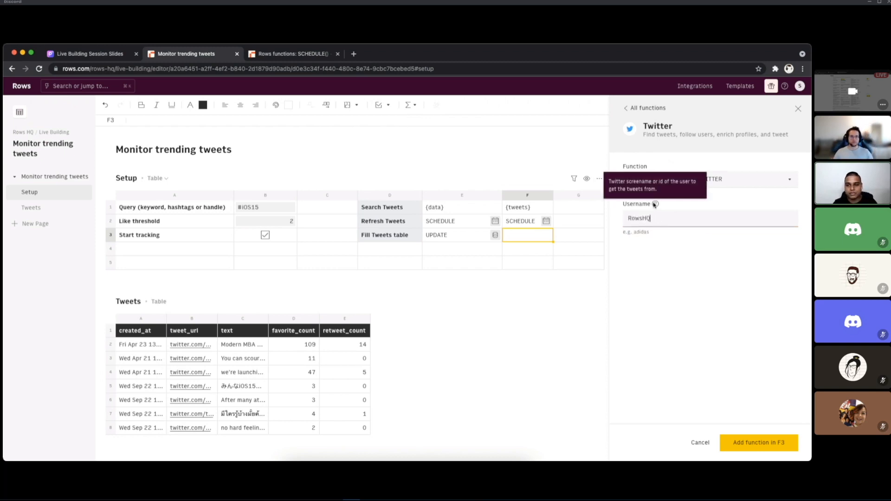
left_click(753, 443)
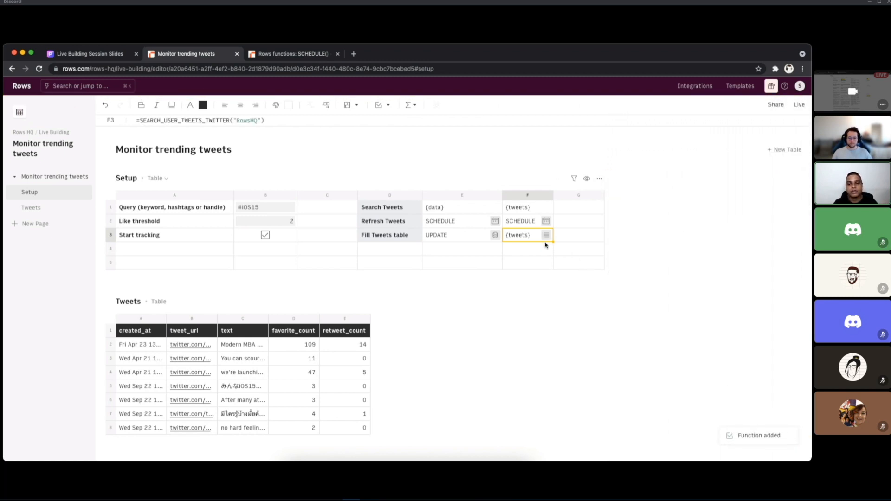
Step: View all data returned in F3, inspect the fields of the first tweet entry, and close the data view
left_click(547, 238)
left_click(682, 159)
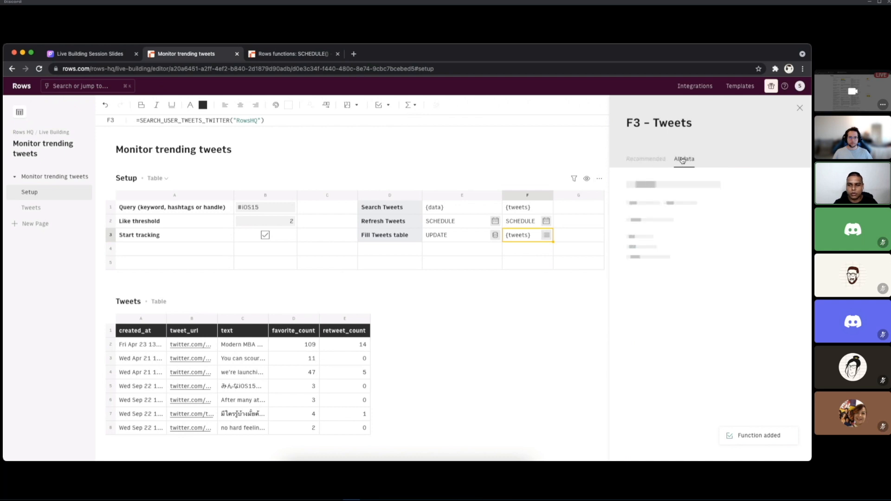
left_click(651, 249)
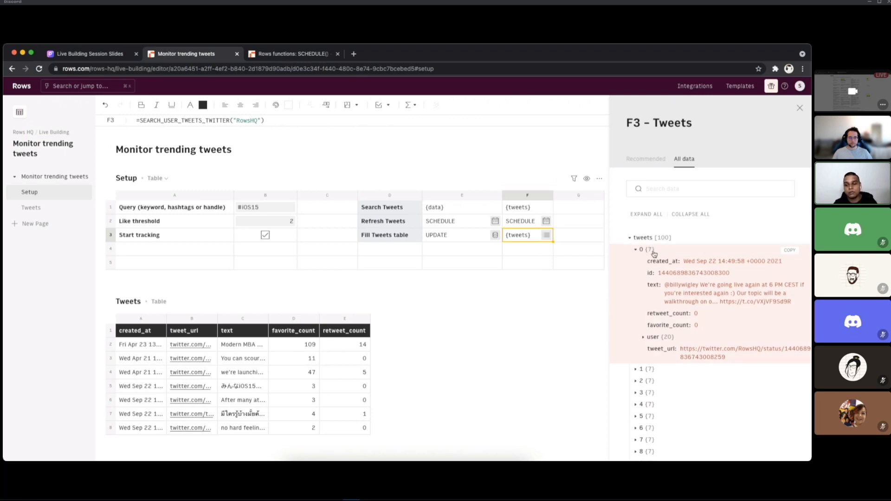
left_click(651, 248)
left_click(799, 107)
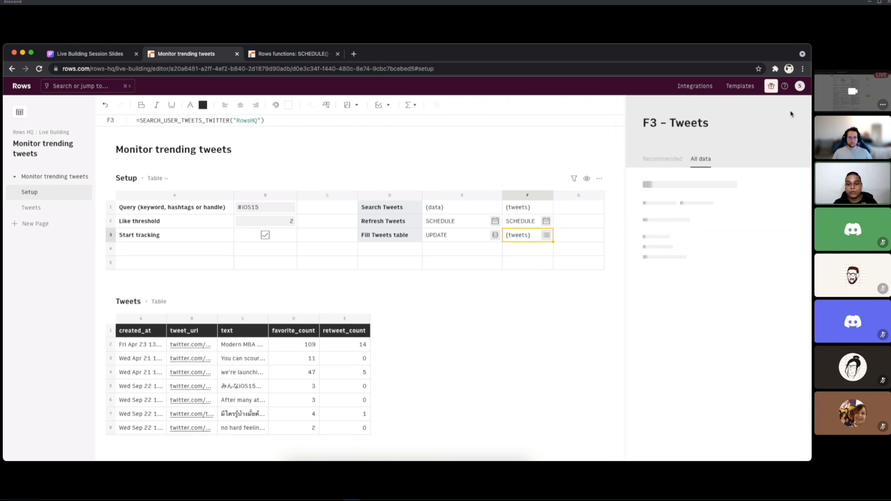
Step: Copy the SEARCH_USER_TWEETS_TWITTER("RowsHQ") formula from F3 and replace the Search Tweets formula in E1 with it
double_click(529, 237)
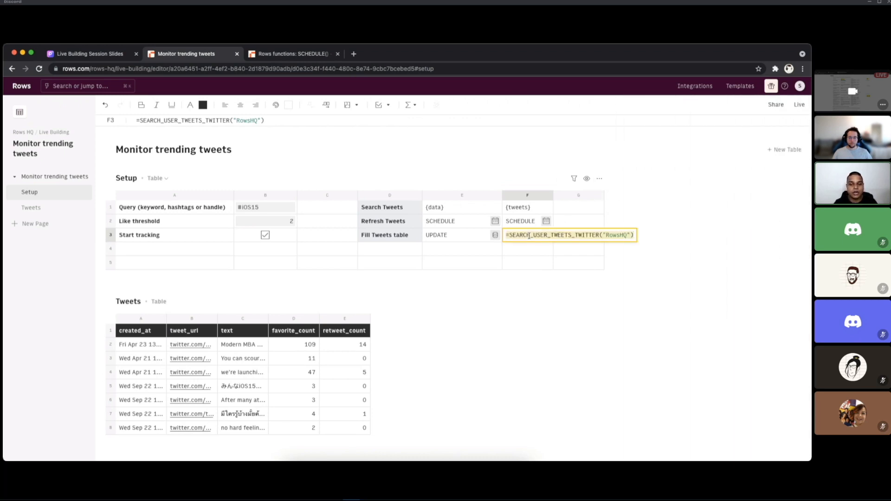
key("Left")
key("Escape")
left_click(462, 209)
double_click(462, 208)
key("ctrl+a")
type("=SEARCH_USER_TWEETS_TWITTER(\"RowsHQ\")")
key("Return")
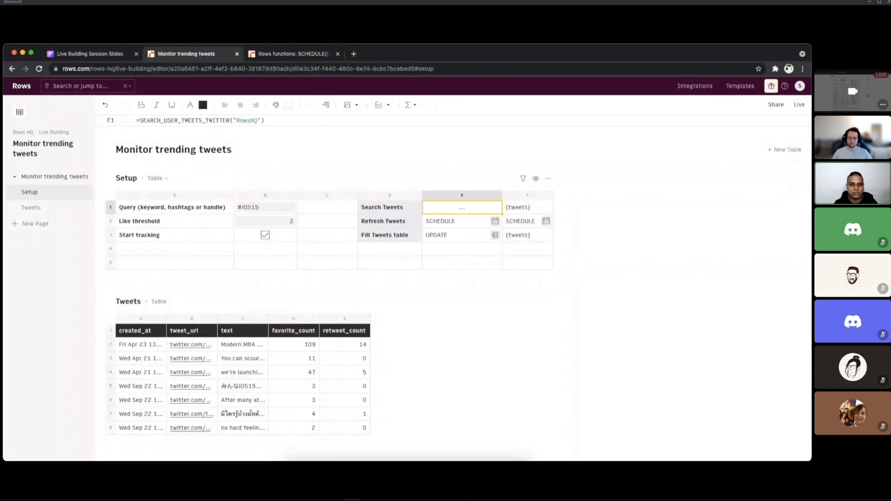
Step: Review the updated rows of the Tweets table, then inspect the username argument of the Search Tweets formula in E1
scroll(334, 318, "down", 5)
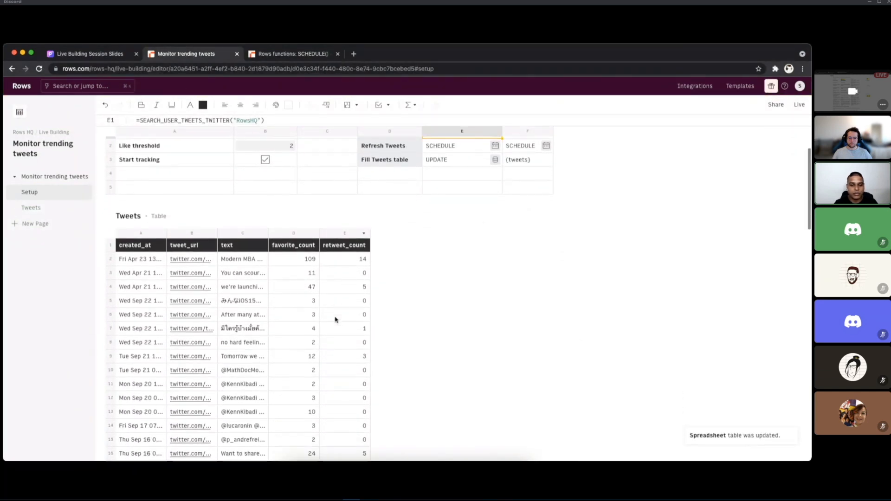
scroll(279, 305, "down", 4)
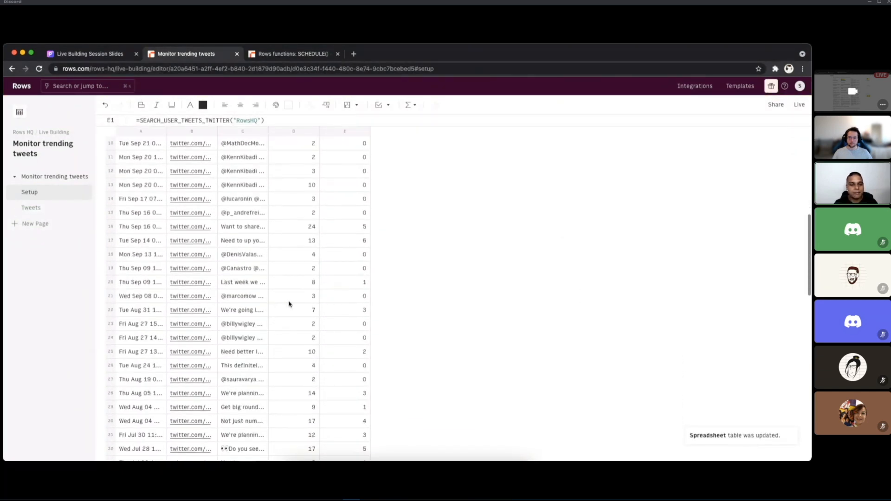
scroll(288, 305, "up", 9)
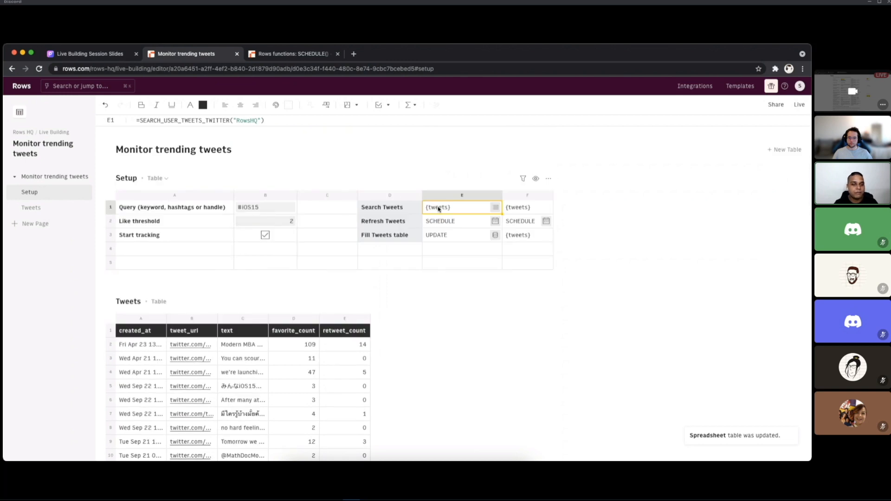
left_click(239, 122)
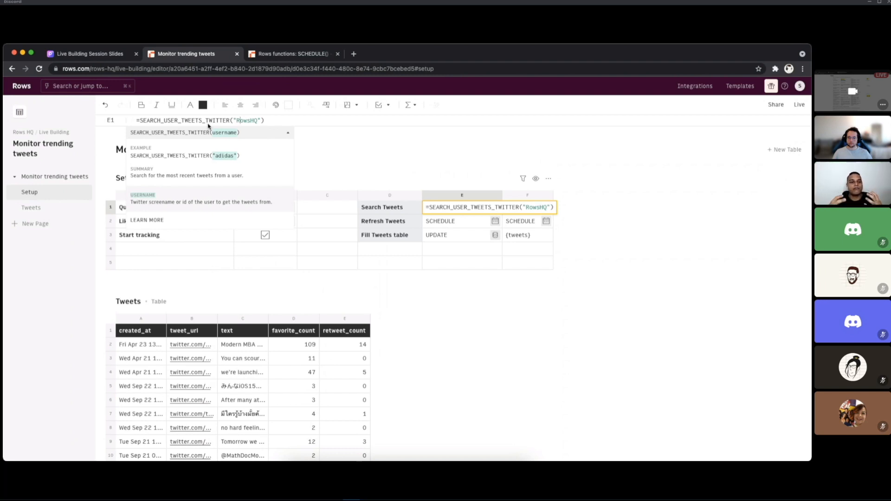
key("Return")
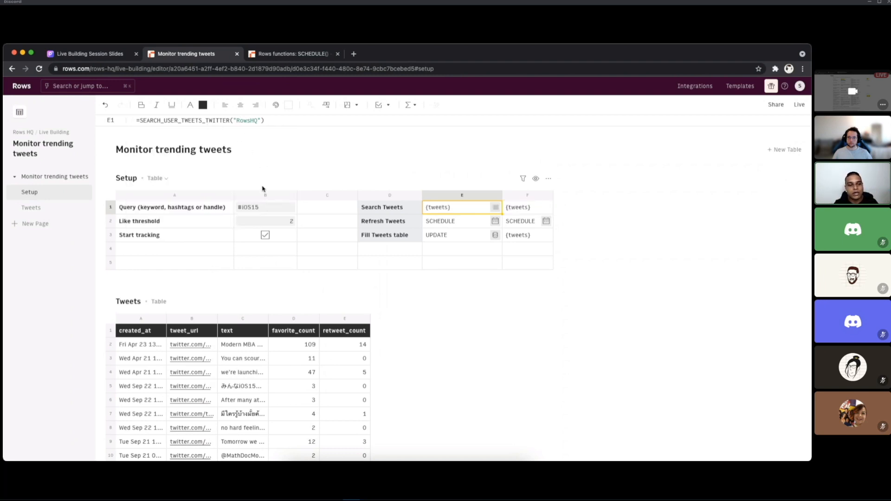
Step: Review the like threshold in B2, the Fill Tweets table formula in E3 and the Search Tweets formula in E1
left_click(272, 222)
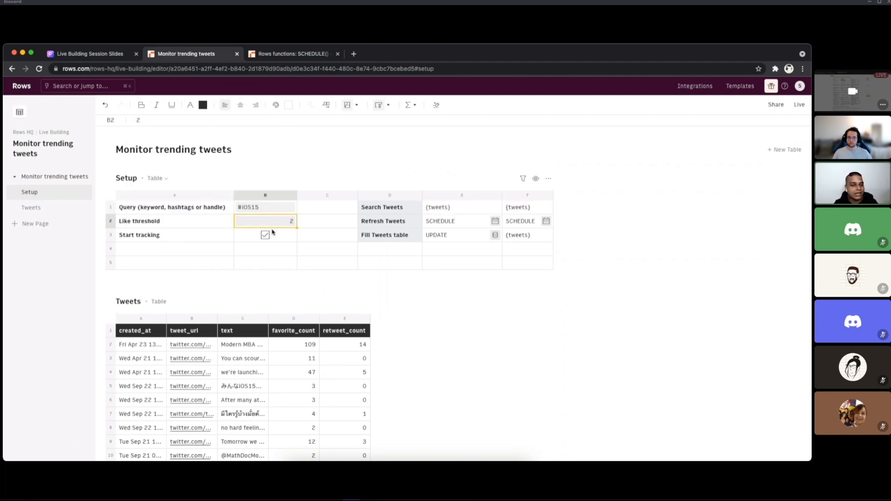
left_click(454, 240)
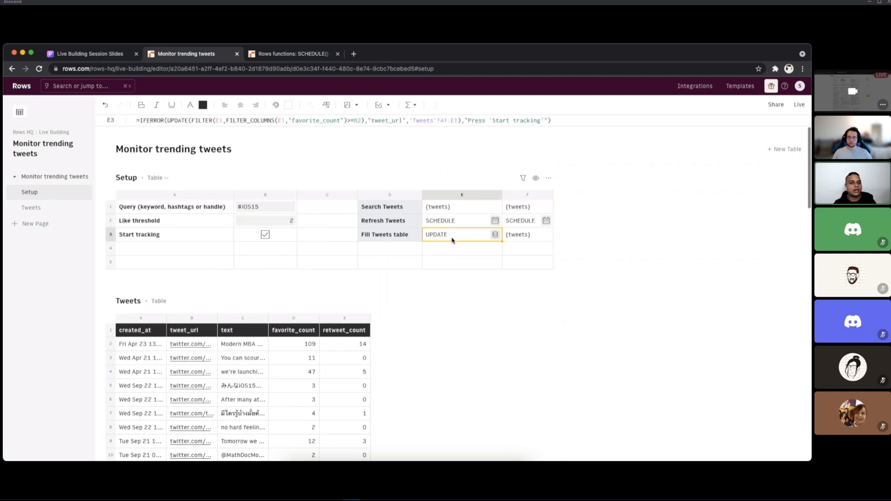
left_click(445, 209)
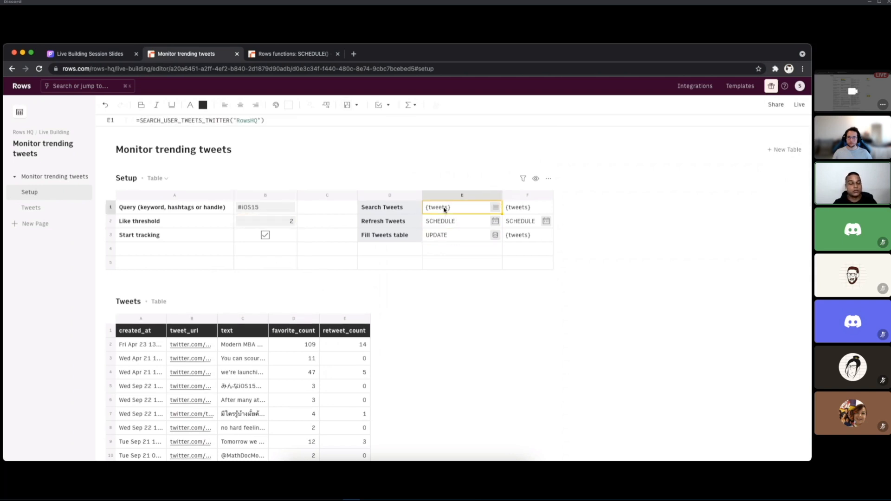
key("super+Tab")
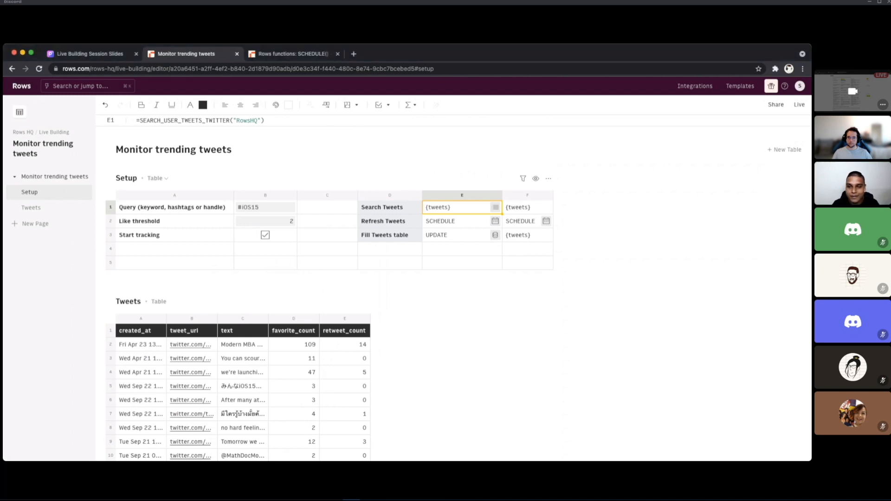
left_click(516, 211)
left_click(524, 244)
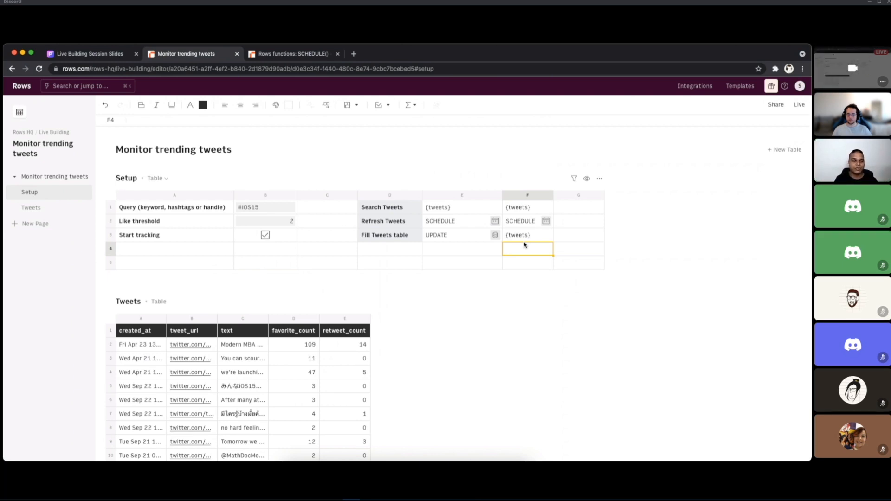
key("super+Tab")
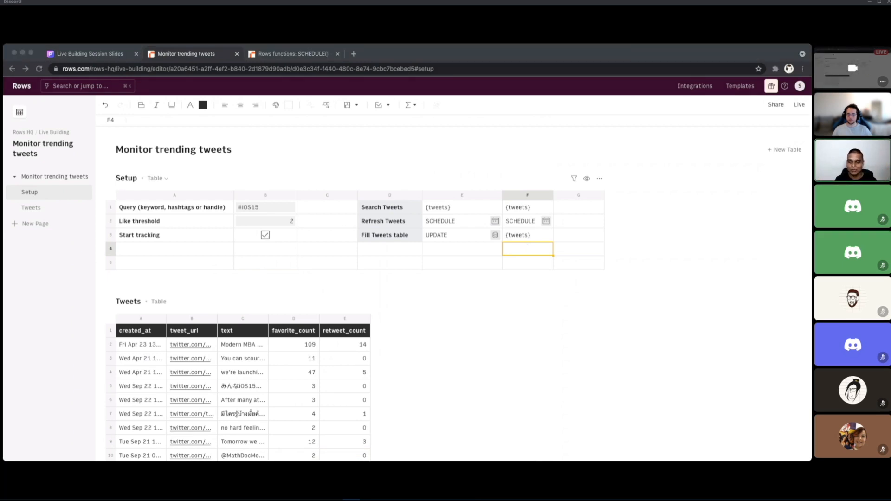